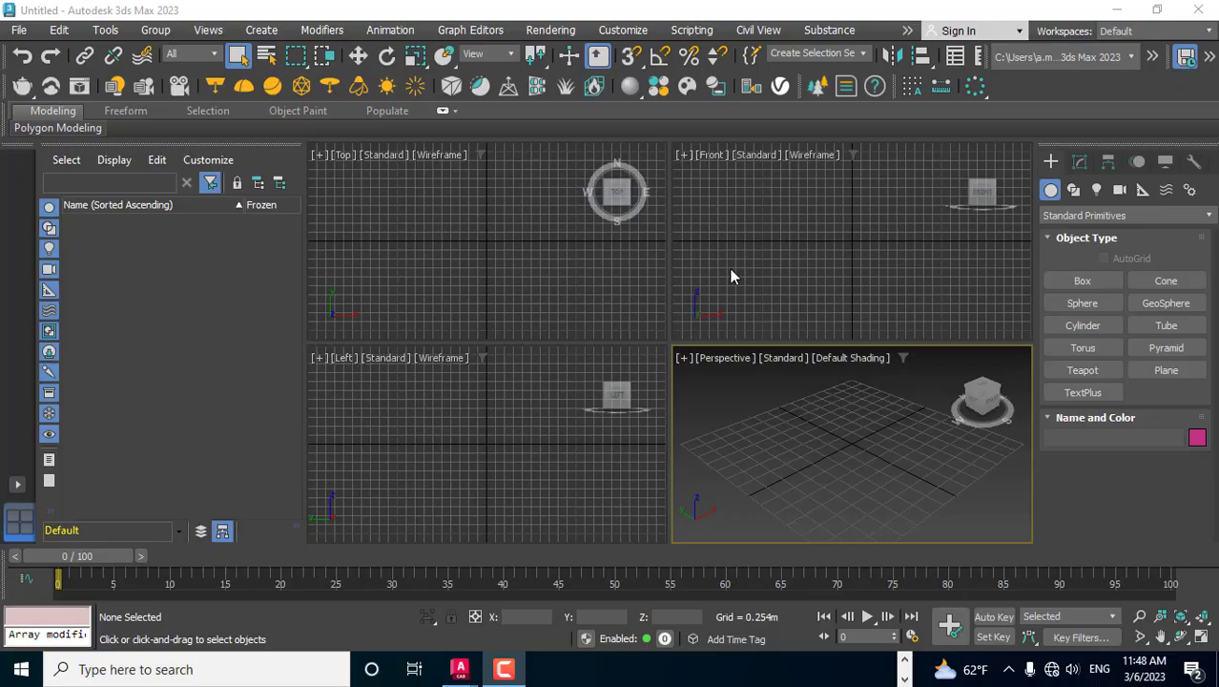
Draw a flat purple box on the grid
{"action": "left_click", "coordinate": [731, 277]}
{"action": "left_click", "coordinate": [746, 392]}
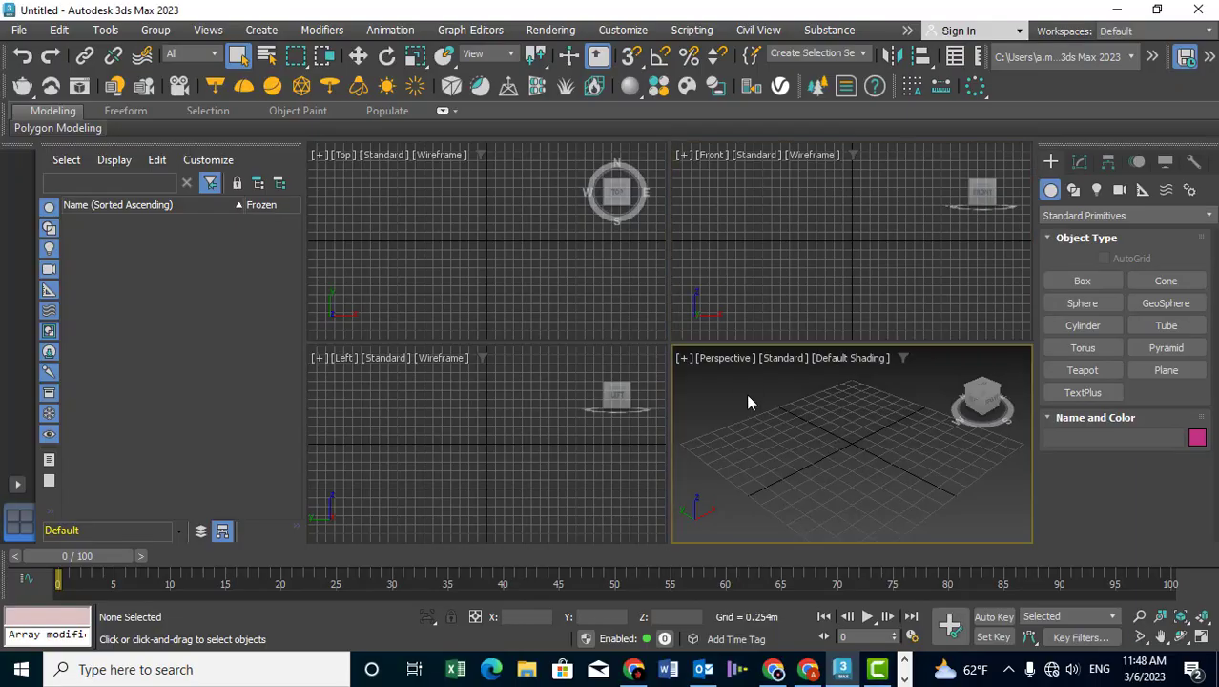
{"action": "left_click", "coordinate": [1078, 283]}
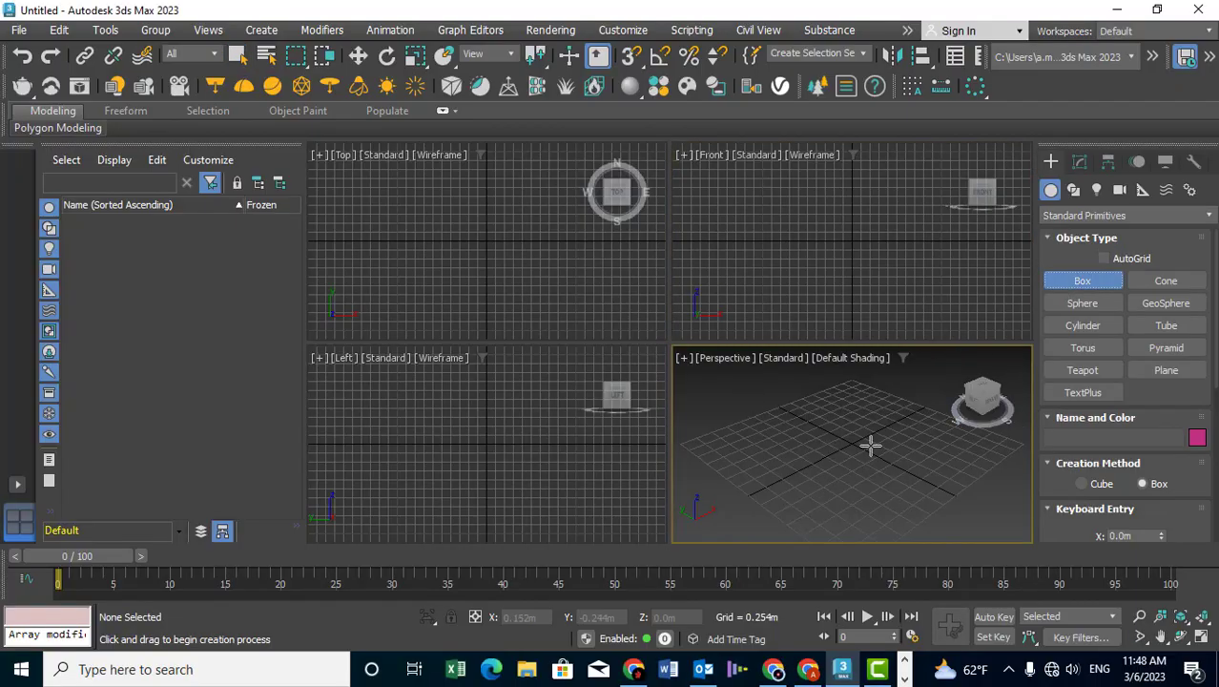
{"action": "left_click_drag", "start_coordinate": [868, 440], "coordinate": [857, 489]}
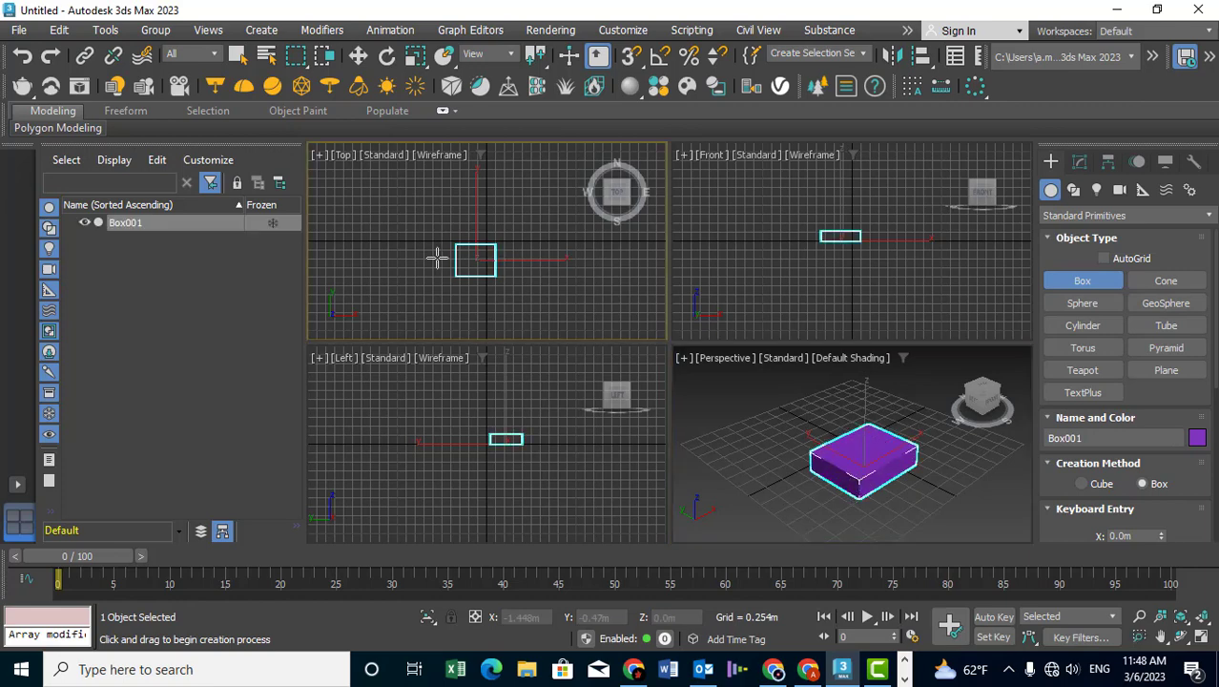
Draw a second, longer flat teal box beside it in the Top view
{"action": "mouse_move", "coordinate": [436, 257]}
{"action": "middle_mouse_down"}
{"action": "mouse_move", "coordinate": [516, 248]}
{"action": "mouse_move", "coordinate": [493, 273]}
{"action": "middle_mouse_up"}
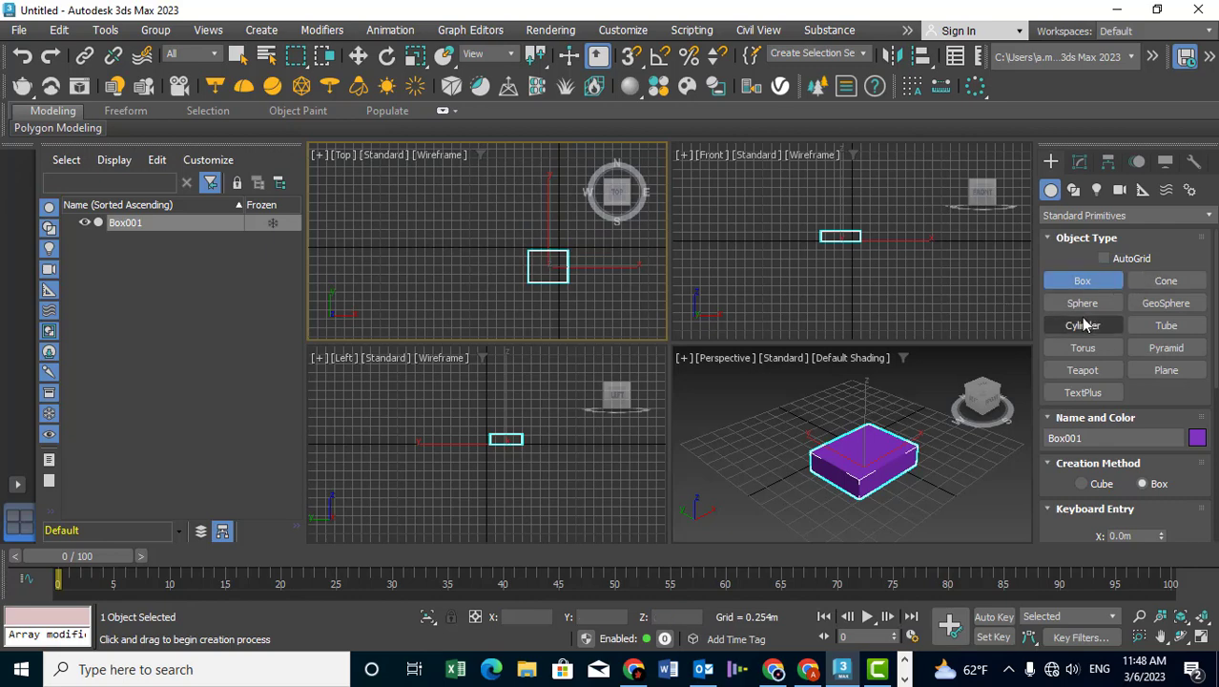
{"action": "left_click_drag", "start_coordinate": [475, 218], "coordinate": [435, 298]}
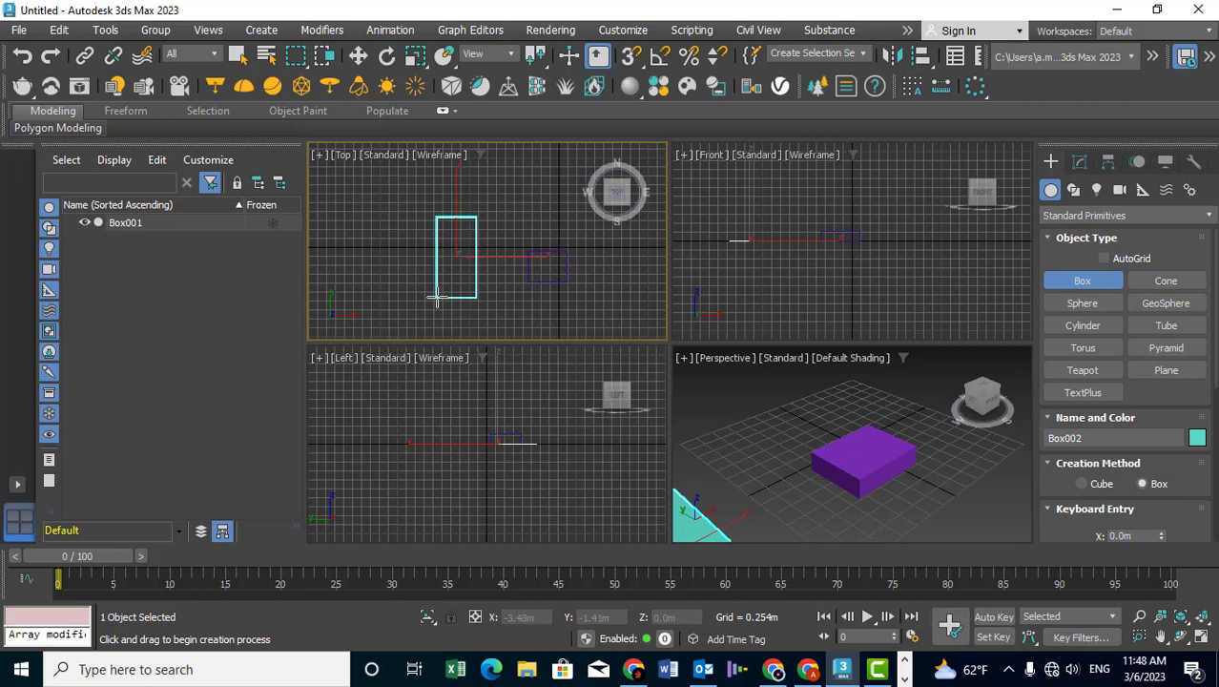
{"action": "left_click", "coordinate": [442, 290]}
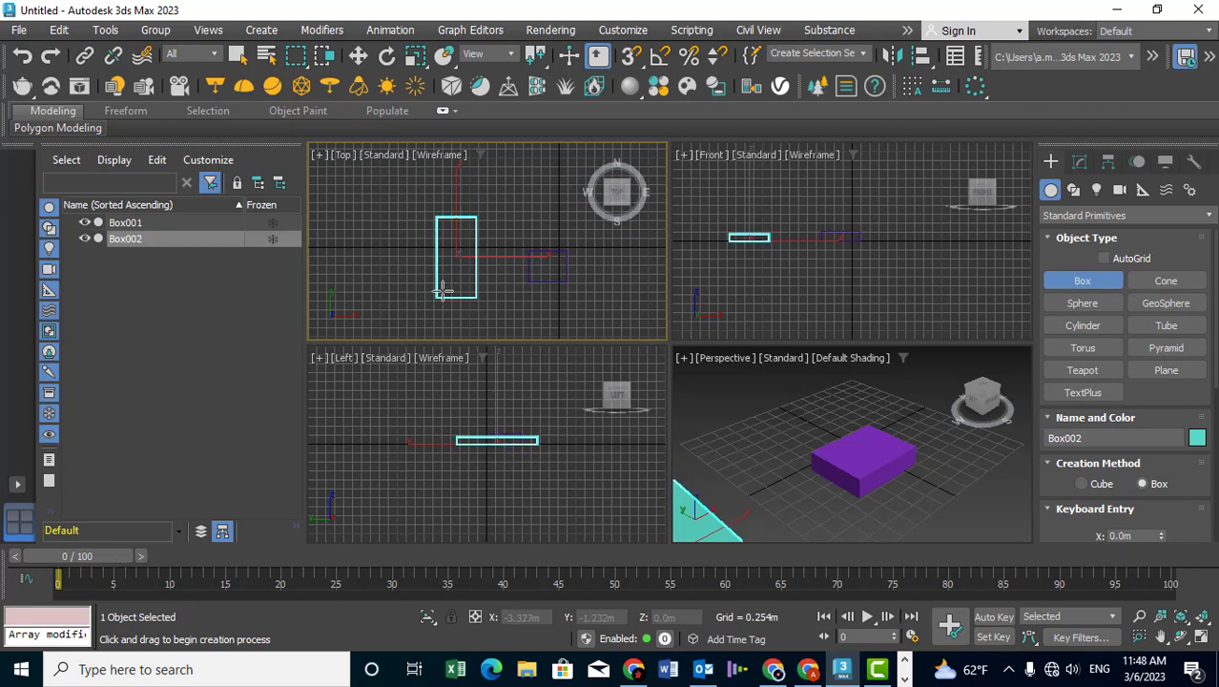
{"action": "right_click", "coordinate": [724, 451]}
{"action": "scroll", "coordinate": [765, 430], "scroll_direction": "down", "scroll_amount": 3}
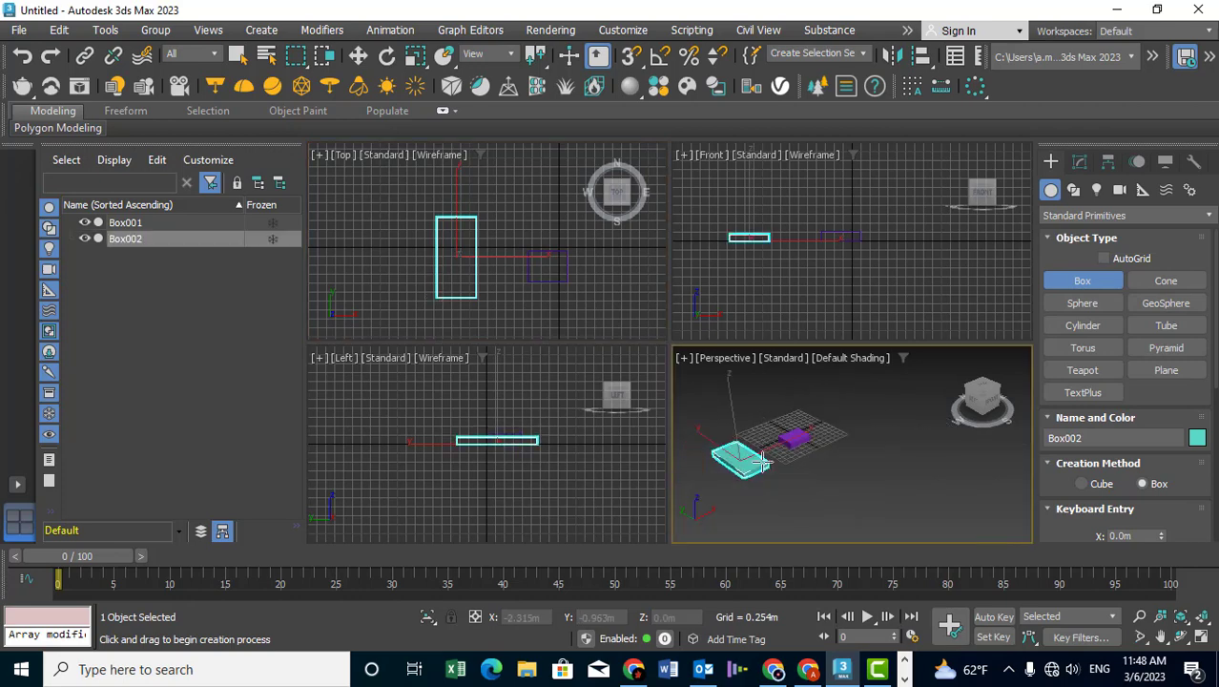
Raise Box002's height from 0.178m to 0.332m, then select the purple box
{"action": "left_click", "coordinate": [1079, 161]}
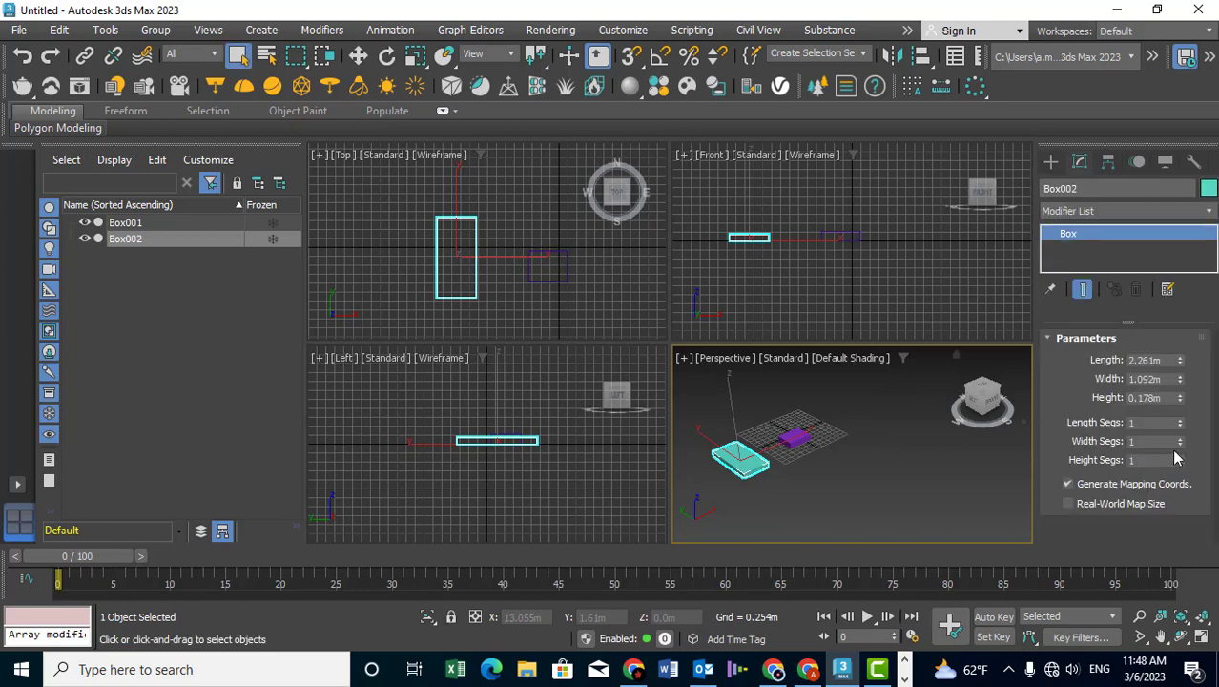
{"action": "left_click_drag", "start_coordinate": [1180, 398], "coordinate": [1180, 380]}
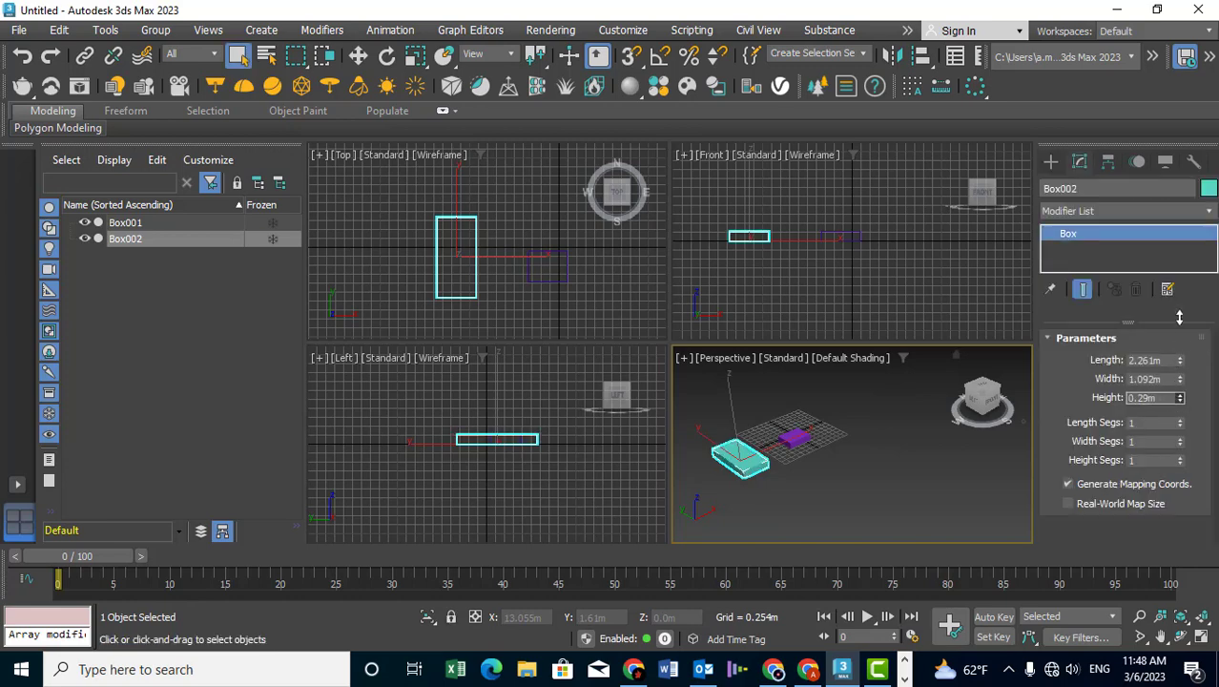
{"action": "left_click", "coordinate": [893, 465]}
{"action": "mouse_move", "coordinate": [893, 465]}
{"action": "middle_mouse_down", "text": "alt"}
{"action": "mouse_move", "coordinate": [820, 463]}
{"action": "mouse_move", "coordinate": [791, 539]}
{"action": "middle_mouse_up", "text": "alt"}
{"action": "scroll", "coordinate": [778, 501], "scroll_direction": "up", "scroll_amount": 4}
{"action": "left_click", "coordinate": [855, 464]}
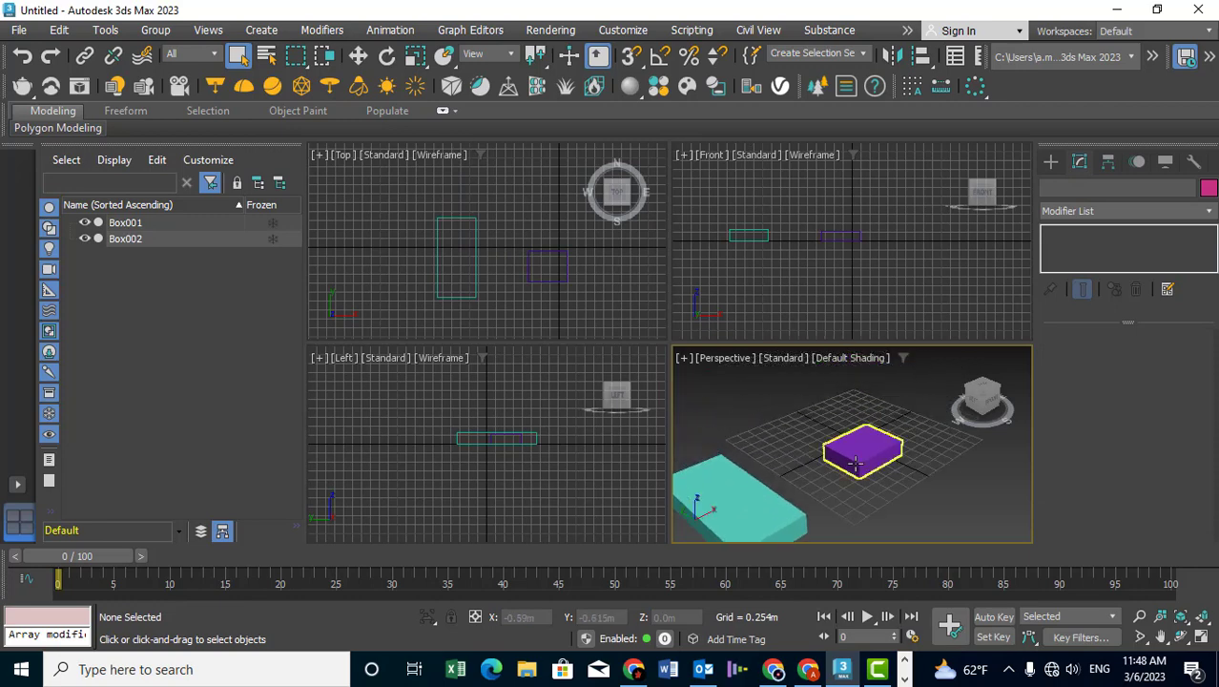
{"action": "left_click", "coordinate": [856, 465]}
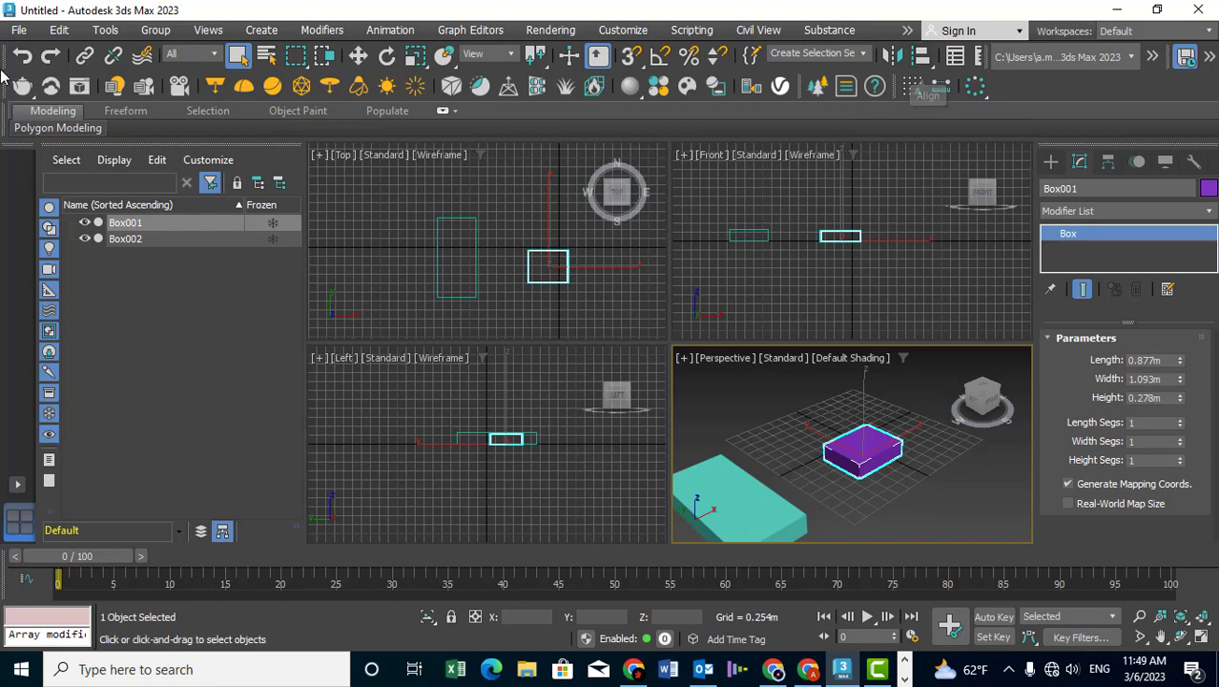
Start aligning the purple box with the teal box as target
{"action": "left_click", "coordinate": [102, 31]}
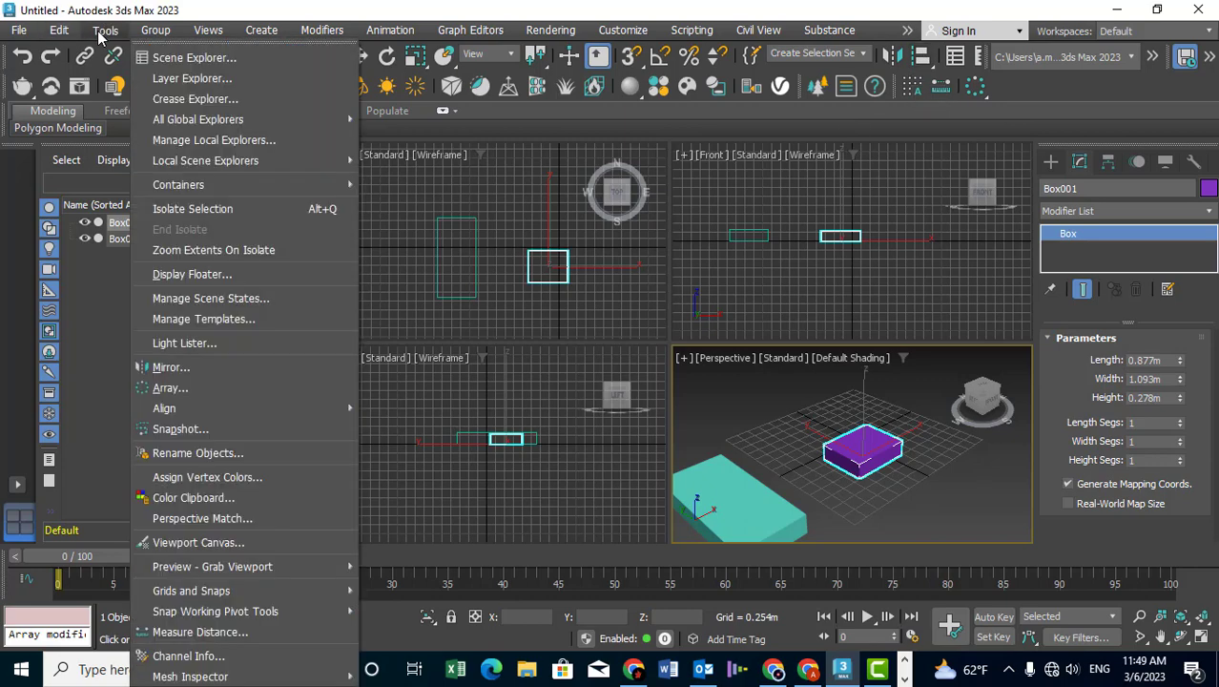
{"action": "mouse_move", "coordinate": [164, 408]}
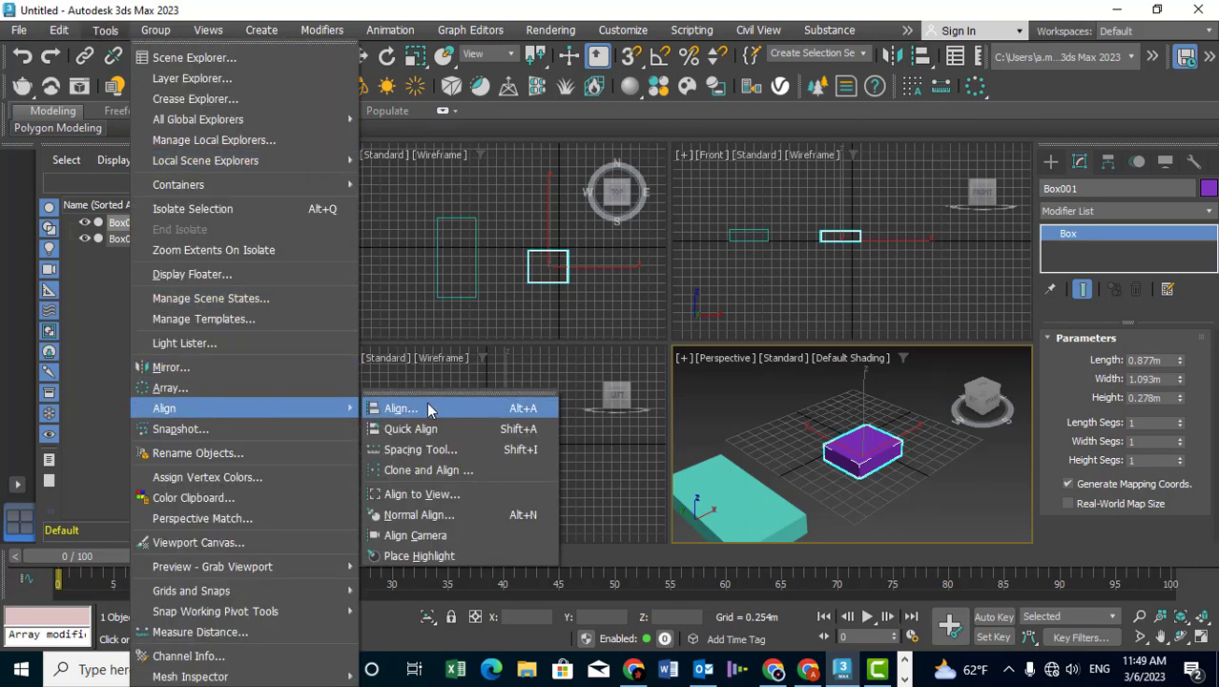
{"action": "left_click", "coordinate": [428, 408]}
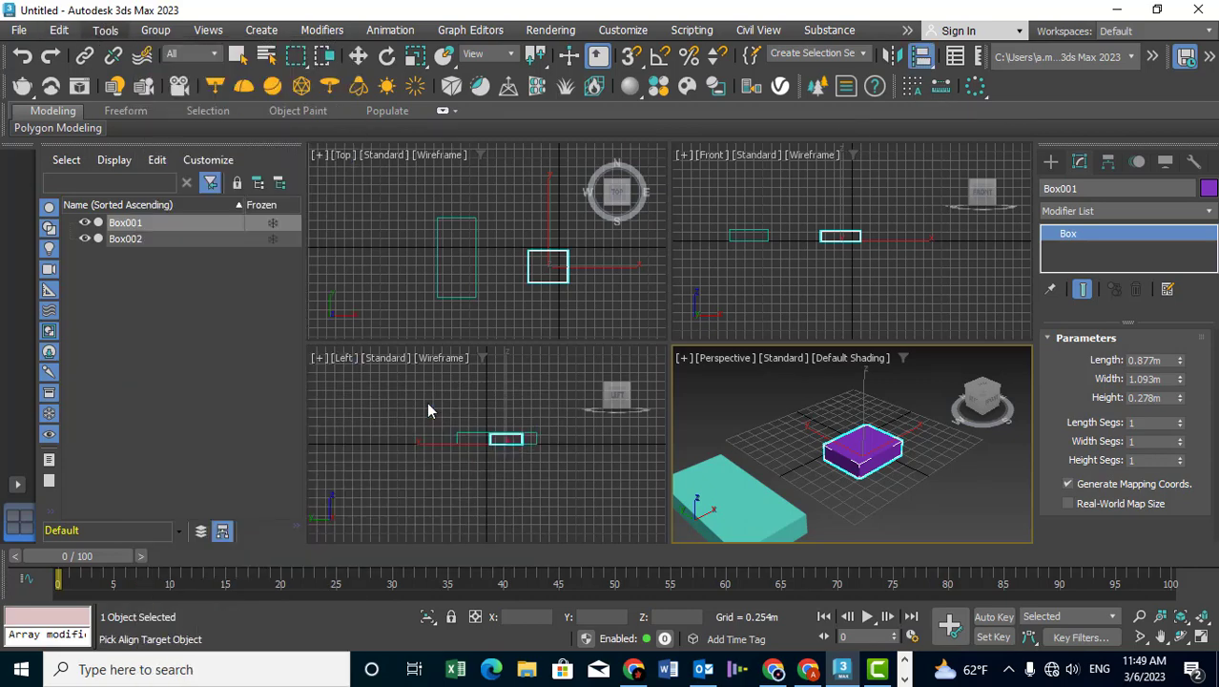
{"action": "left_click", "coordinate": [751, 510]}
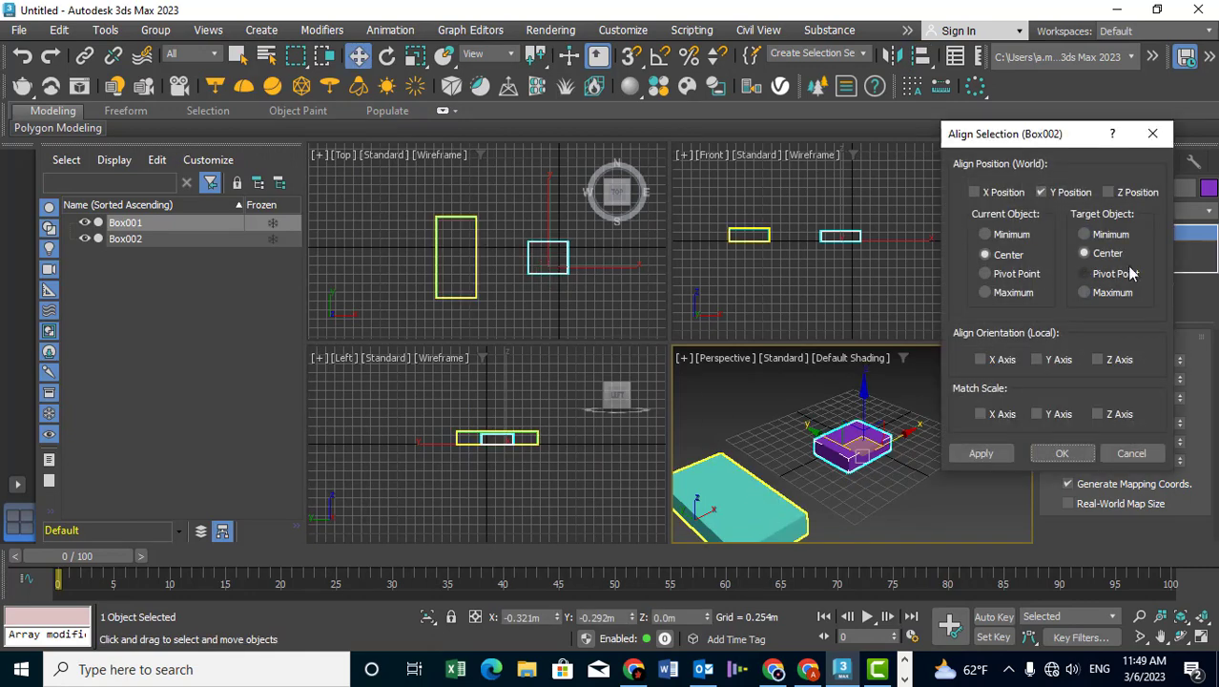
Check X, Y and Z Position to centre the purple box on the teal box
{"action": "left_click", "coordinate": [1040, 191]}
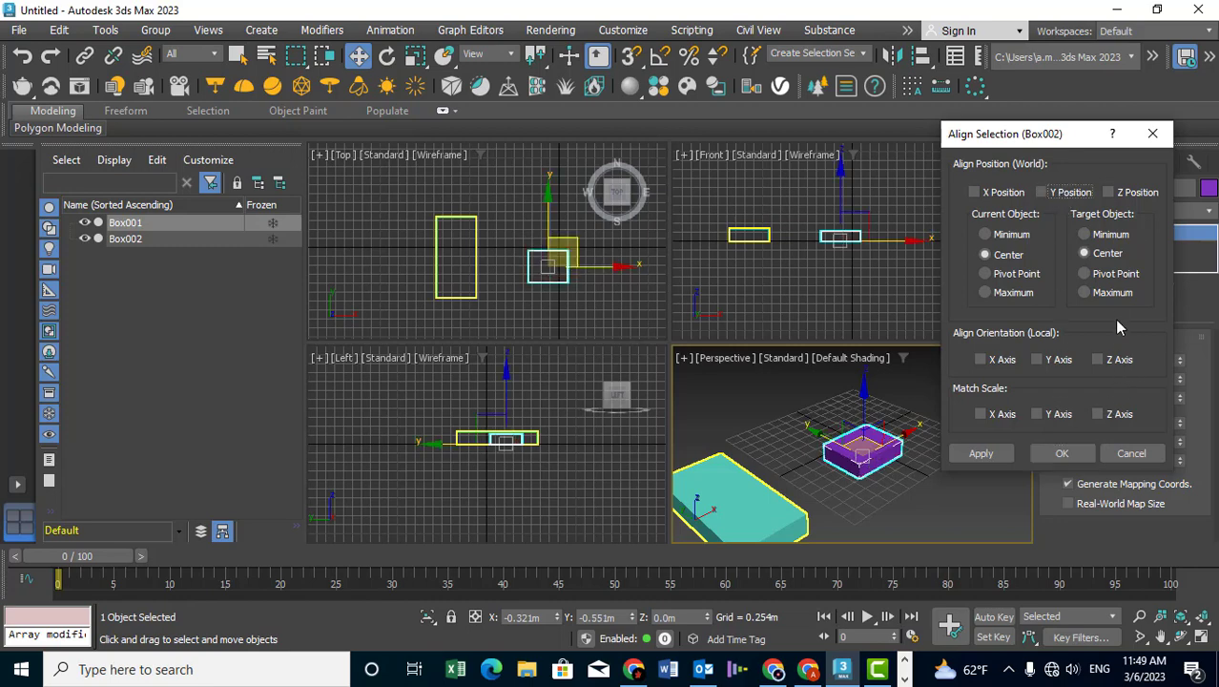
{"action": "left_click", "coordinate": [980, 193]}
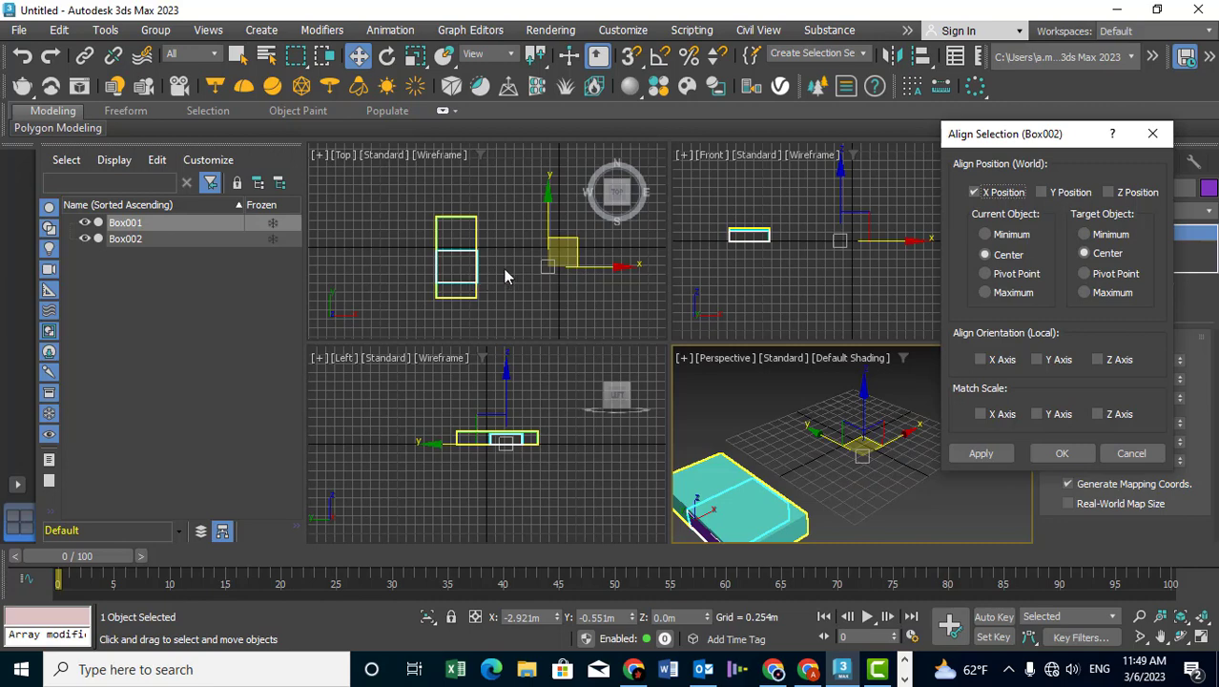
{"action": "left_click", "coordinate": [992, 196]}
{"action": "left_click", "coordinate": [1042, 193]}
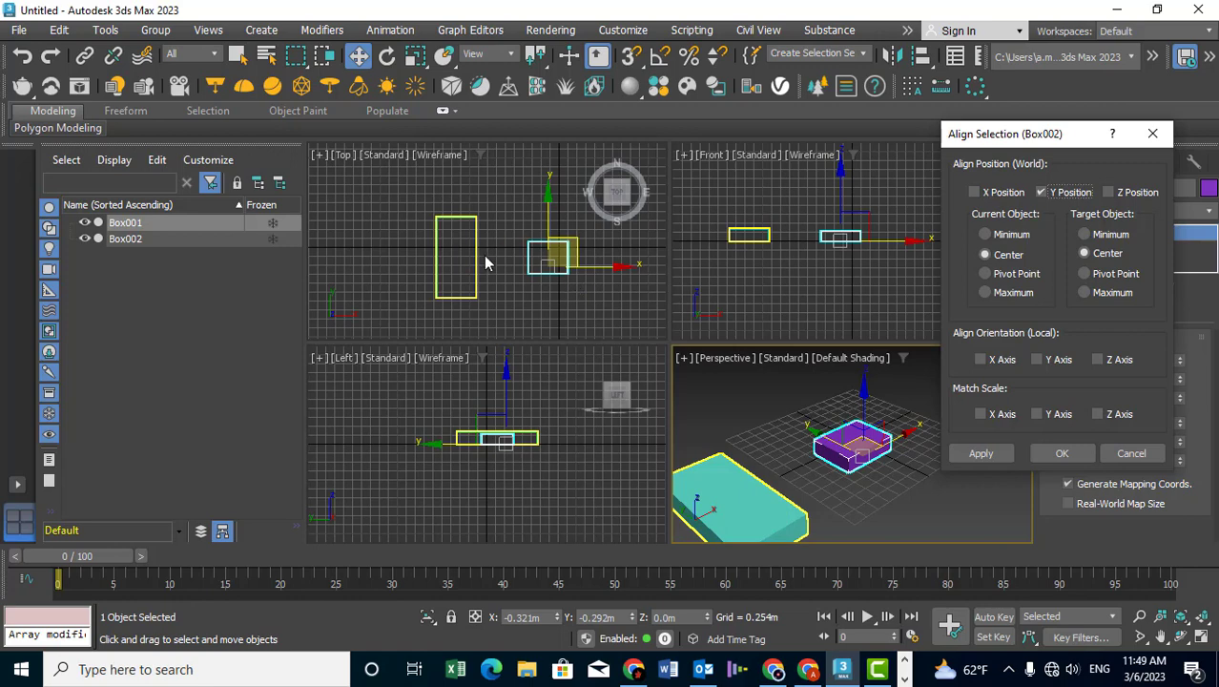
{"action": "left_click", "coordinate": [1116, 194]}
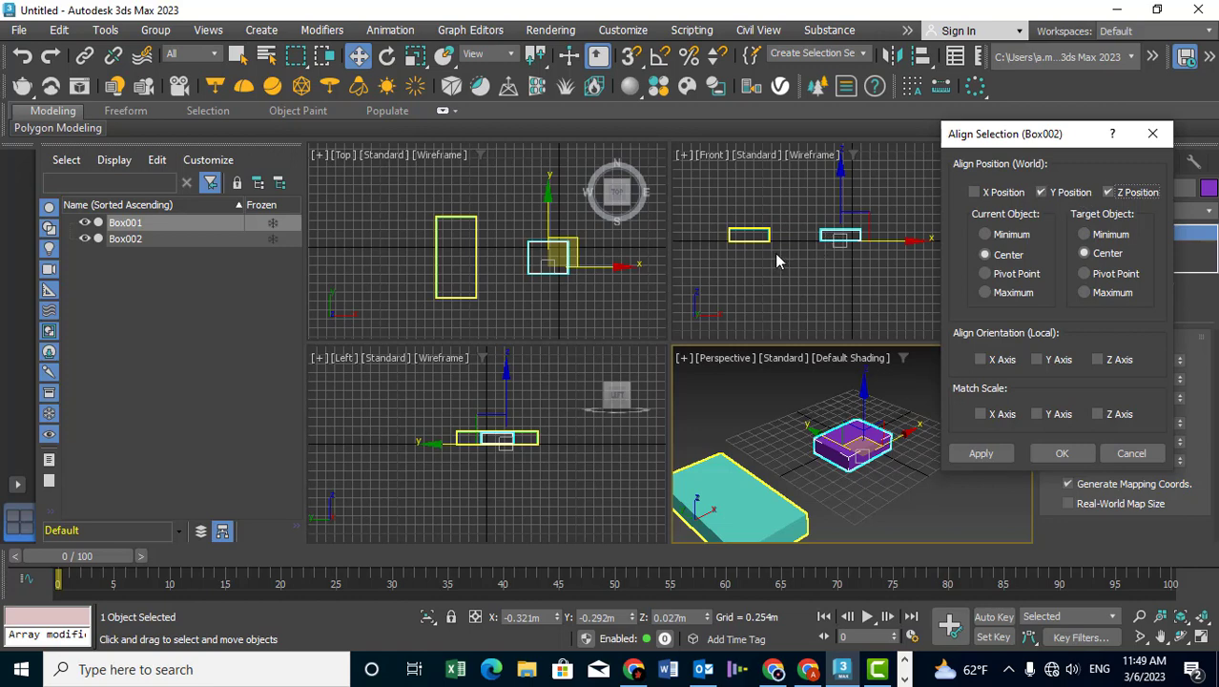
{"action": "left_click", "coordinate": [974, 192]}
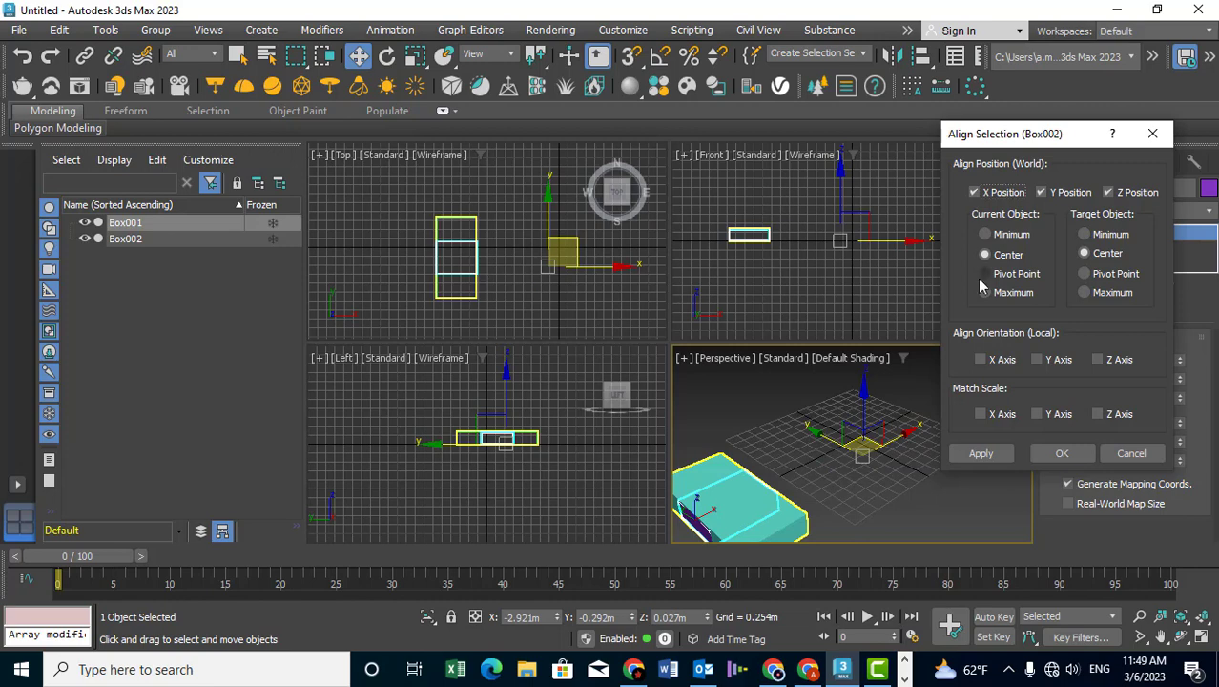
Set both Current and Target Object to Maximum with X, Y and Z Position checked
{"action": "left_click", "coordinate": [996, 235]}
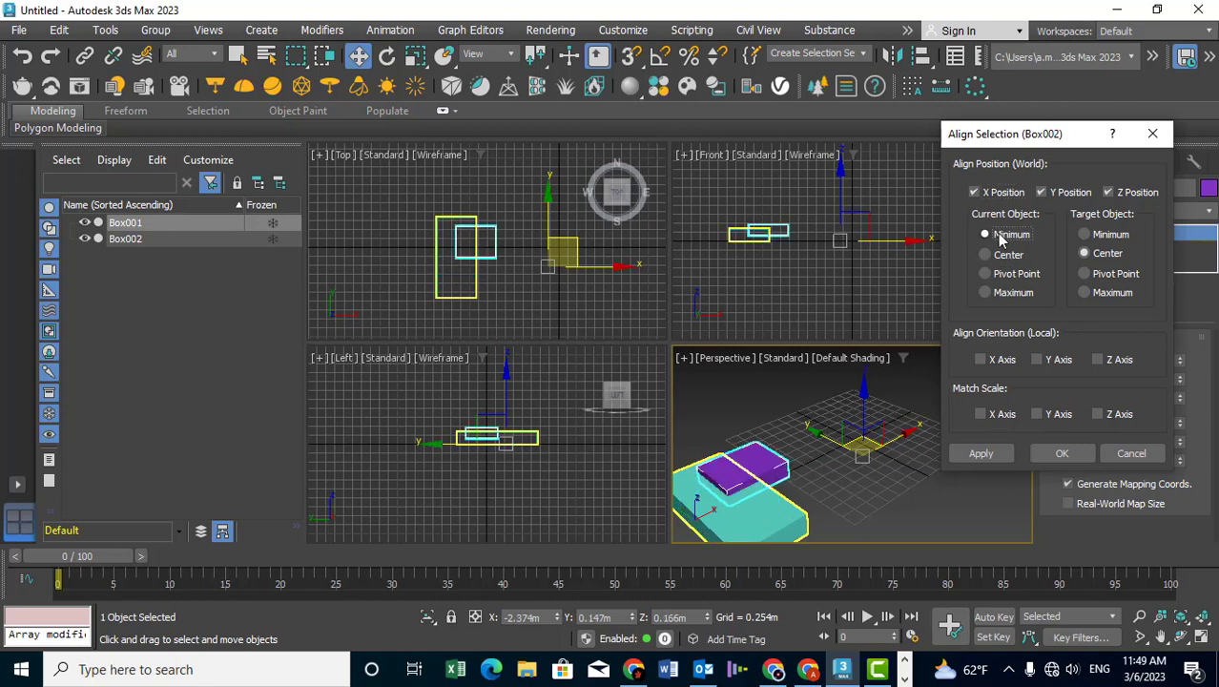
{"action": "left_click", "coordinate": [1100, 236]}
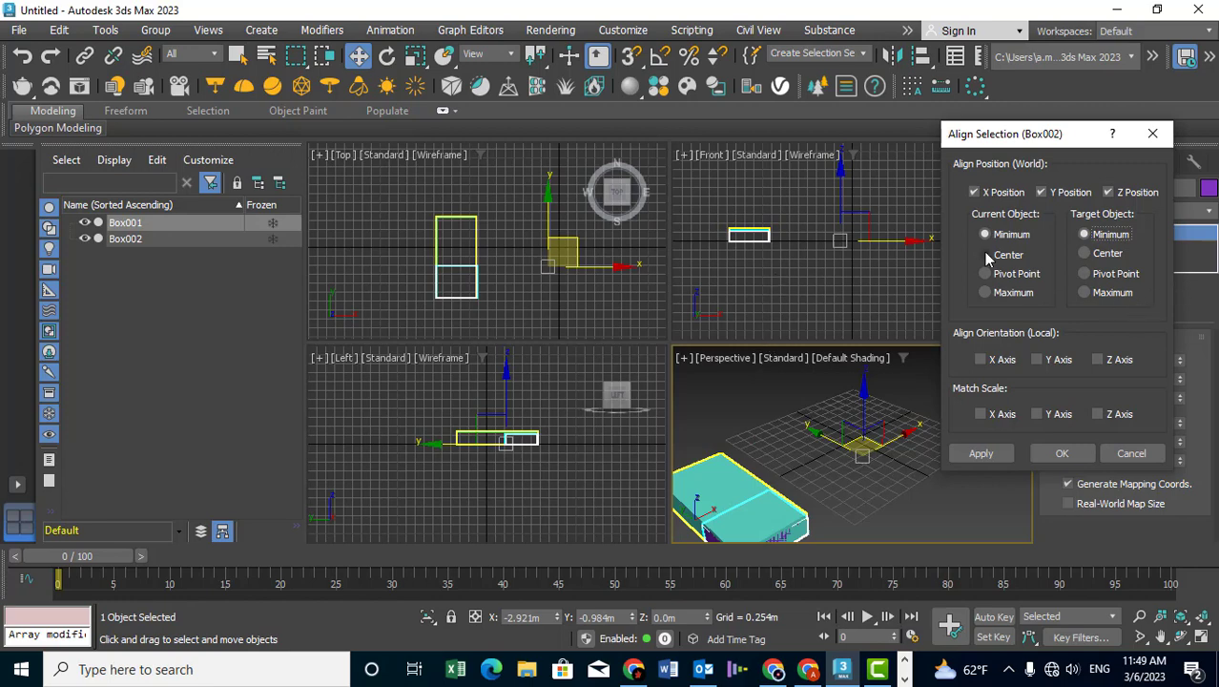
{"action": "left_click", "coordinate": [1086, 293]}
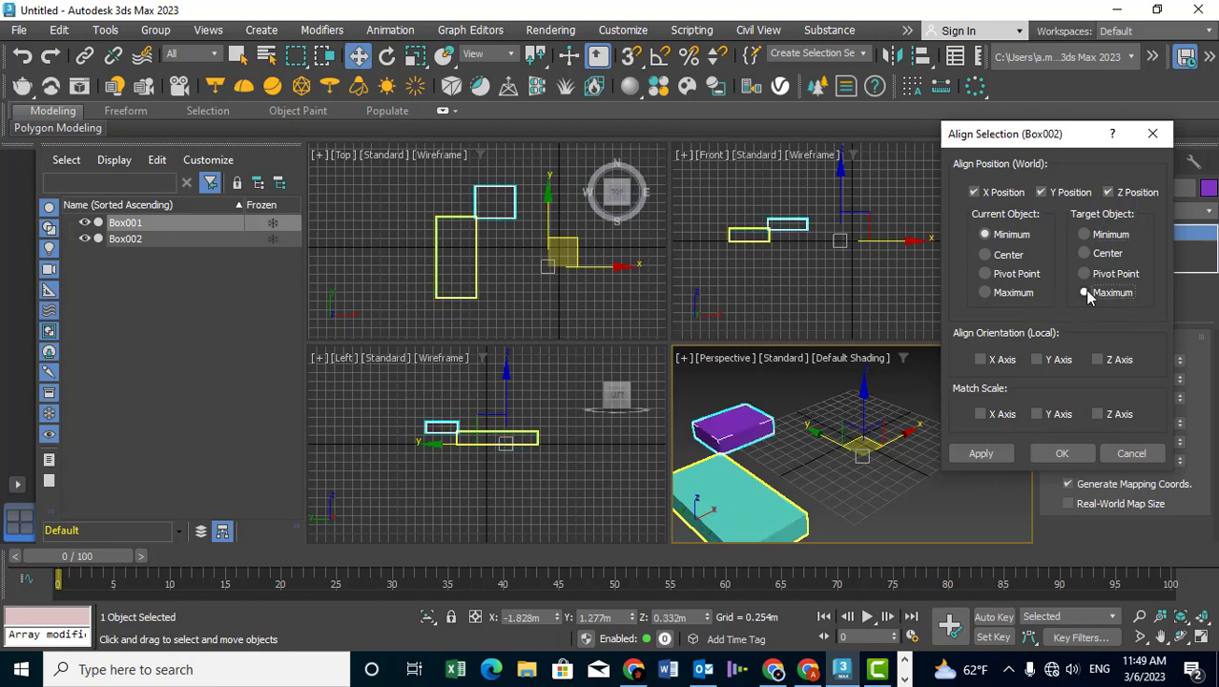
{"action": "left_click", "coordinate": [1087, 275]}
{"action": "left_click", "coordinate": [1087, 255]}
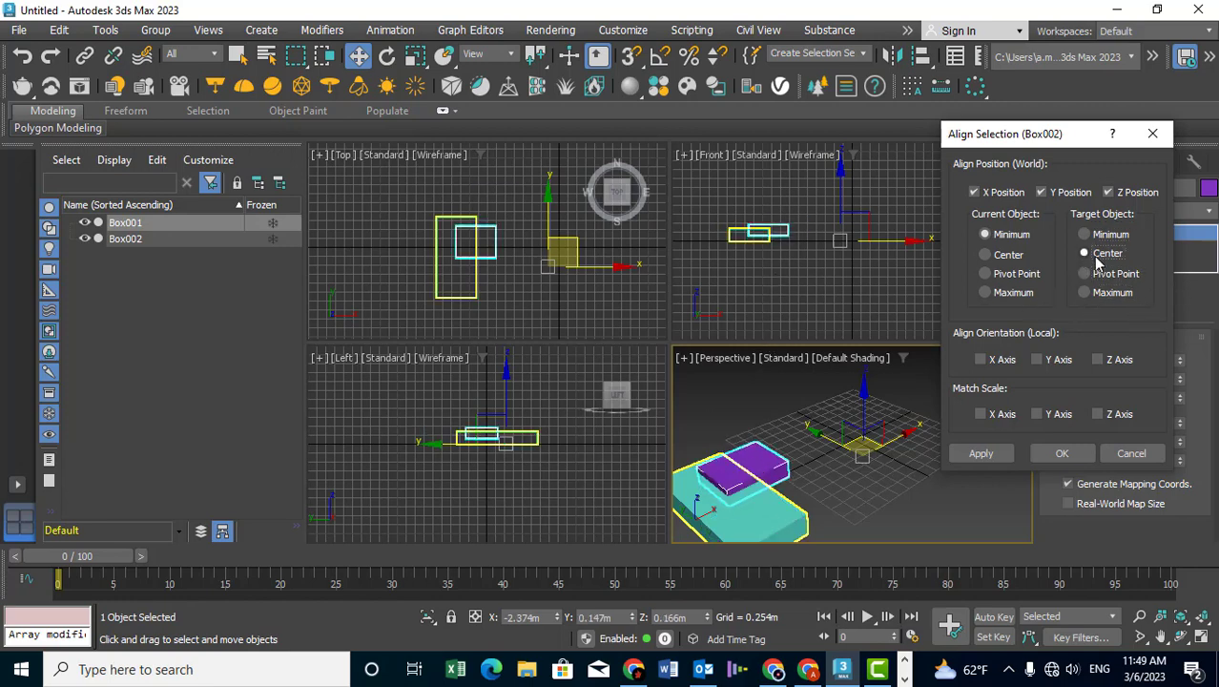
{"action": "left_click", "coordinate": [1099, 237]}
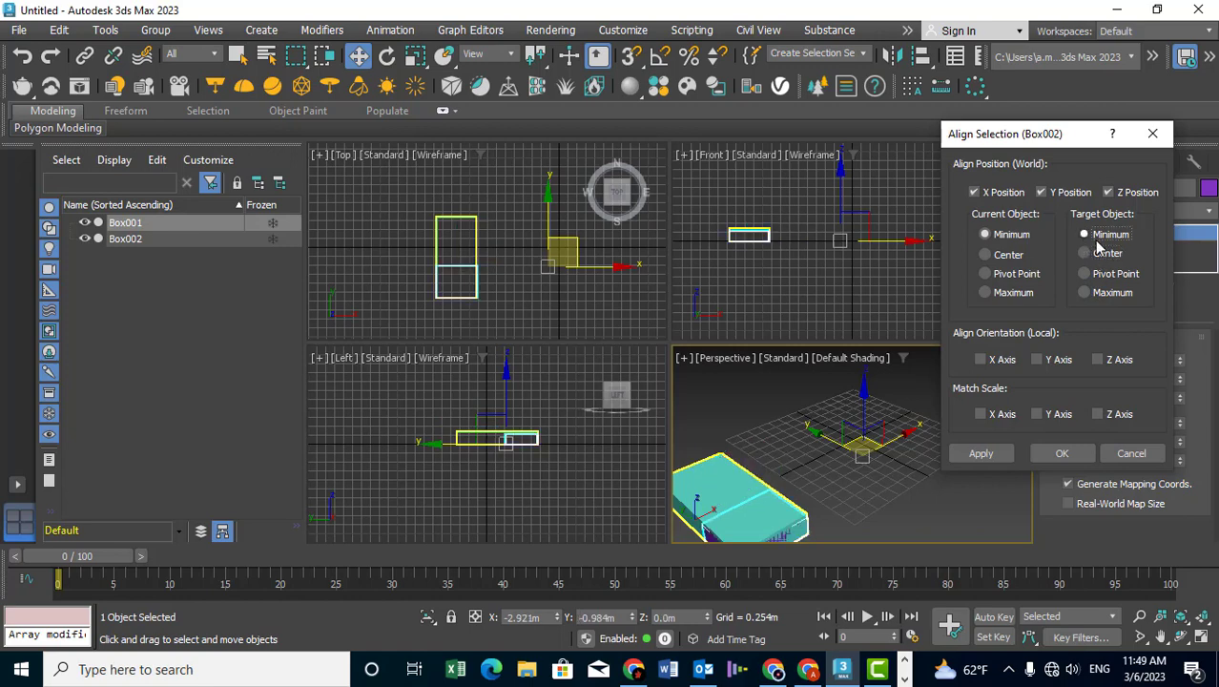
{"action": "left_click", "coordinate": [1005, 256]}
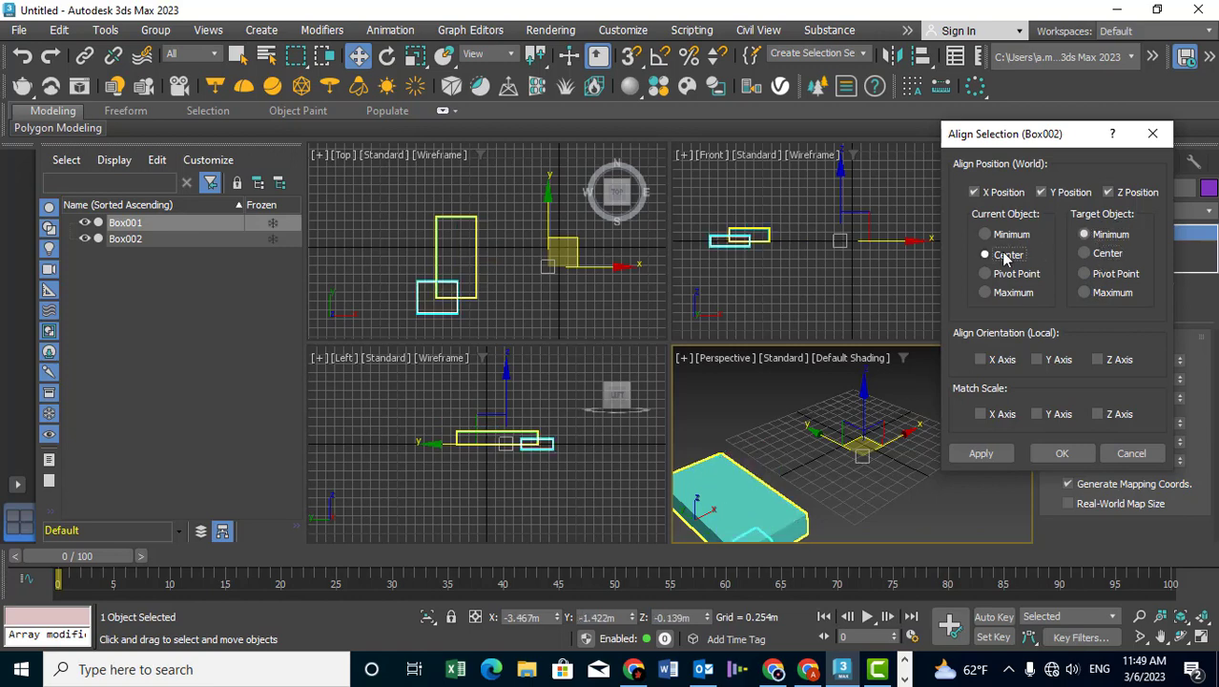
{"action": "left_click", "coordinate": [1000, 274]}
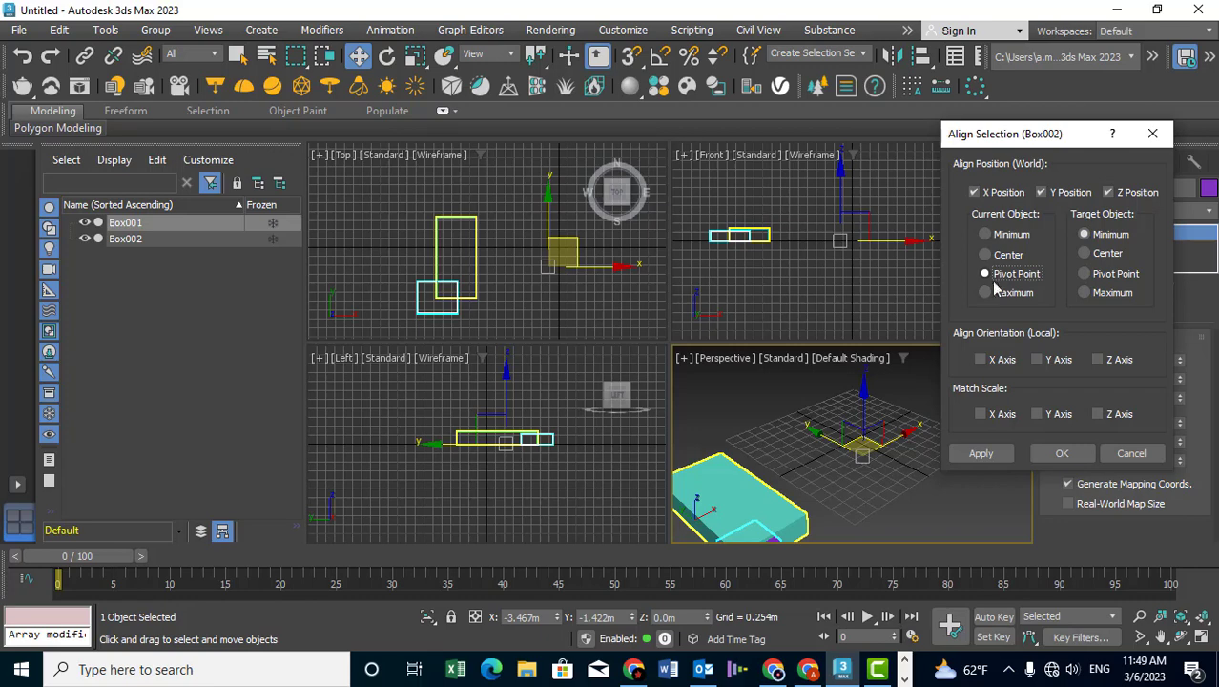
{"action": "left_click", "coordinate": [991, 294]}
{"action": "left_click", "coordinate": [1111, 294]}
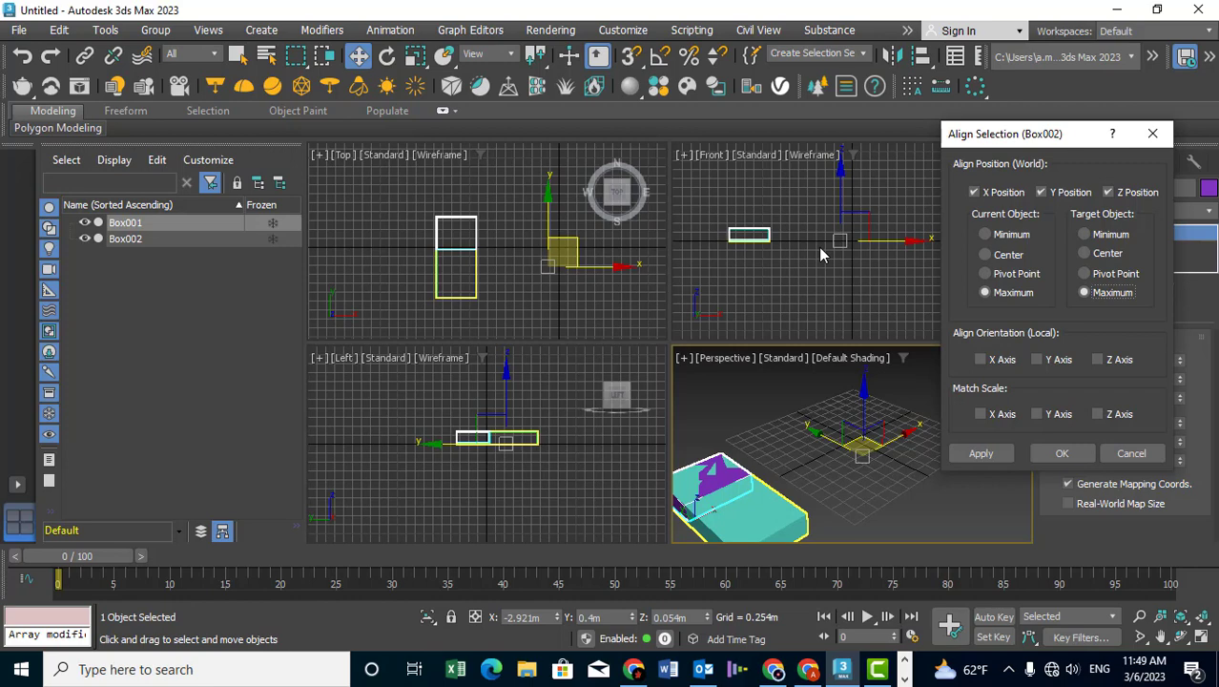
{"action": "left_click", "coordinate": [1143, 196]}
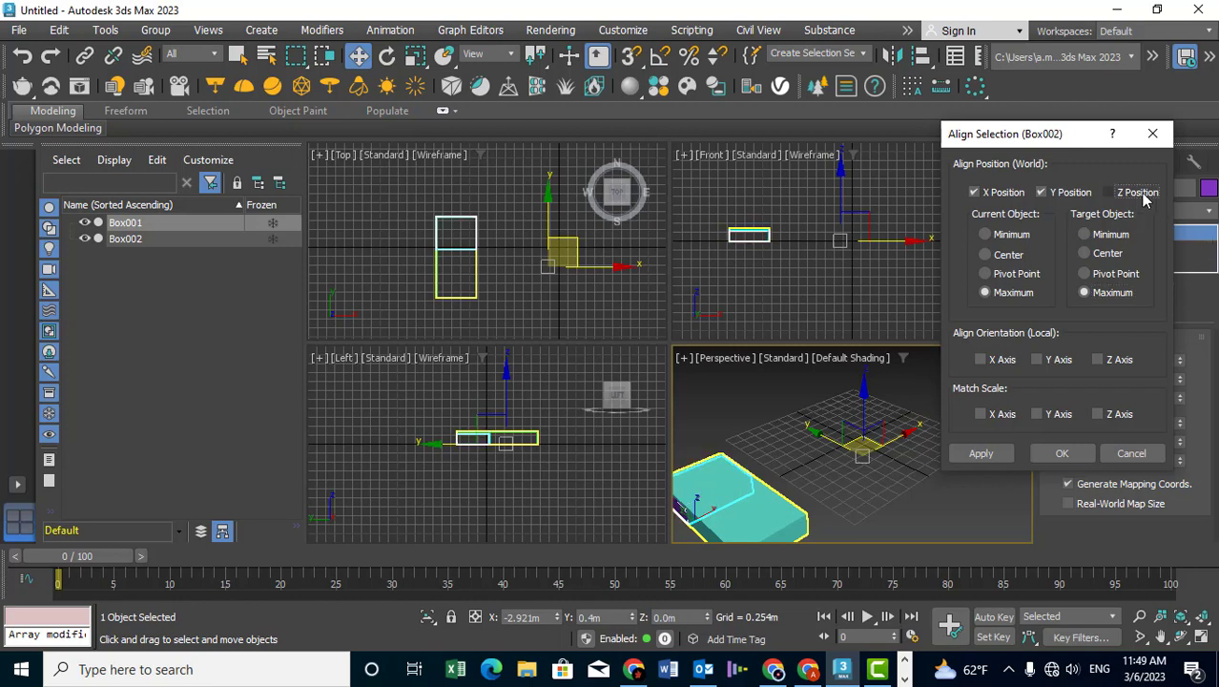
{"action": "left_click", "coordinate": [1143, 194]}
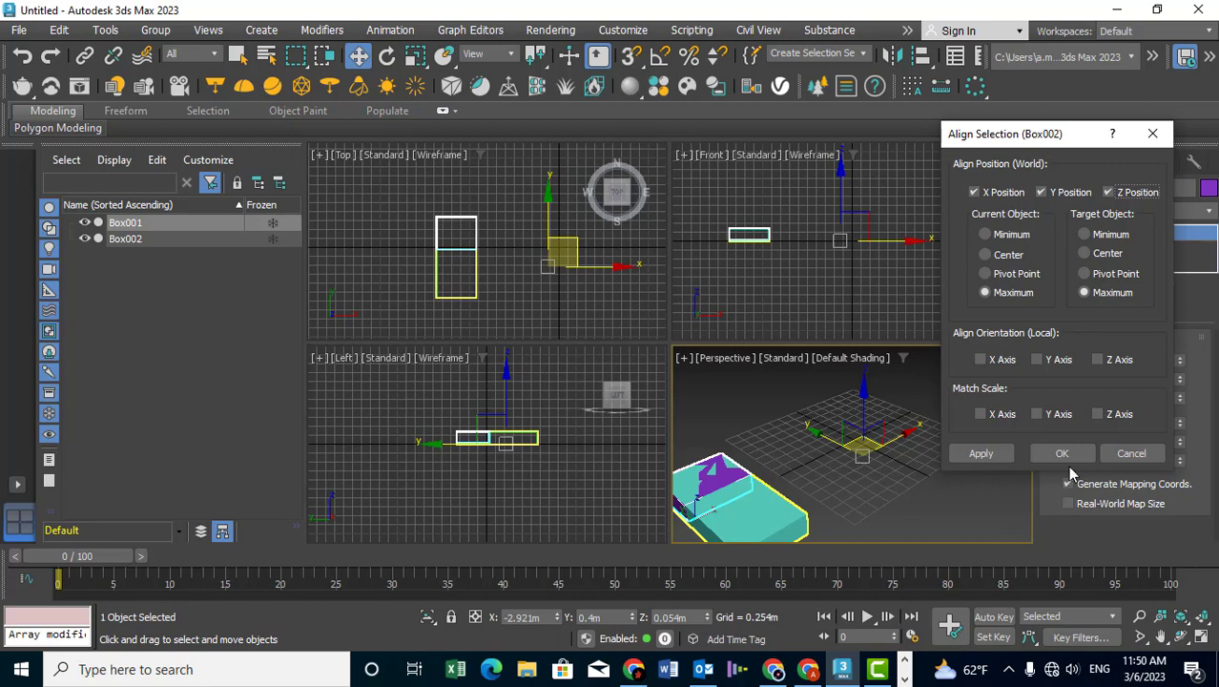
Apply the alignment, move the purple box aside, and select Box002
{"action": "left_click", "coordinate": [1062, 454]}
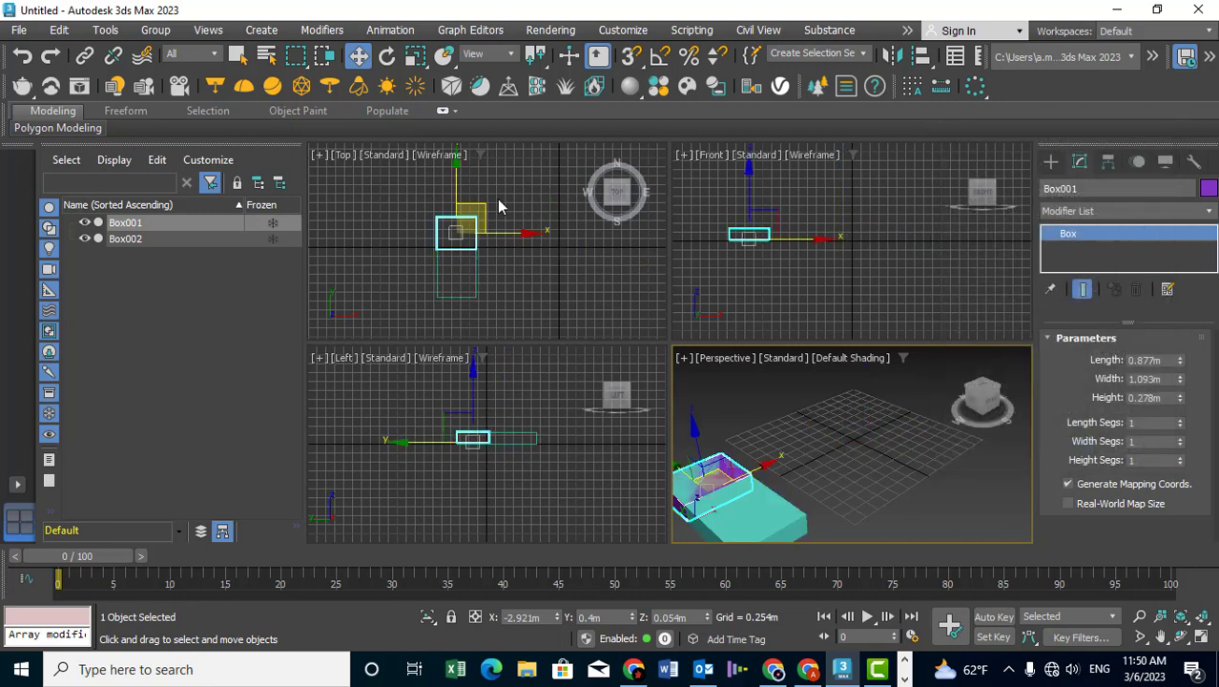
{"action": "middle_click_drag", "start_coordinate": [491, 208], "coordinate": [486, 218]}
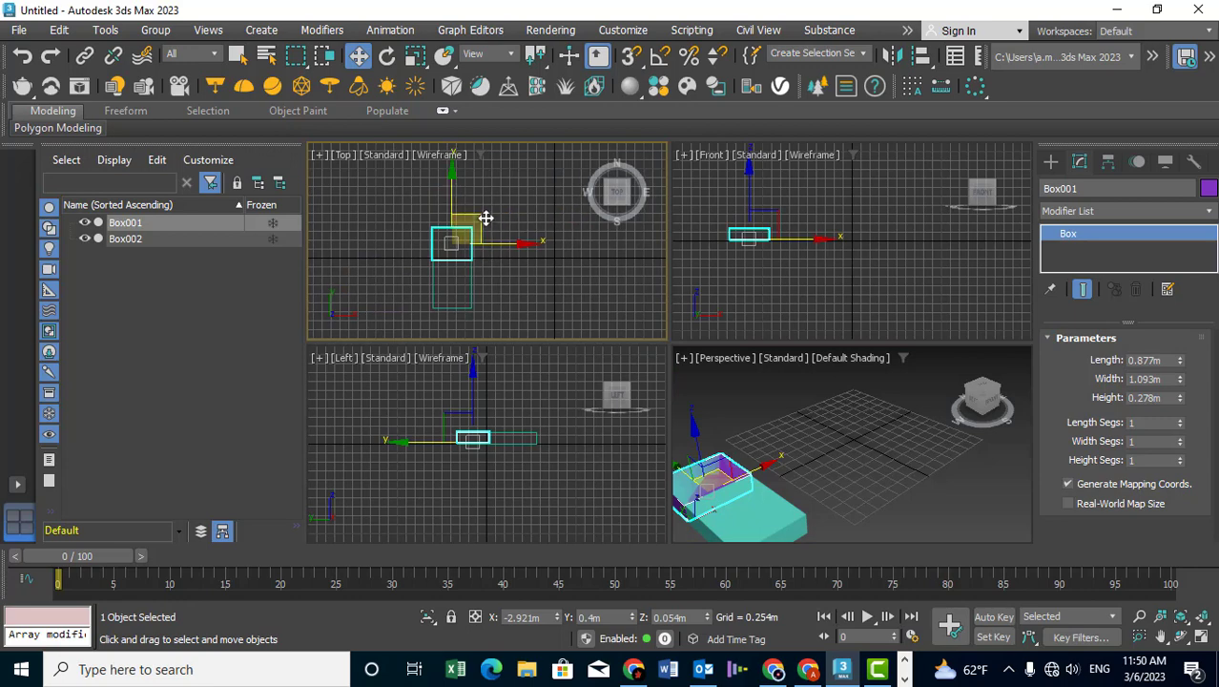
{"action": "mouse_move", "coordinate": [486, 218]}
{"action": "left_mouse_down"}
{"action": "mouse_move", "coordinate": [517, 248]}
{"action": "mouse_move", "coordinate": [558, 254]}
{"action": "left_mouse_up"}
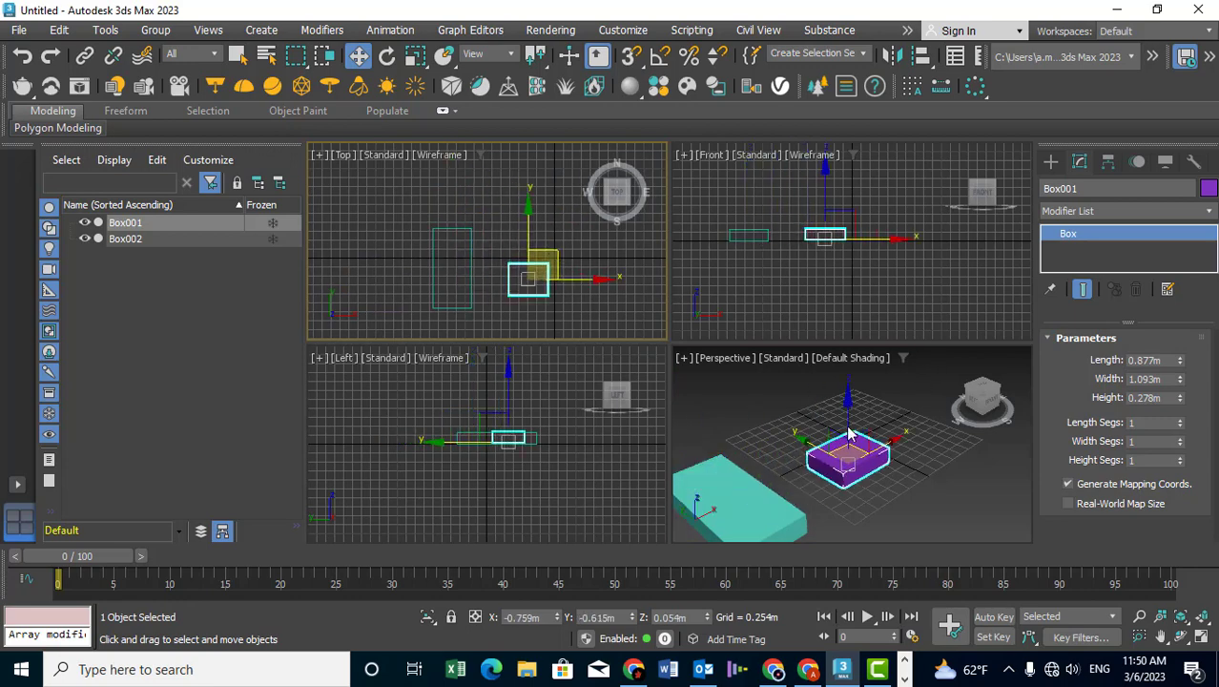
{"action": "middle_click_drag", "start_coordinate": [763, 503], "coordinate": [780, 468]}
{"action": "left_click", "coordinate": [780, 467]}
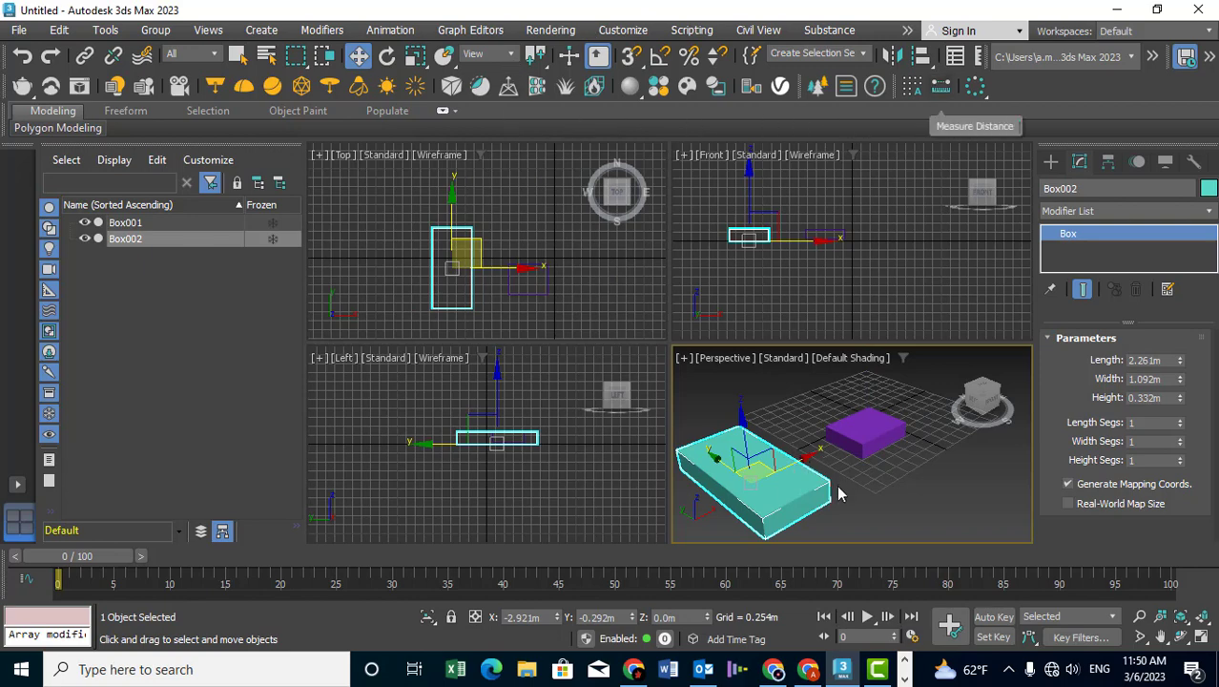
Rotate the cyan box about 42.57° around its Y axis
{"action": "right_click", "coordinate": [733, 472]}
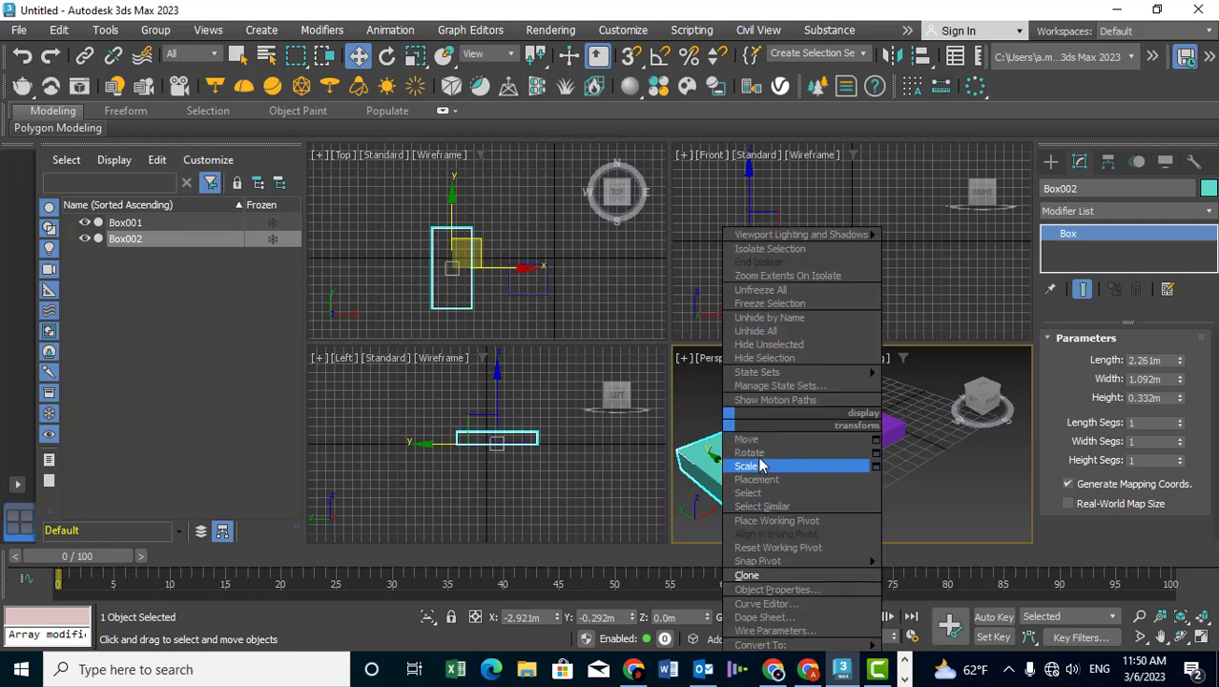
{"action": "left_click", "coordinate": [750, 452]}
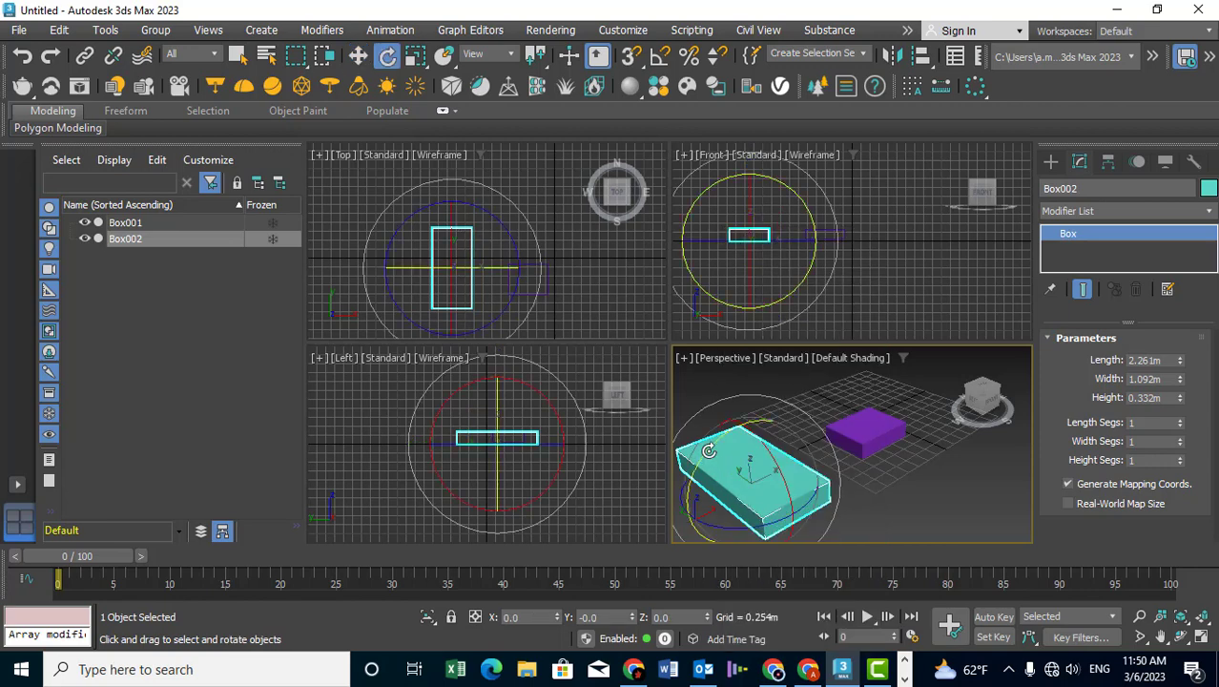
{"action": "left_click_drag", "start_coordinate": [709, 450], "coordinate": [753, 387]}
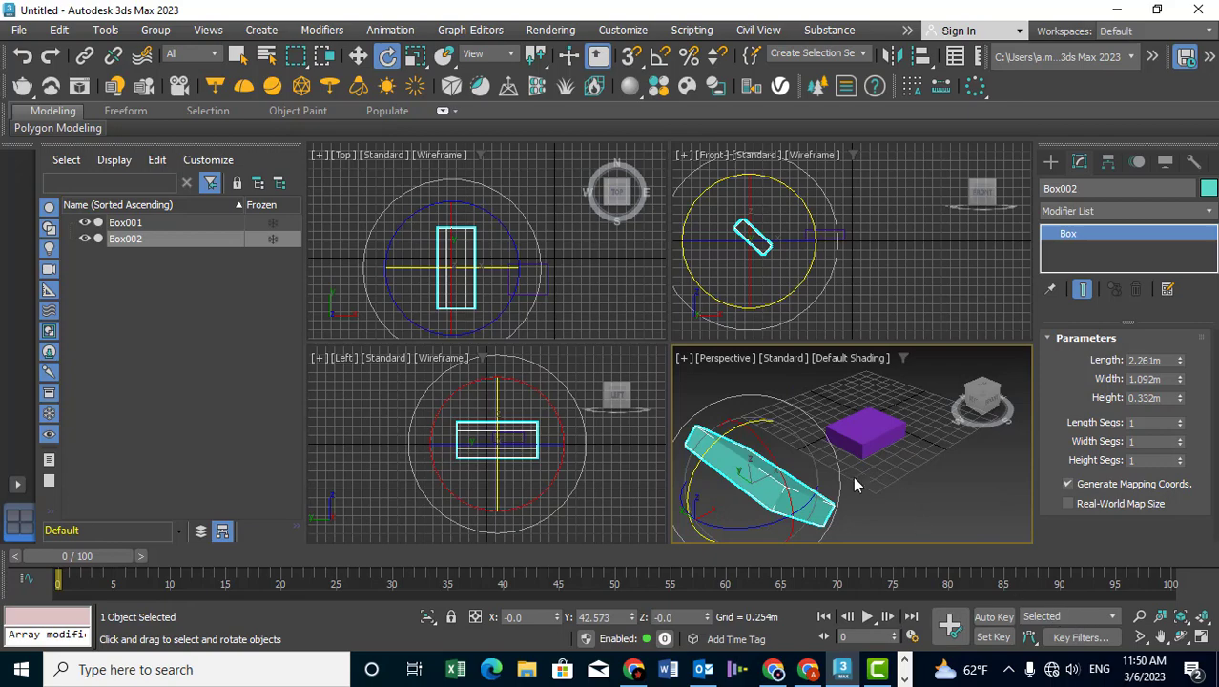
{"action": "mouse_move", "coordinate": [893, 505]}
{"action": "middle_mouse_down", "text": "alt"}
{"action": "mouse_move", "coordinate": [810, 495]}
{"action": "mouse_move", "coordinate": [772, 469]}
{"action": "mouse_move", "coordinate": [785, 498]}
{"action": "mouse_move", "coordinate": [796, 441]}
{"action": "middle_mouse_up", "text": "alt"}
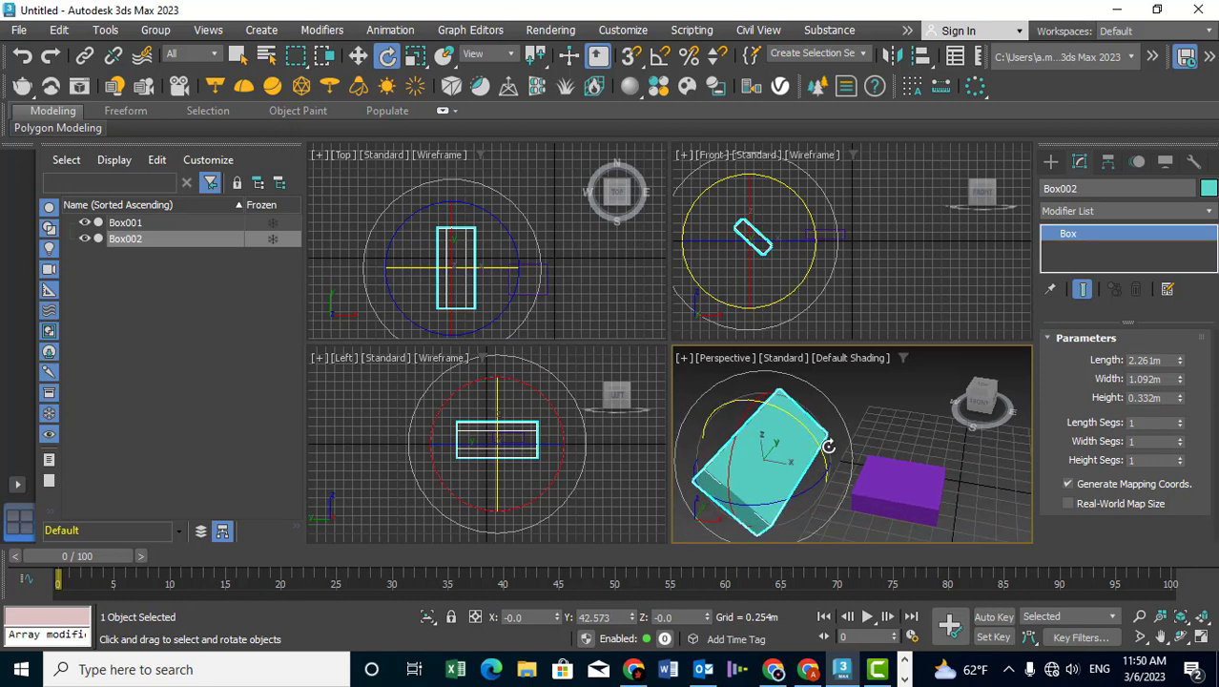
Slide the cyan box left along X to −3.65 m, then select the purple box
{"action": "right_click", "coordinate": [825, 420]}
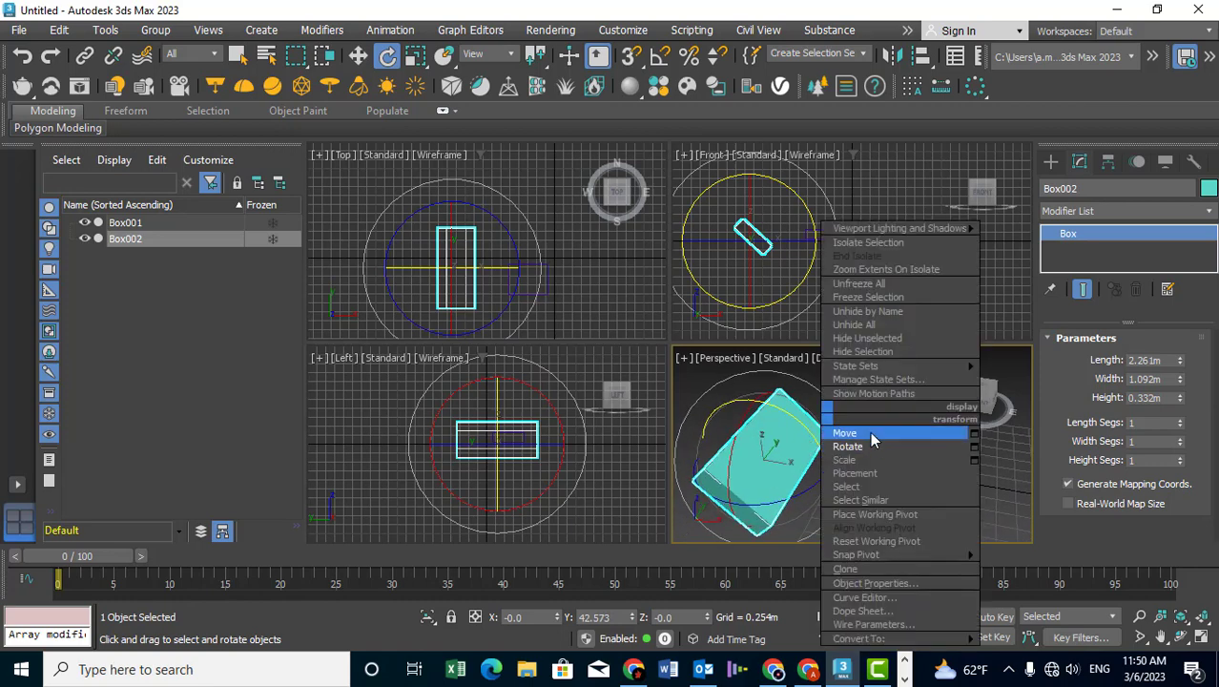
{"action": "left_click", "coordinate": [870, 434]}
{"action": "left_click_drag", "start_coordinate": [826, 480], "coordinate": [769, 464]}
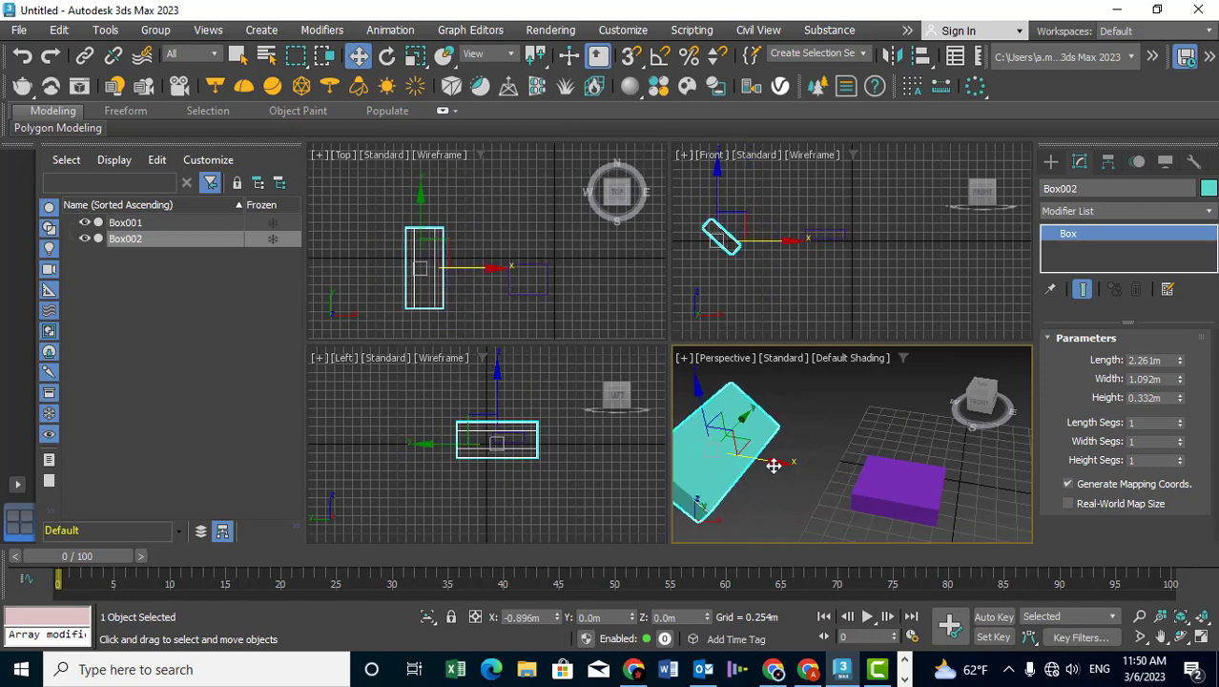
{"action": "middle_click_drag", "start_coordinate": [788, 481], "coordinate": [824, 515]}
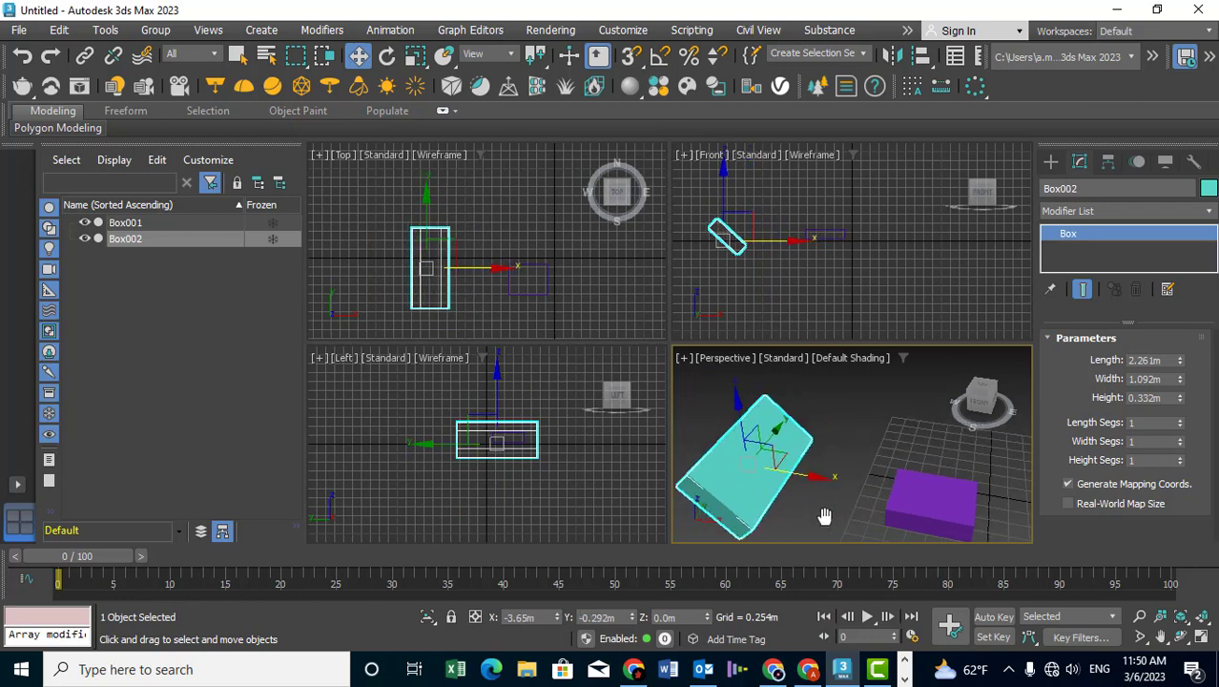
{"action": "left_click", "coordinate": [942, 502]}
Align the purple box to Box002 with X, Y and Z Position all unchecked
{"action": "left_click", "coordinate": [922, 56]}
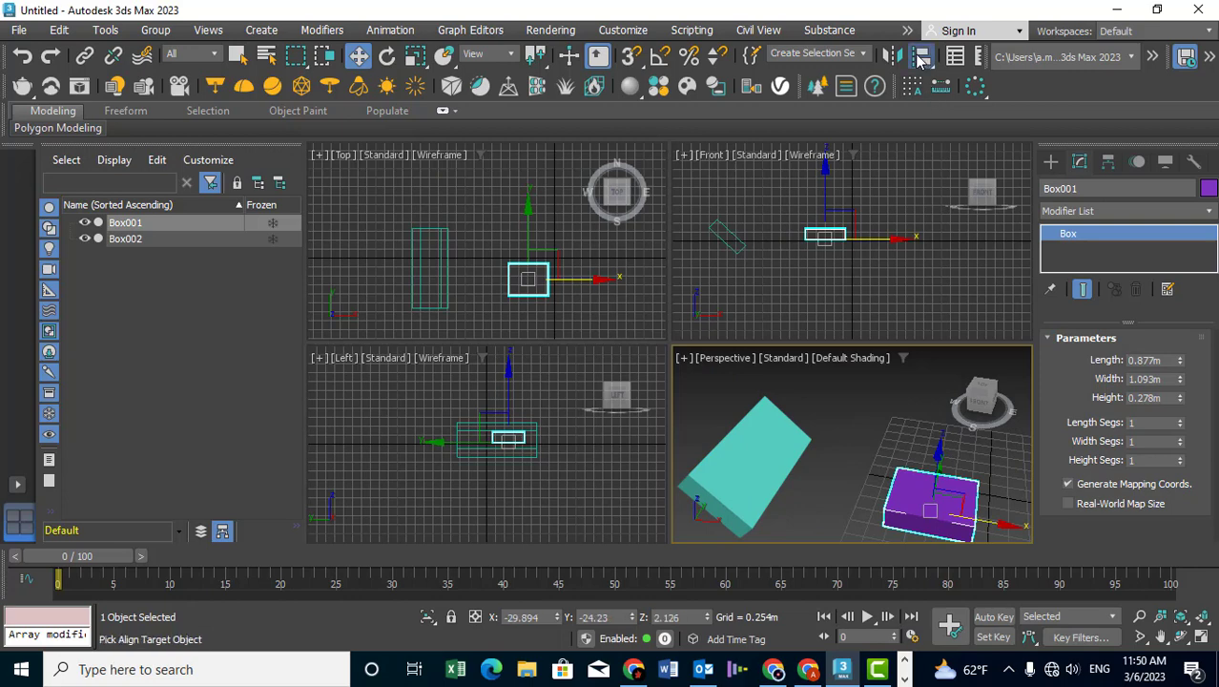
{"action": "left_click", "coordinate": [778, 440]}
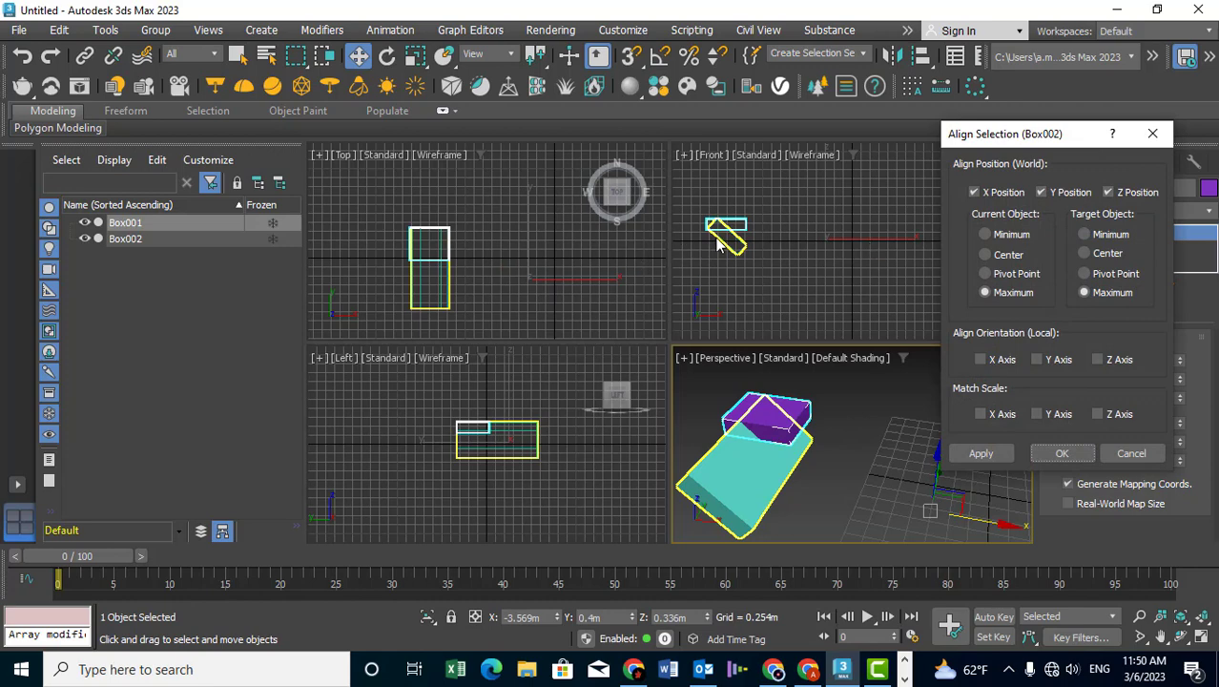
{"action": "left_click", "coordinate": [1016, 192]}
{"action": "left_click", "coordinate": [1050, 194]}
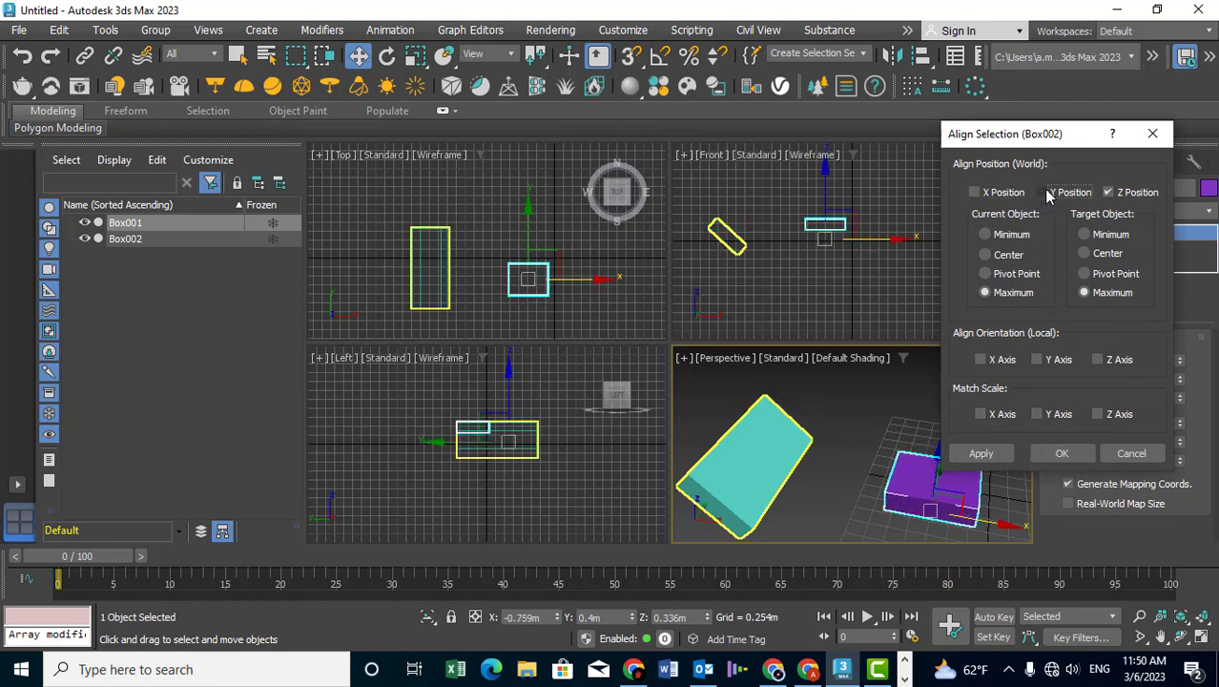
{"action": "left_click", "coordinate": [1109, 191]}
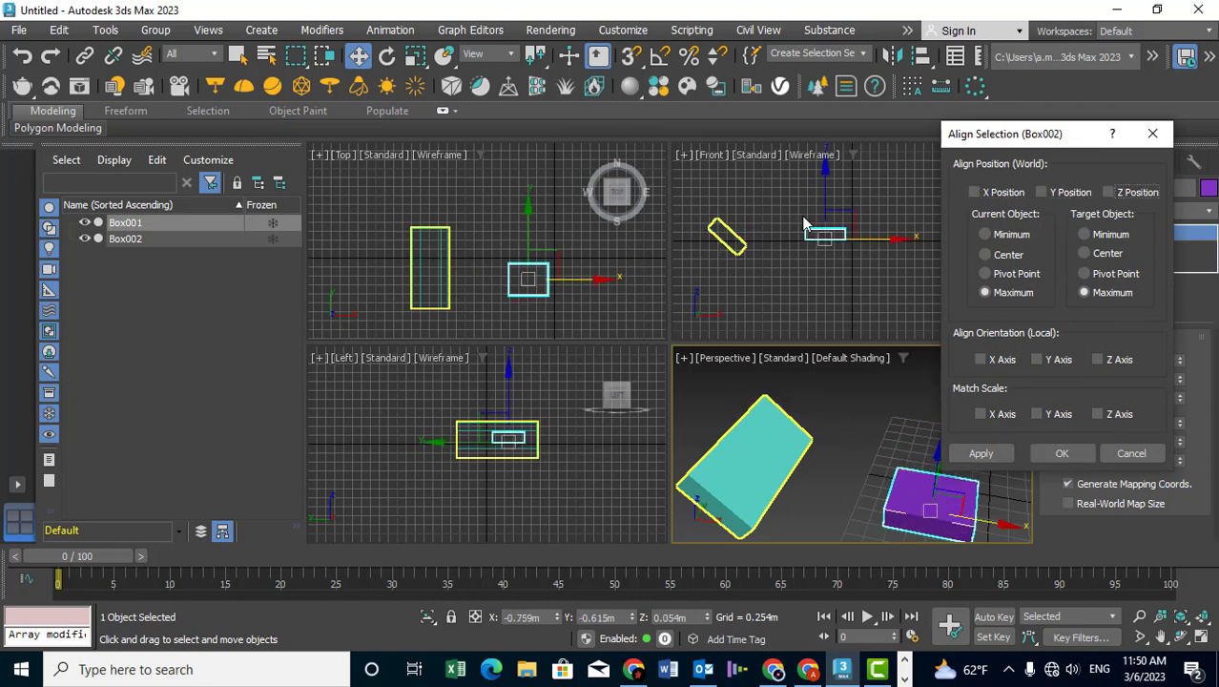
Check X, Y and Z Position and Orientation X Axis to match the cyan box's tilt
{"action": "left_click", "coordinate": [980, 360]}
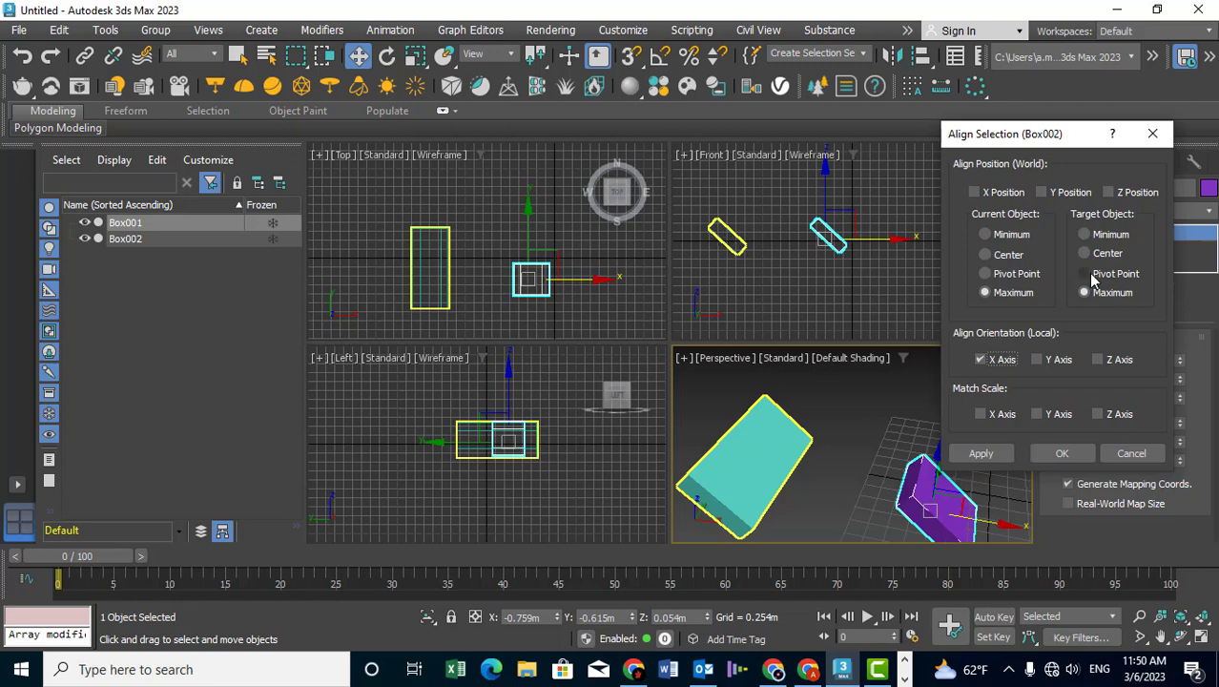
{"action": "left_click", "coordinate": [1036, 360]}
{"action": "left_click", "coordinate": [1098, 359]}
{"action": "left_click", "coordinate": [974, 193]}
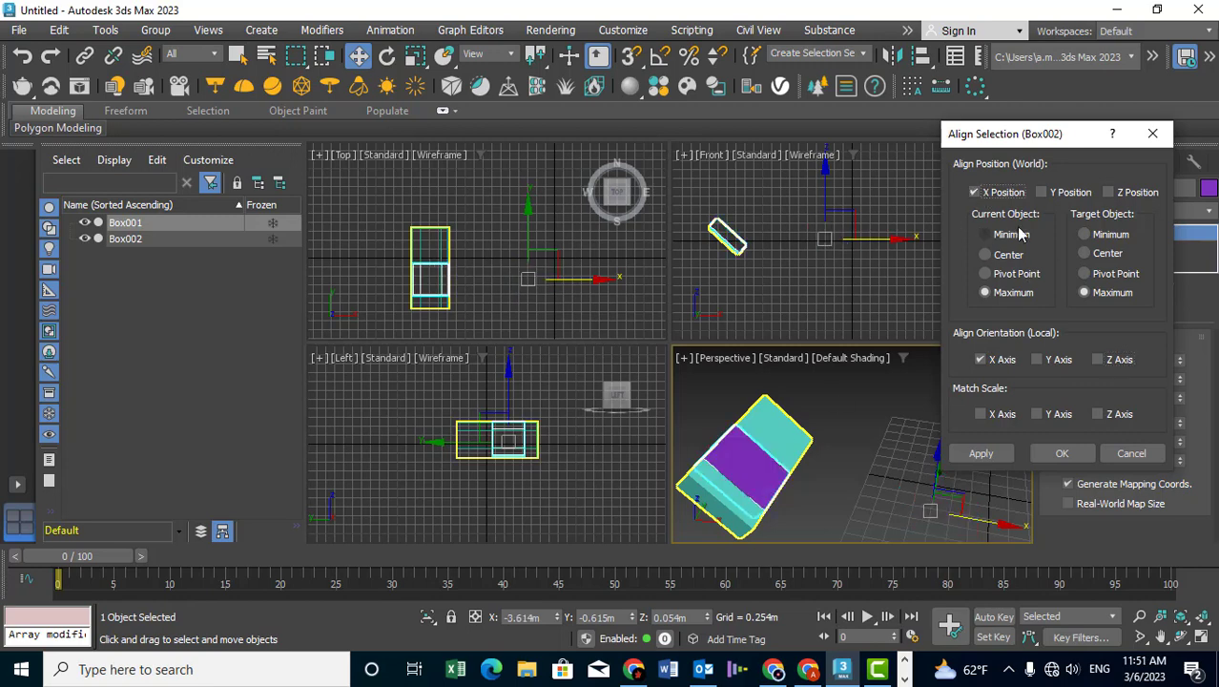
{"action": "left_click", "coordinate": [1042, 193]}
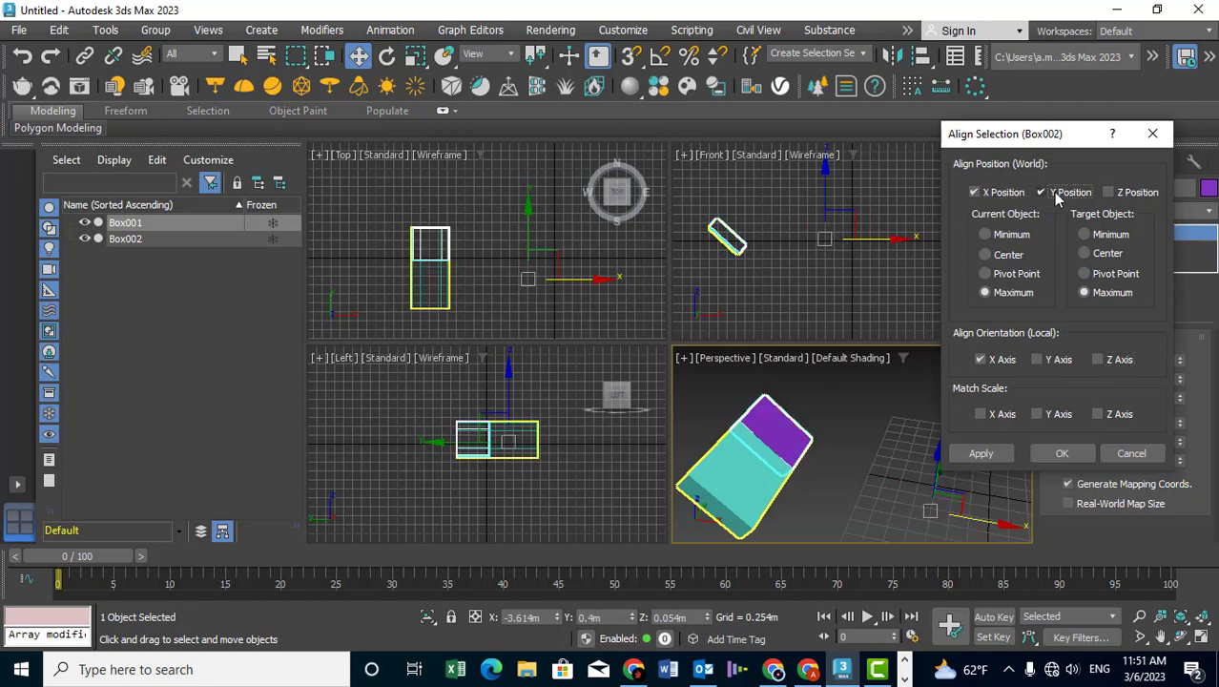
{"action": "left_click", "coordinate": [1107, 193]}
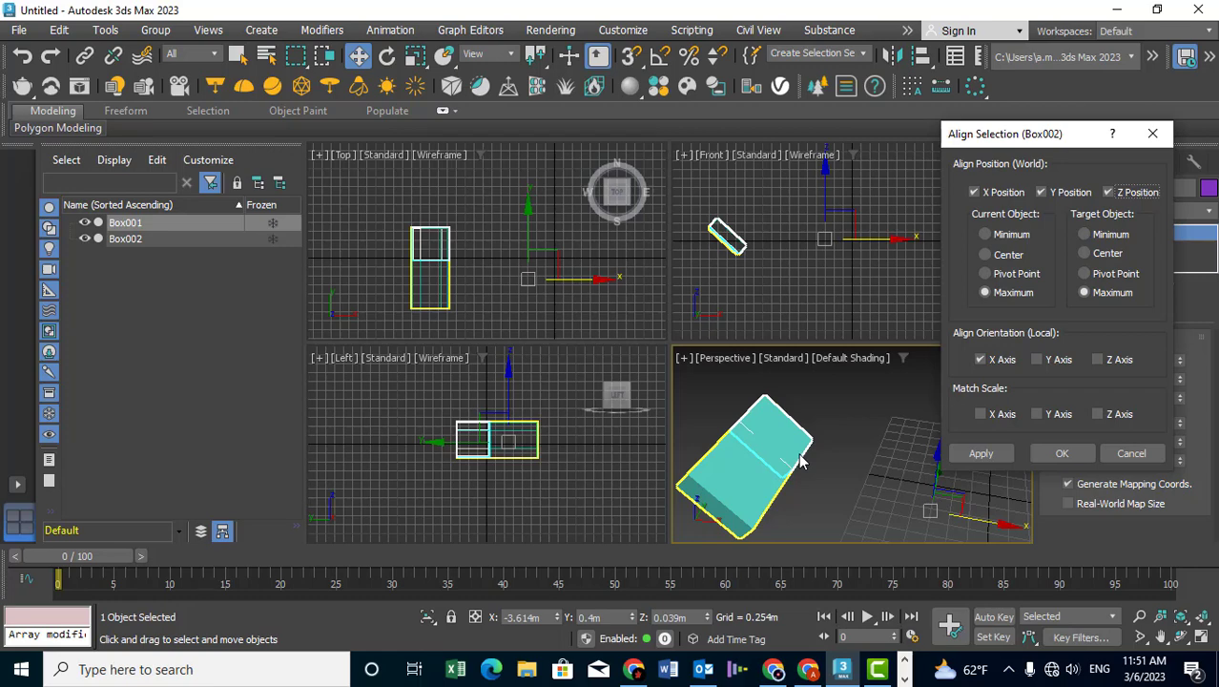
{"action": "left_click", "coordinate": [982, 361]}
{"action": "left_click", "coordinate": [981, 361]}
Set Current and Target Object to Maximum, then apply and close the alignment
{"action": "left_click", "coordinate": [997, 277]}
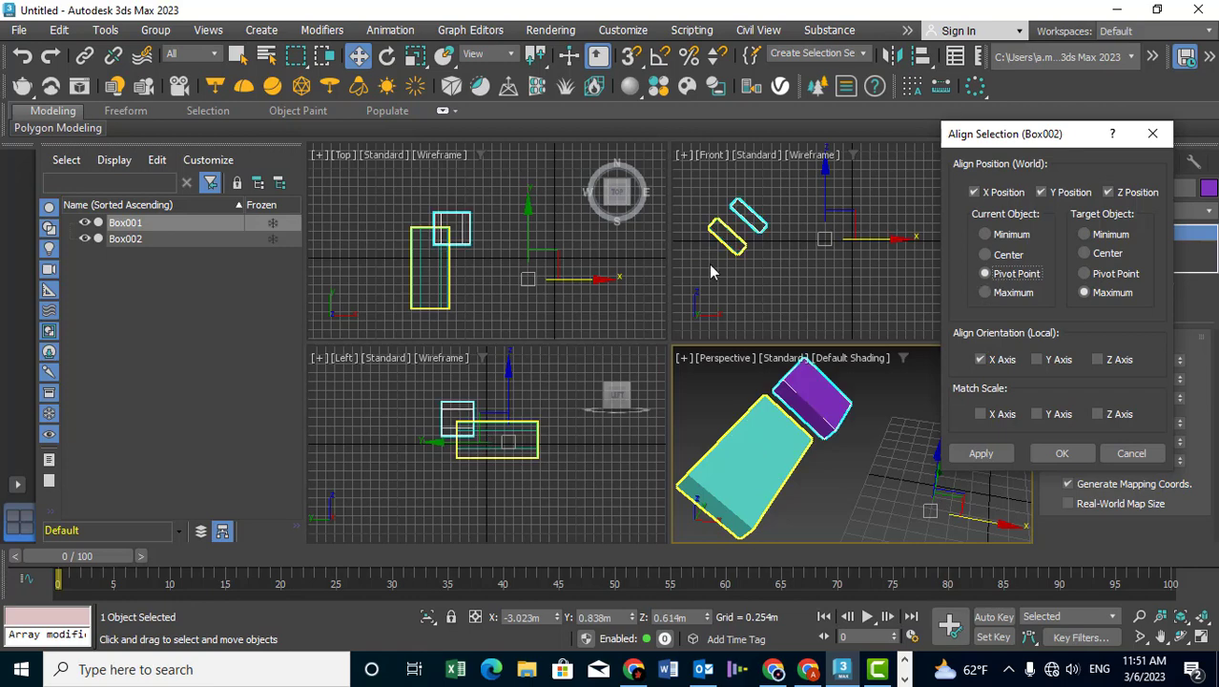
{"action": "left_click", "coordinate": [1104, 276]}
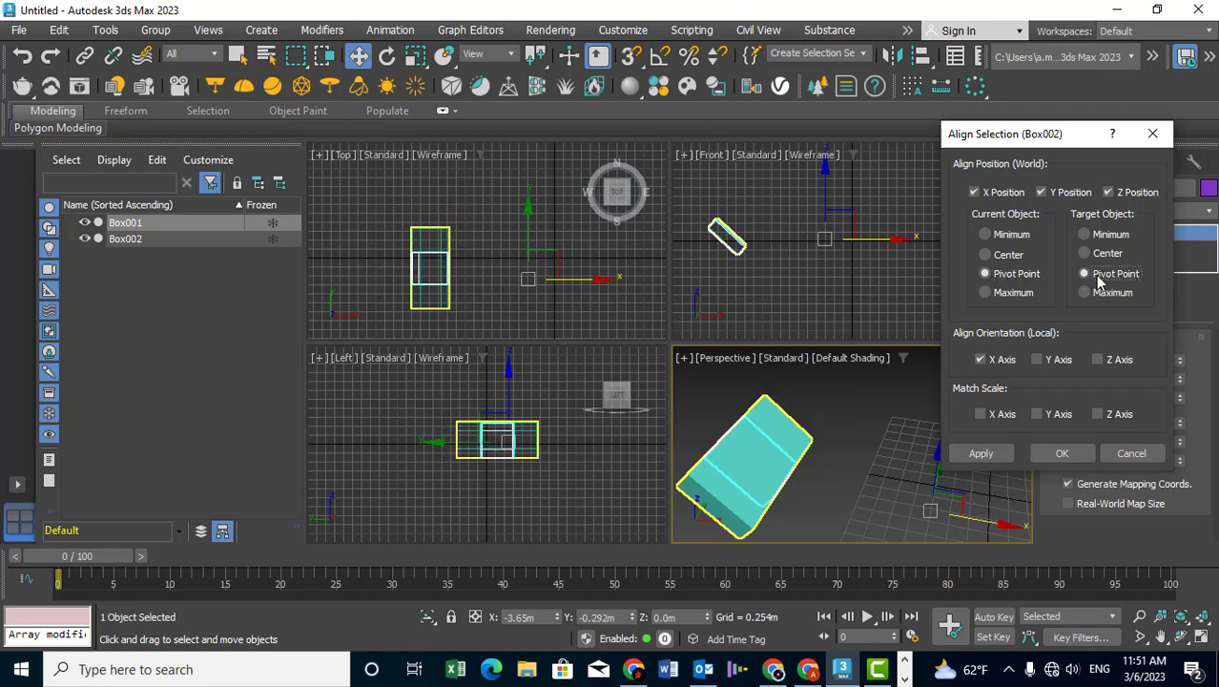
{"action": "left_click", "coordinate": [1104, 254]}
{"action": "left_click", "coordinate": [1105, 234]}
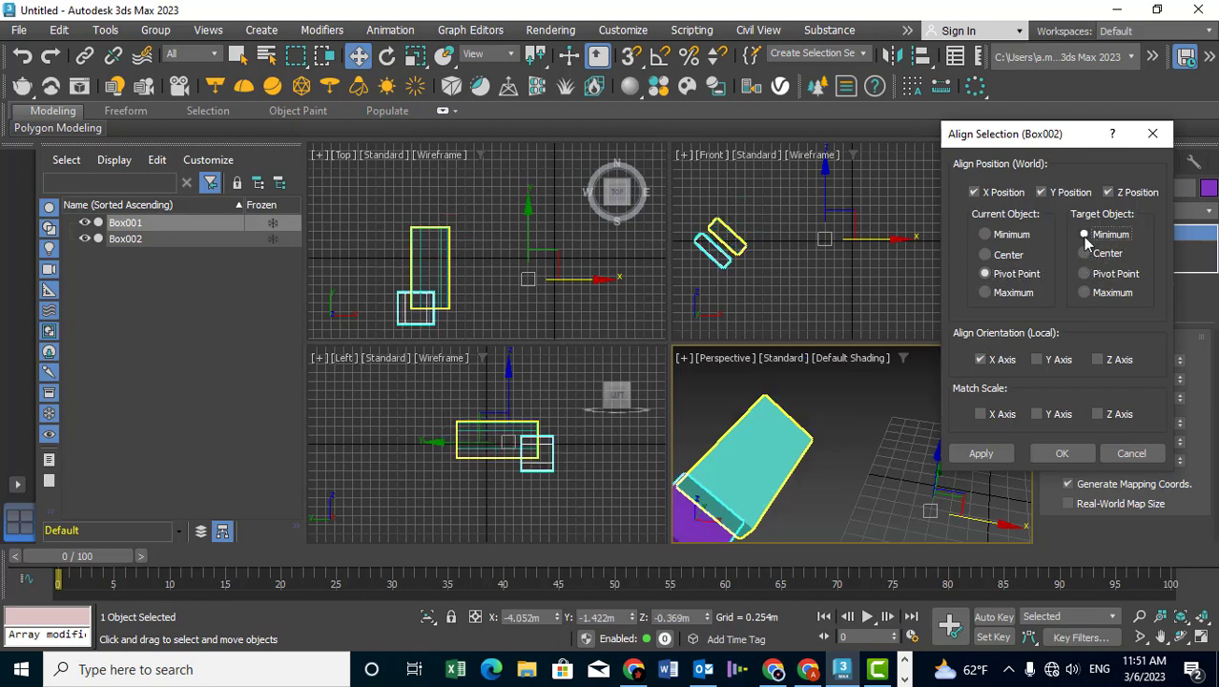
{"action": "left_click", "coordinate": [1012, 295]}
{"action": "left_click", "coordinate": [1100, 297]}
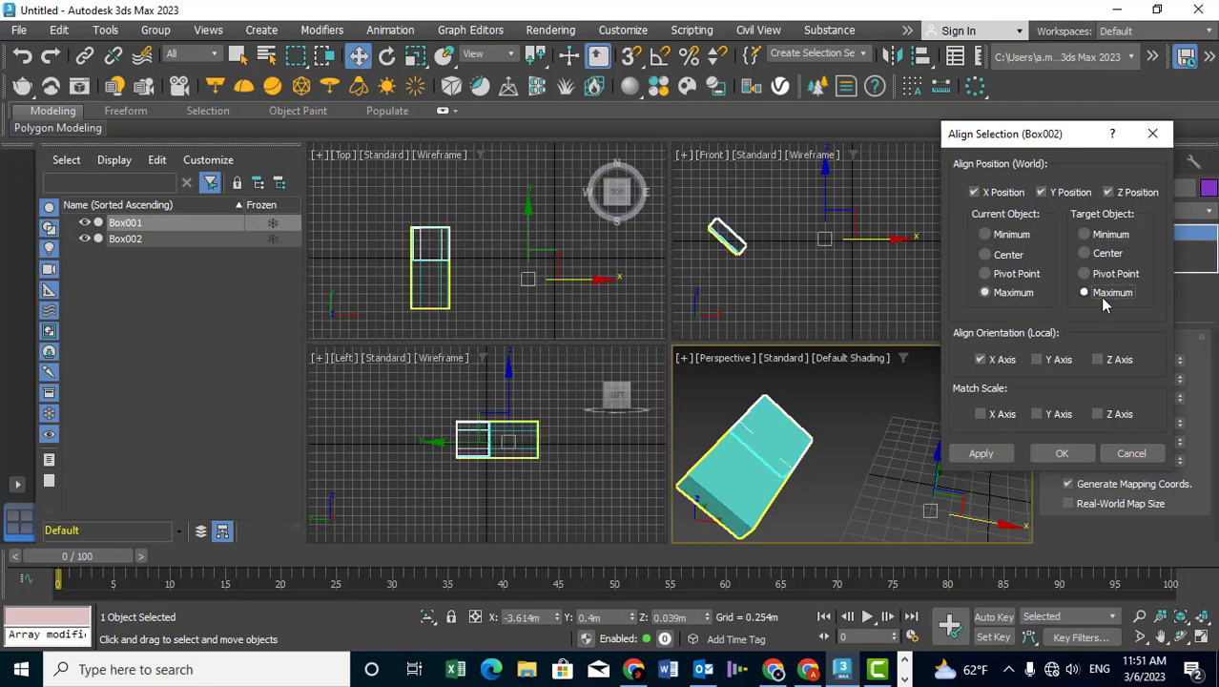
{"action": "left_click", "coordinate": [1002, 453]}
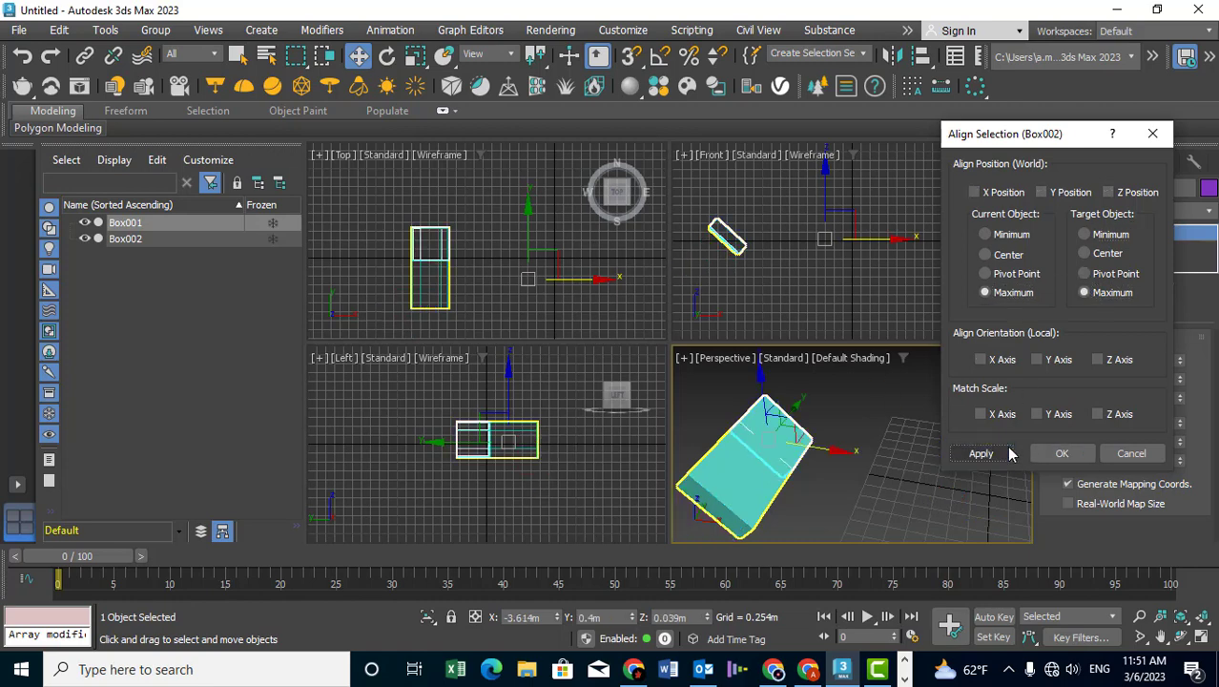
{"action": "left_click", "coordinate": [1062, 453]}
Try selecting the cyan box, then undo back to having the purple box selected
{"action": "left_click", "coordinate": [858, 496]}
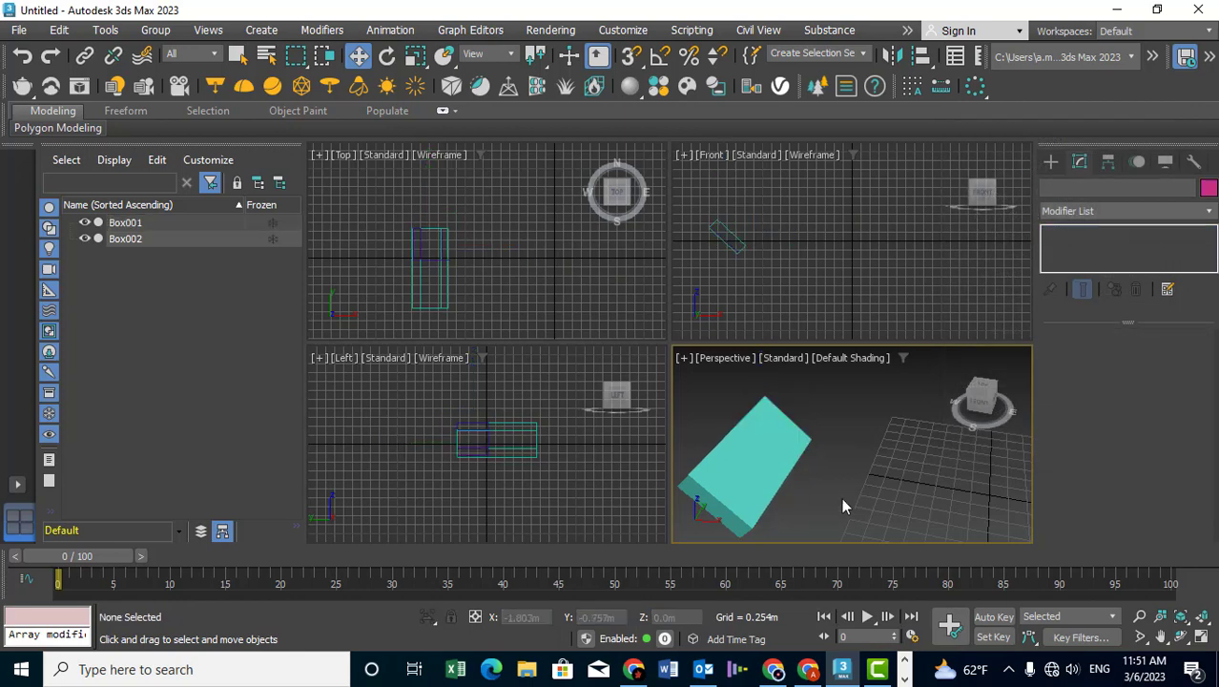
{"action": "middle_click_drag", "start_coordinate": [756, 468], "coordinate": [824, 468]}
{"action": "scroll", "coordinate": [715, 232], "scroll_direction": "up", "scroll_amount": 5}
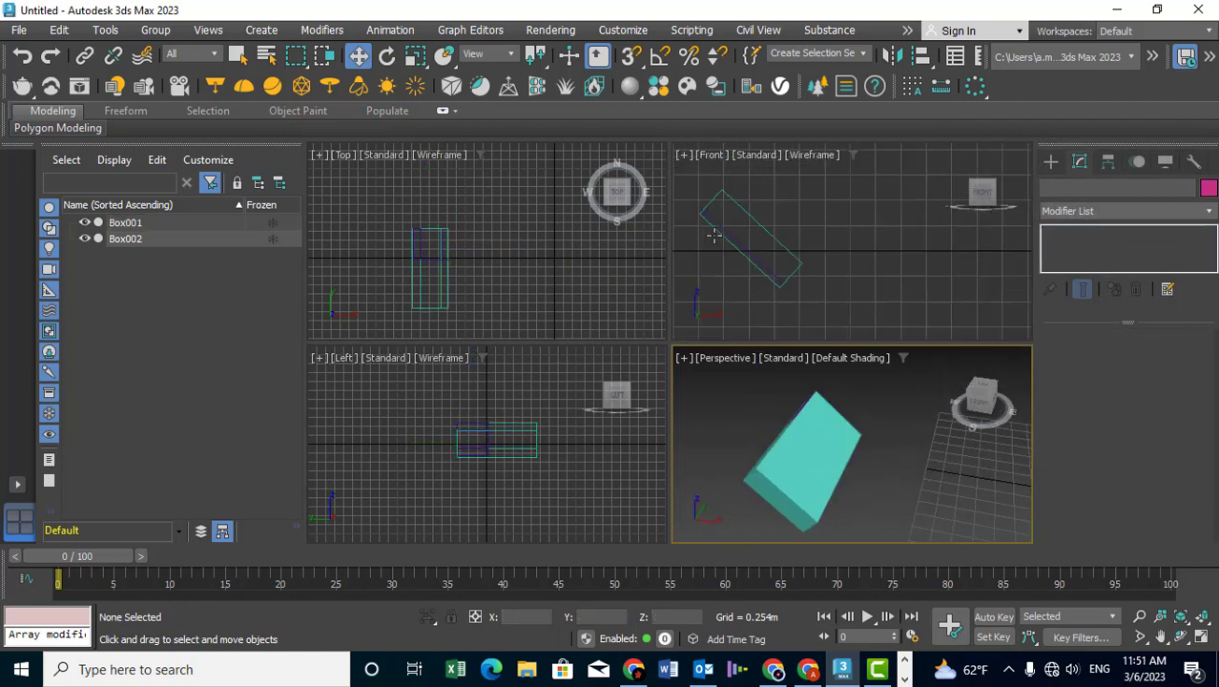
{"action": "left_click", "coordinate": [803, 441]}
{"action": "scroll", "coordinate": [803, 441], "scroll_direction": "down", "scroll_amount": 5}
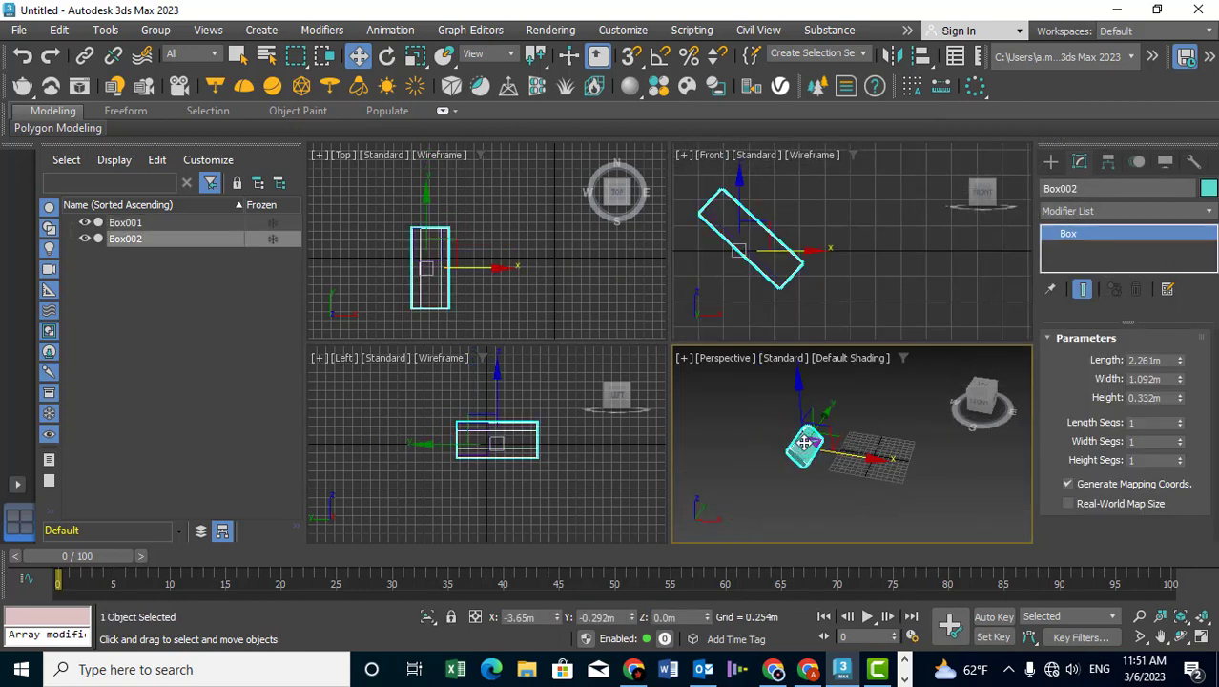
{"action": "left_click", "coordinate": [482, 474]}
{"action": "left_click", "coordinate": [494, 445]}
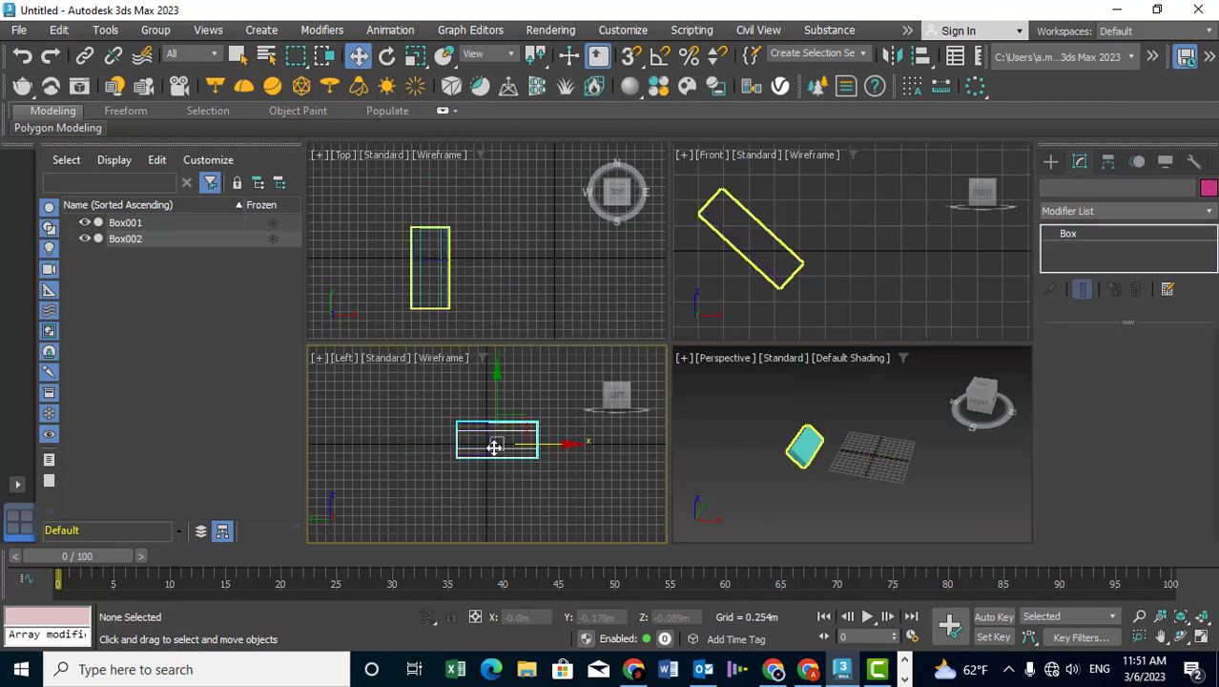
{"action": "scroll", "coordinate": [493, 447], "scroll_direction": "up", "scroll_amount": 5}
{"action": "scroll", "coordinate": [493, 448], "scroll_direction": "down", "scroll_amount": 3}
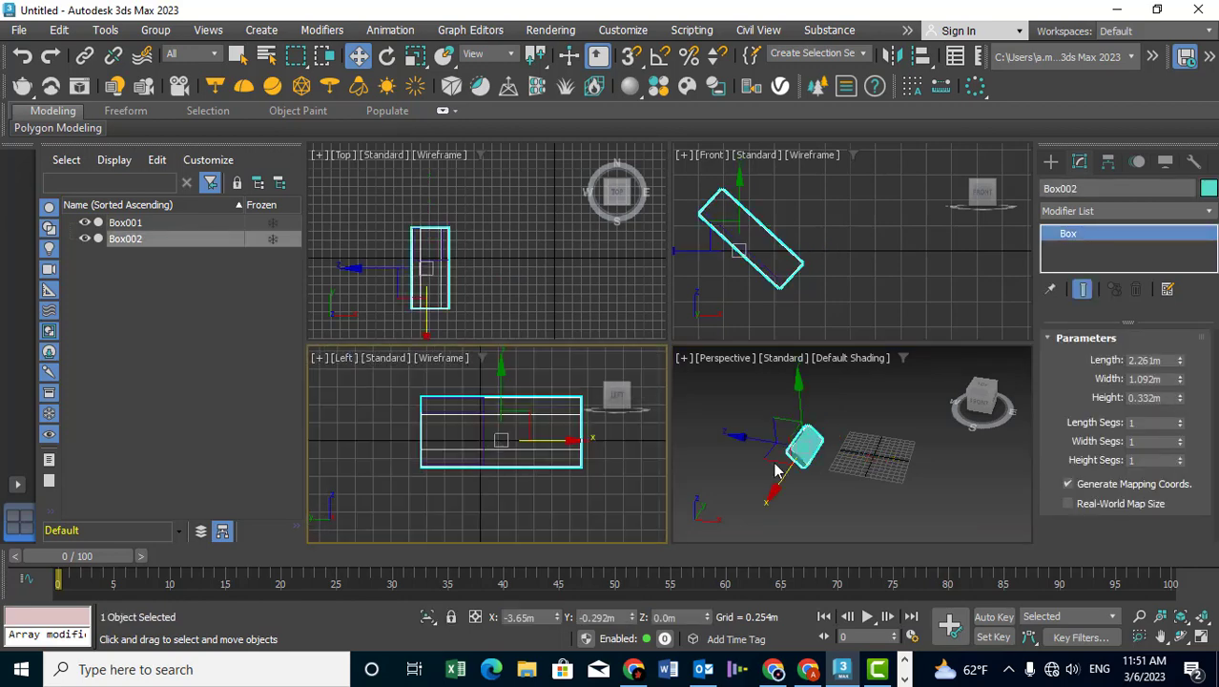
{"action": "scroll", "coordinate": [770, 469], "scroll_direction": "down", "scroll_amount": 2}
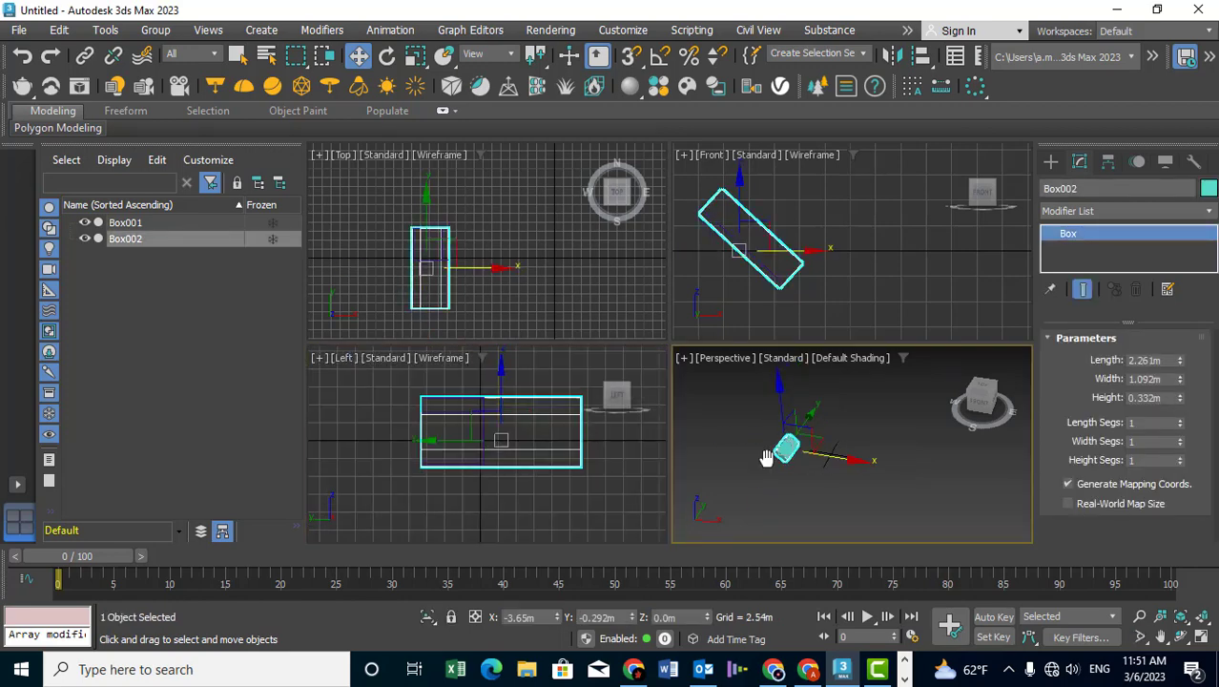
{"action": "left_click", "coordinate": [23, 58]}
{"action": "left_click", "coordinate": [23, 57]}
{"action": "left_click", "coordinate": [23, 58]}
{"action": "left_click", "coordinate": [23, 57]}
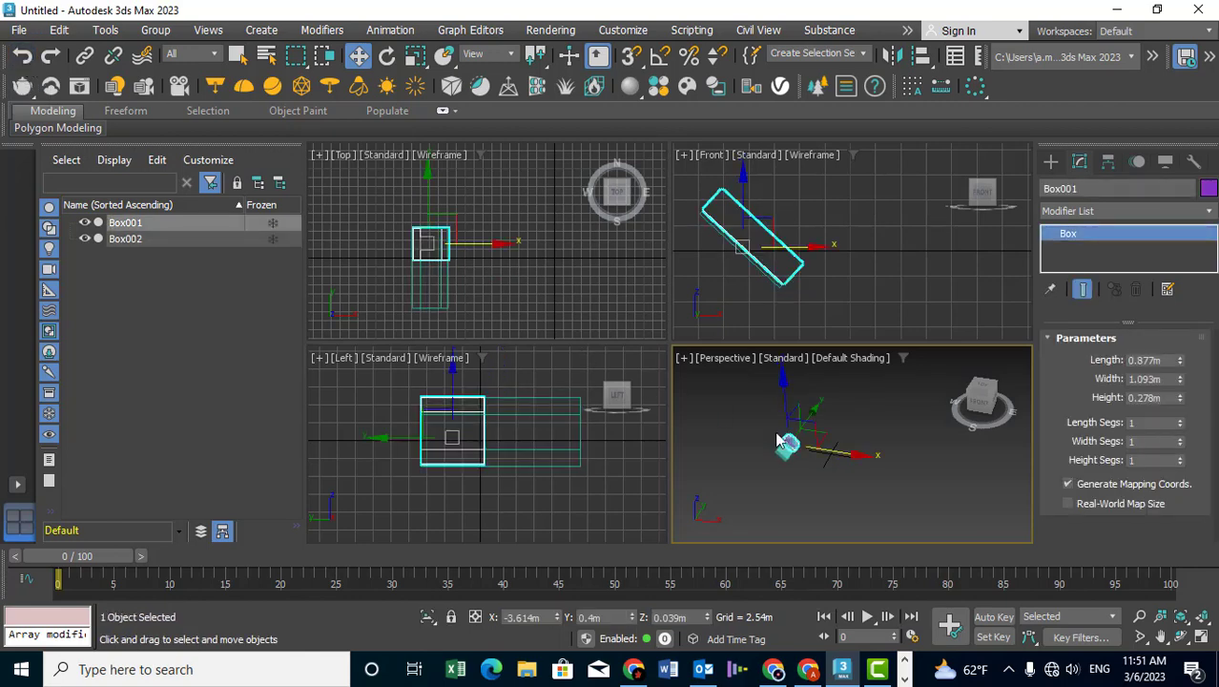
Move the purple box right along X, switch coordinates to Local, and start Align
{"action": "left_click_drag", "start_coordinate": [843, 450], "coordinate": [897, 469]}
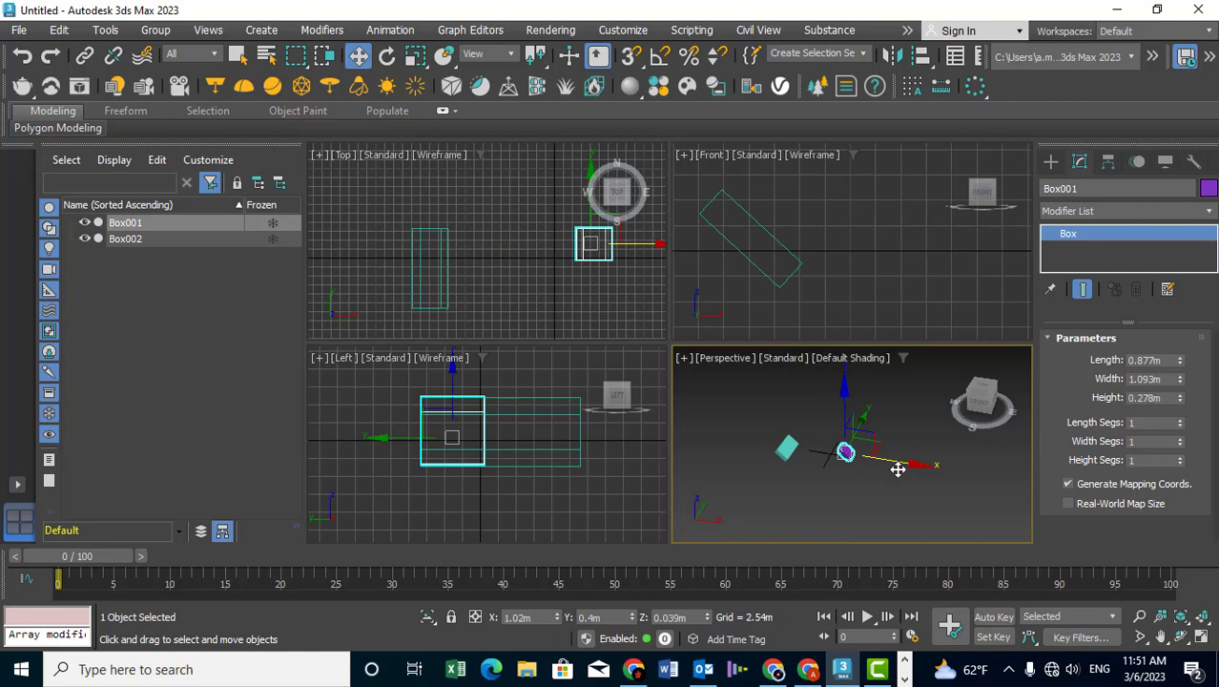
{"action": "scroll", "coordinate": [799, 466], "scroll_direction": "up", "scroll_amount": 3}
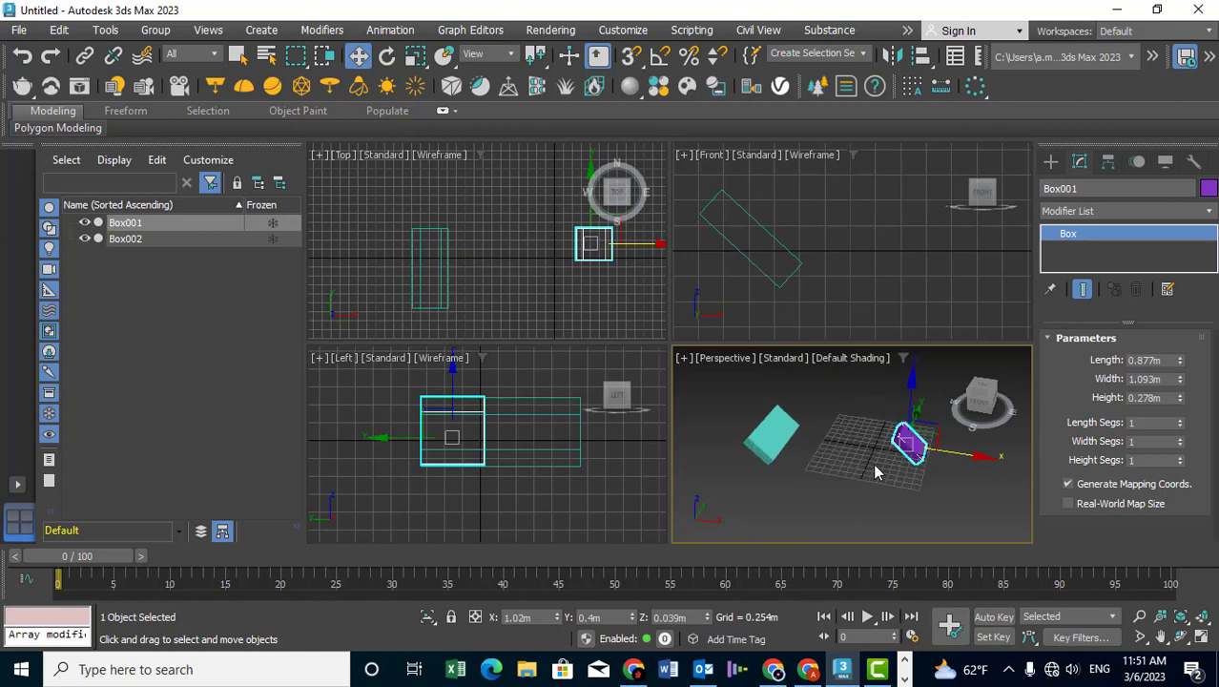
{"action": "left_click", "coordinate": [512, 54]}
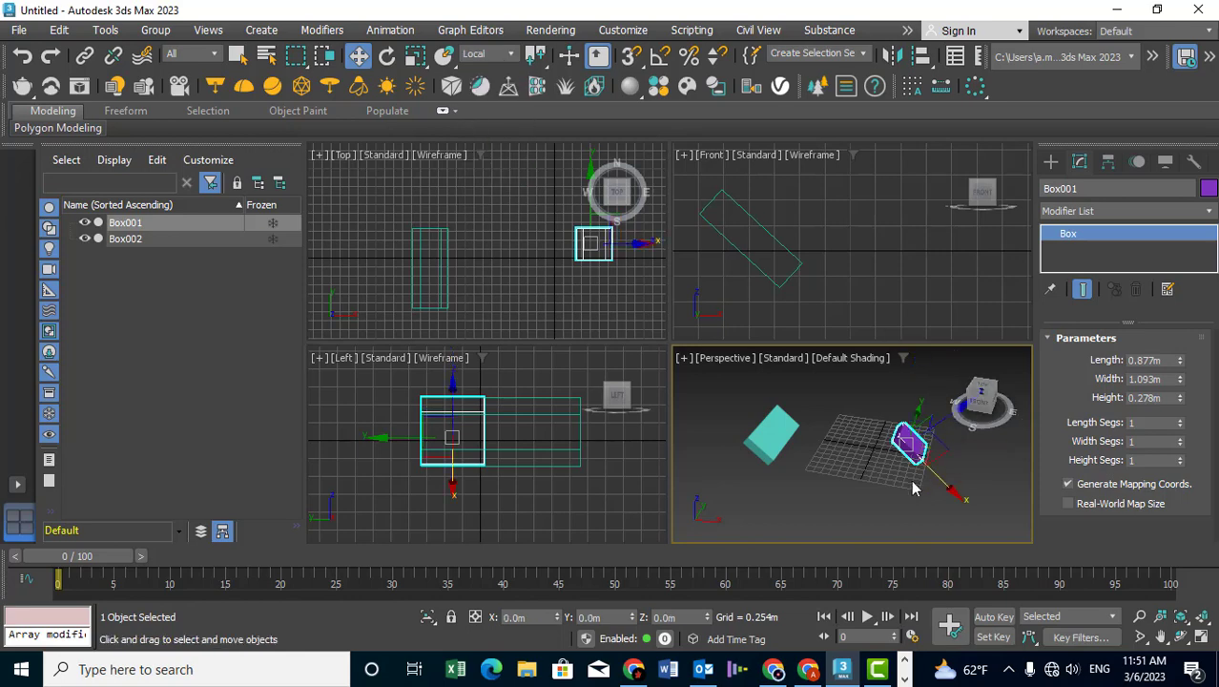
{"action": "mouse_move", "coordinate": [911, 489]}
{"action": "middle_mouse_down"}
{"action": "mouse_move", "coordinate": [836, 485]}
{"action": "mouse_move", "coordinate": [870, 477]}
{"action": "middle_mouse_up"}
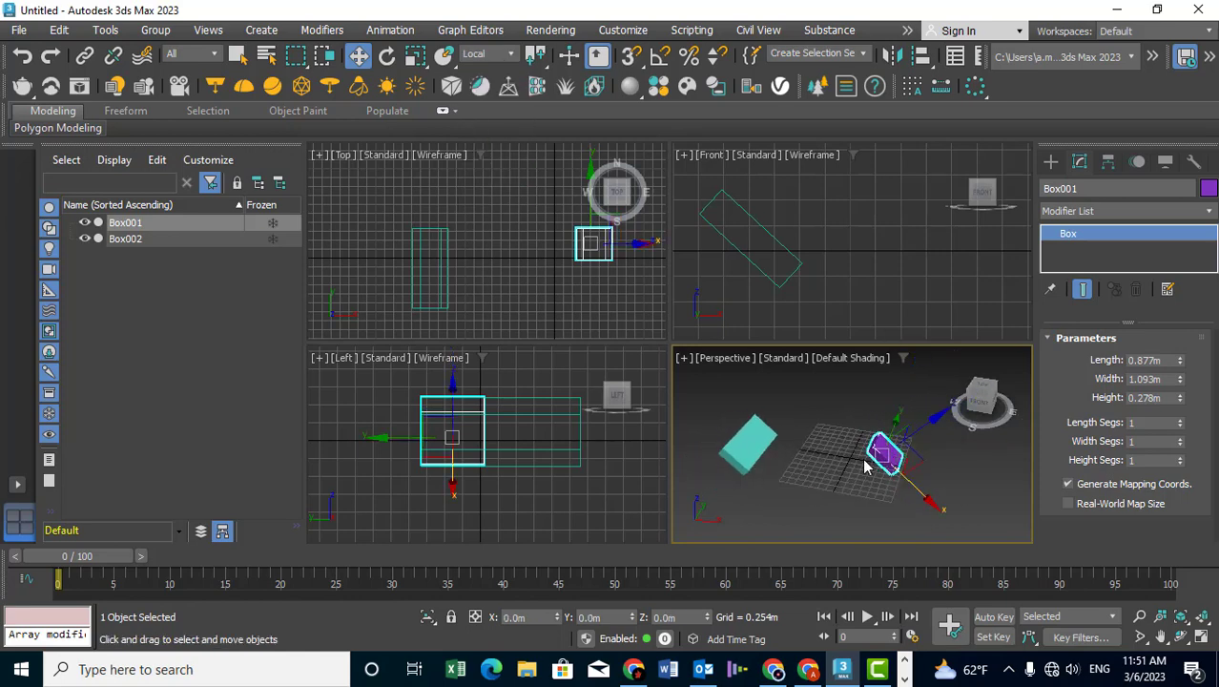
{"action": "left_click", "coordinate": [925, 59]}
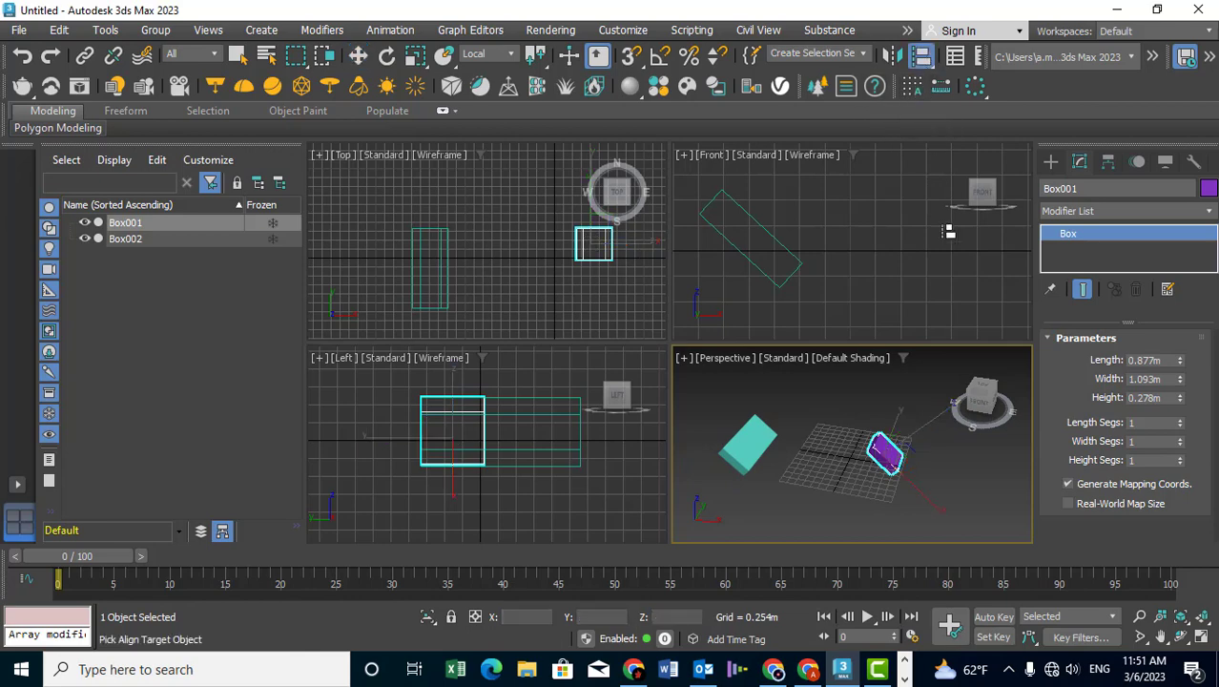
Target the teal box and check X and Z Position, leaving orientation unmatched
{"action": "left_click", "coordinate": [760, 445]}
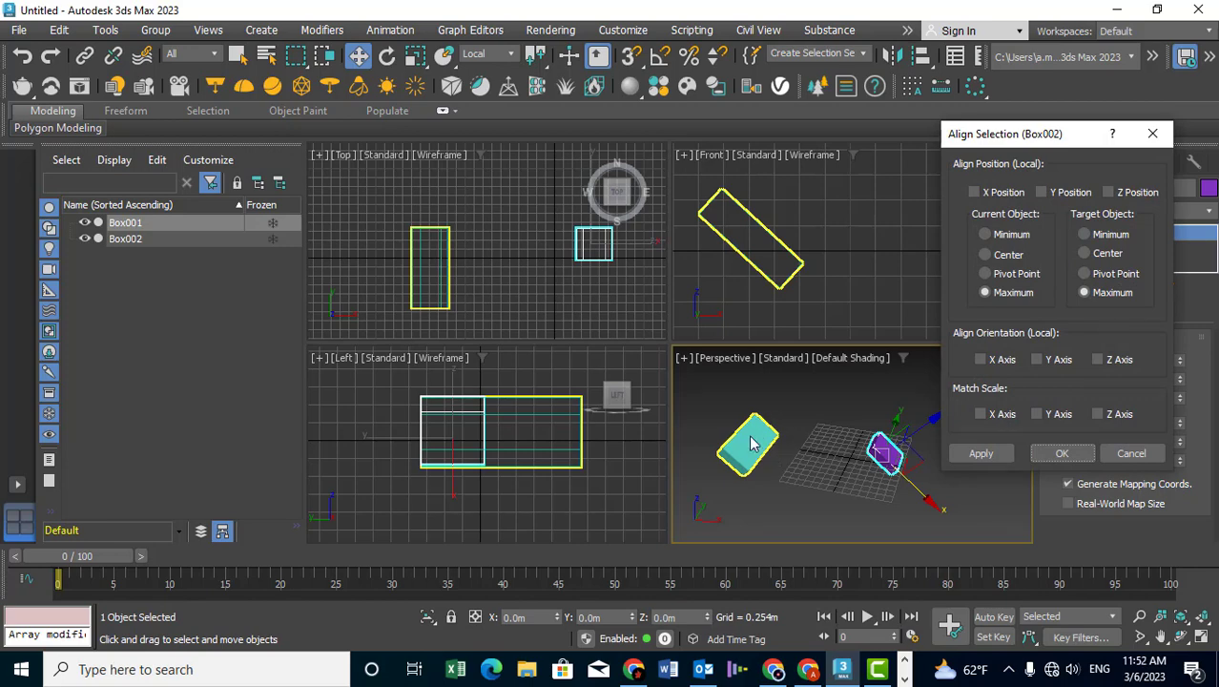
{"action": "left_click", "coordinate": [1006, 195]}
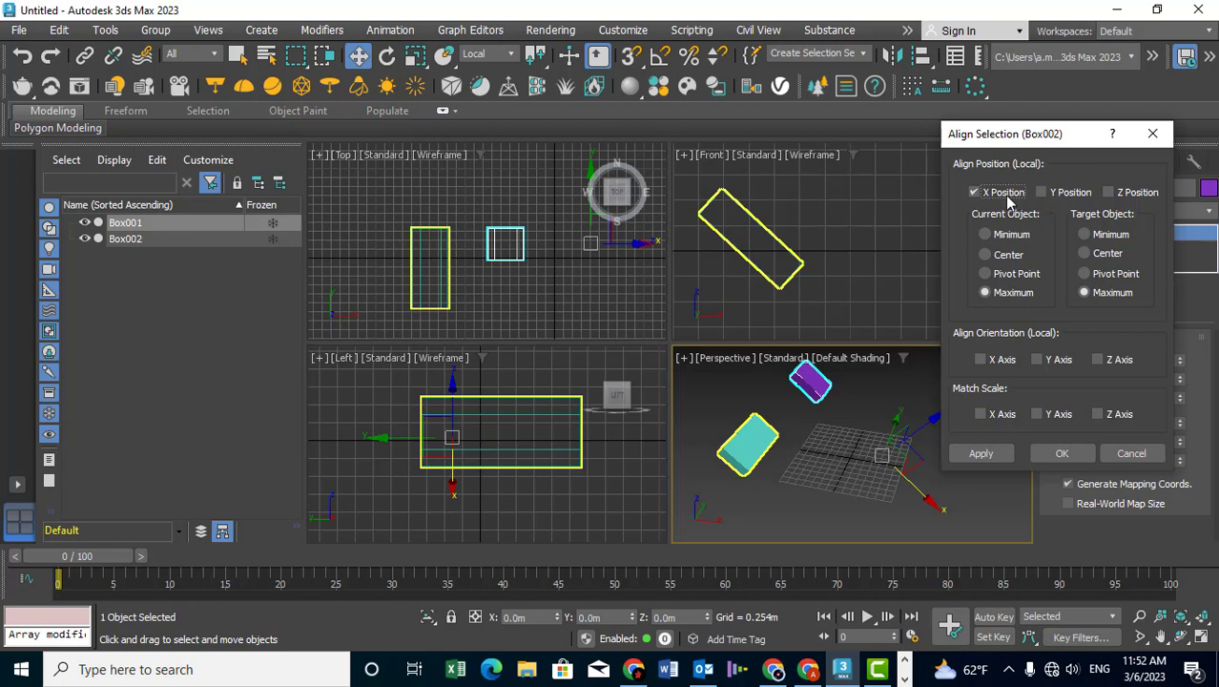
{"action": "left_click", "coordinate": [1002, 193]}
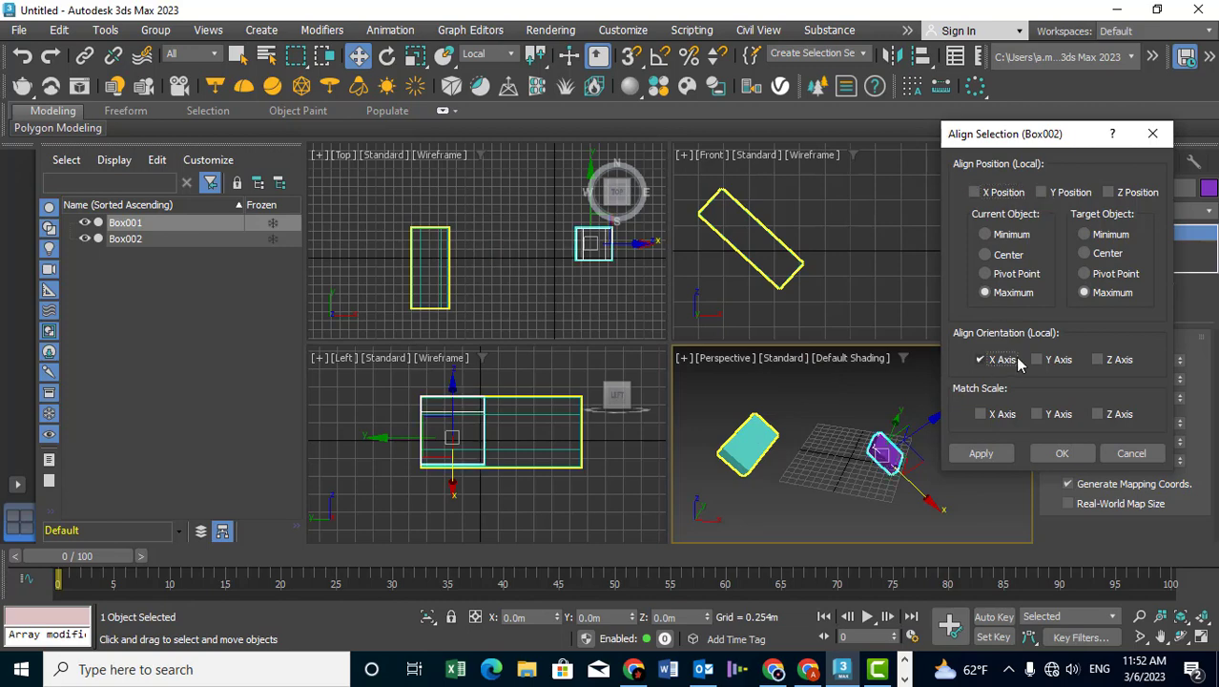
{"action": "left_click", "coordinate": [1098, 359]}
{"action": "left_click", "coordinate": [980, 359]}
{"action": "left_click", "coordinate": [1054, 360]}
{"action": "left_click", "coordinate": [1097, 362]}
{"action": "left_click", "coordinate": [996, 195]}
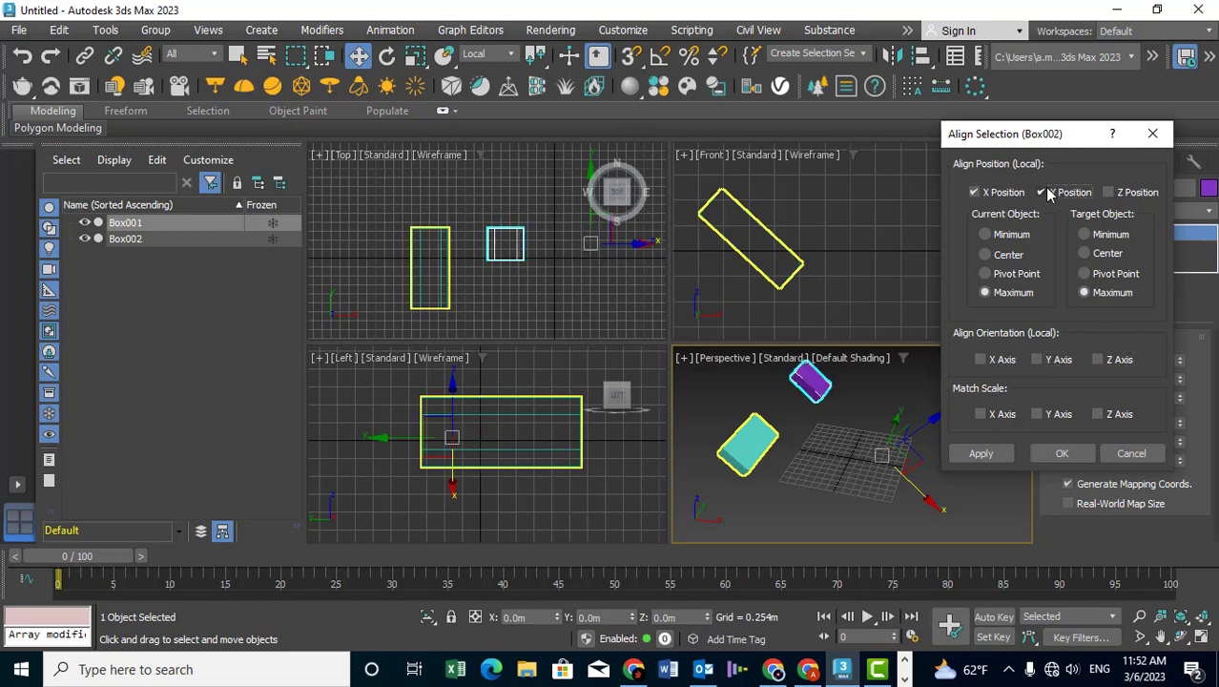
{"action": "left_click", "coordinate": [1107, 193]}
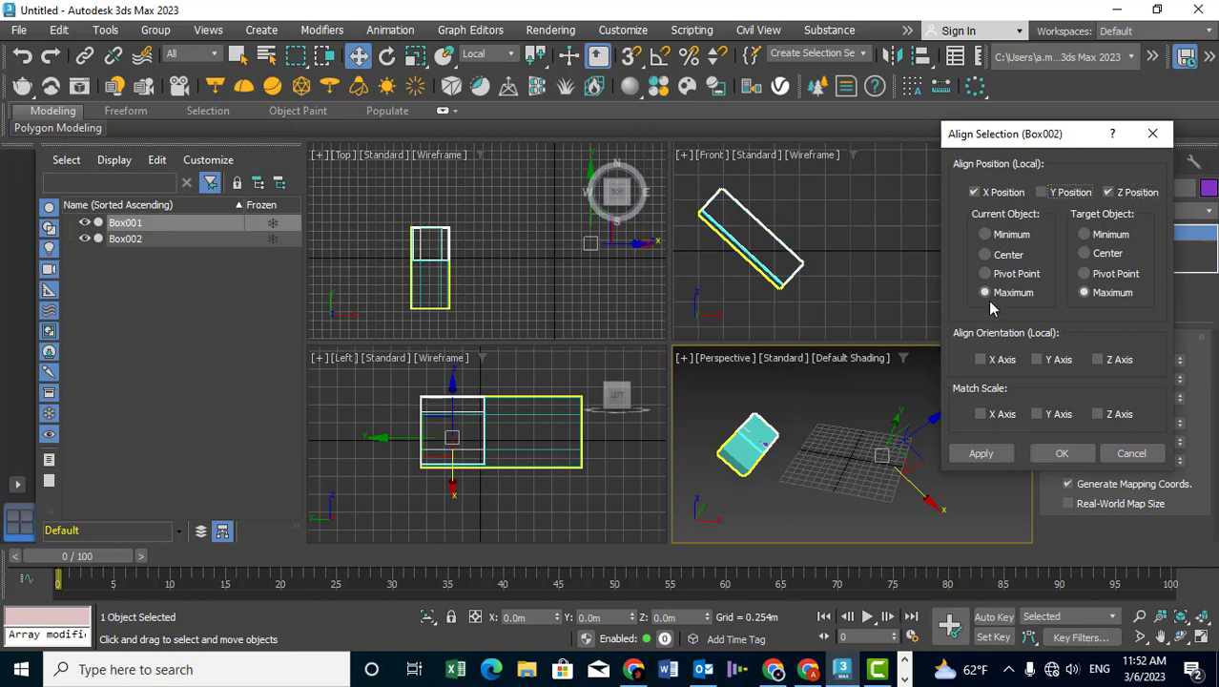
Set Current and Target Object to Maximum and apply the alignment
{"action": "left_click", "coordinate": [989, 258]}
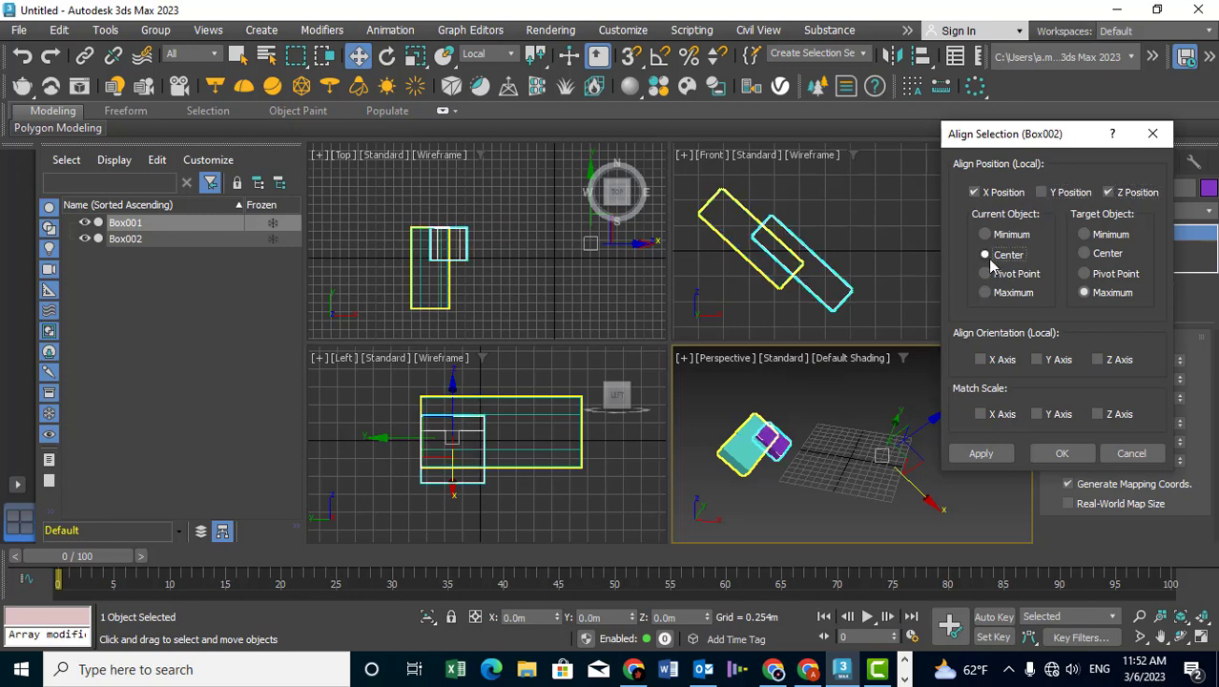
{"action": "left_click", "coordinate": [1085, 256]}
{"action": "left_click", "coordinate": [1097, 236]}
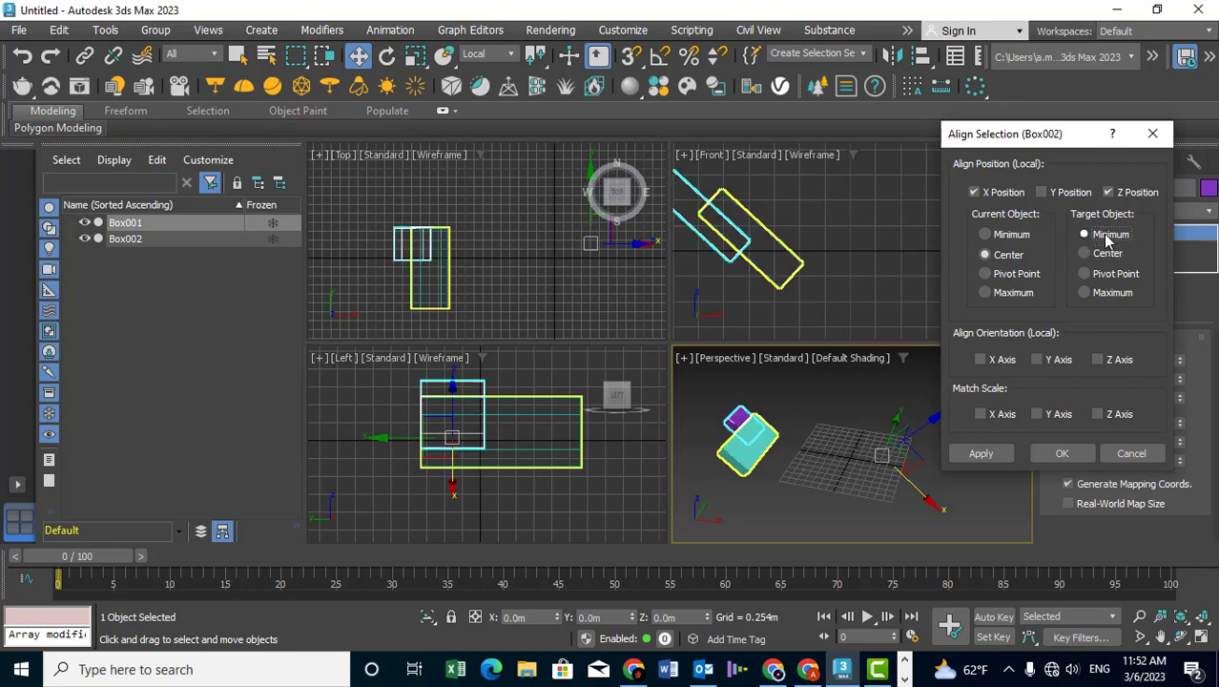
{"action": "left_click", "coordinate": [1106, 275]}
{"action": "left_click", "coordinate": [1107, 294]}
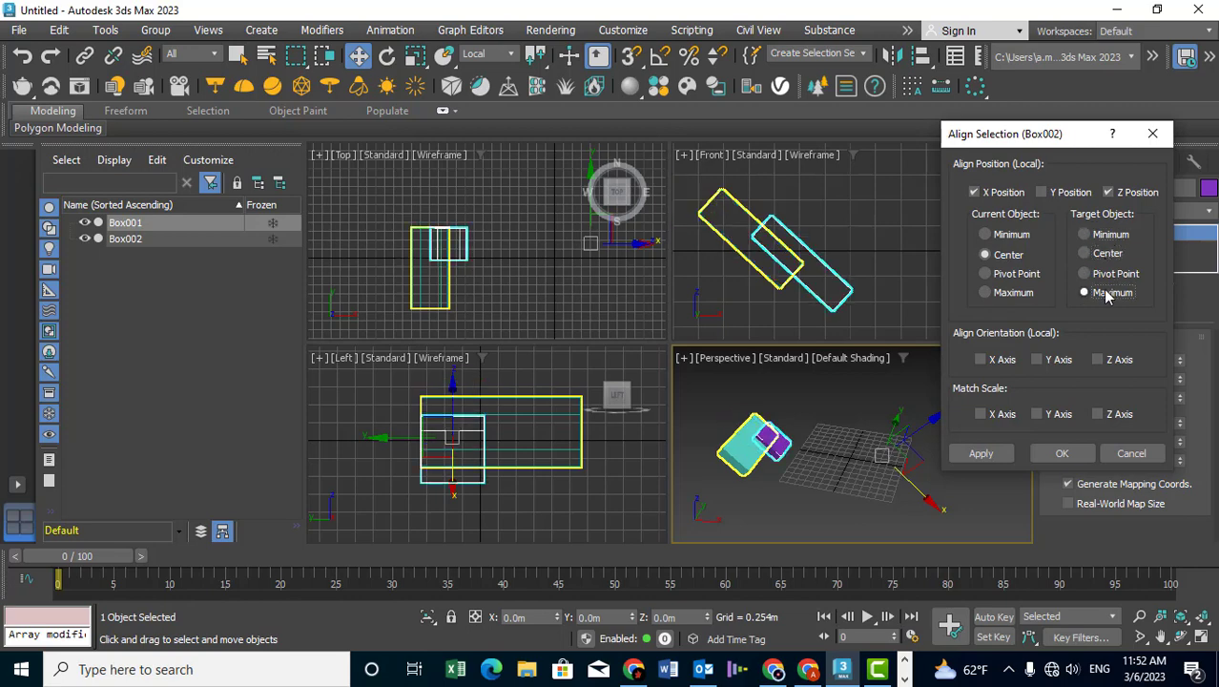
{"action": "left_click", "coordinate": [986, 294]}
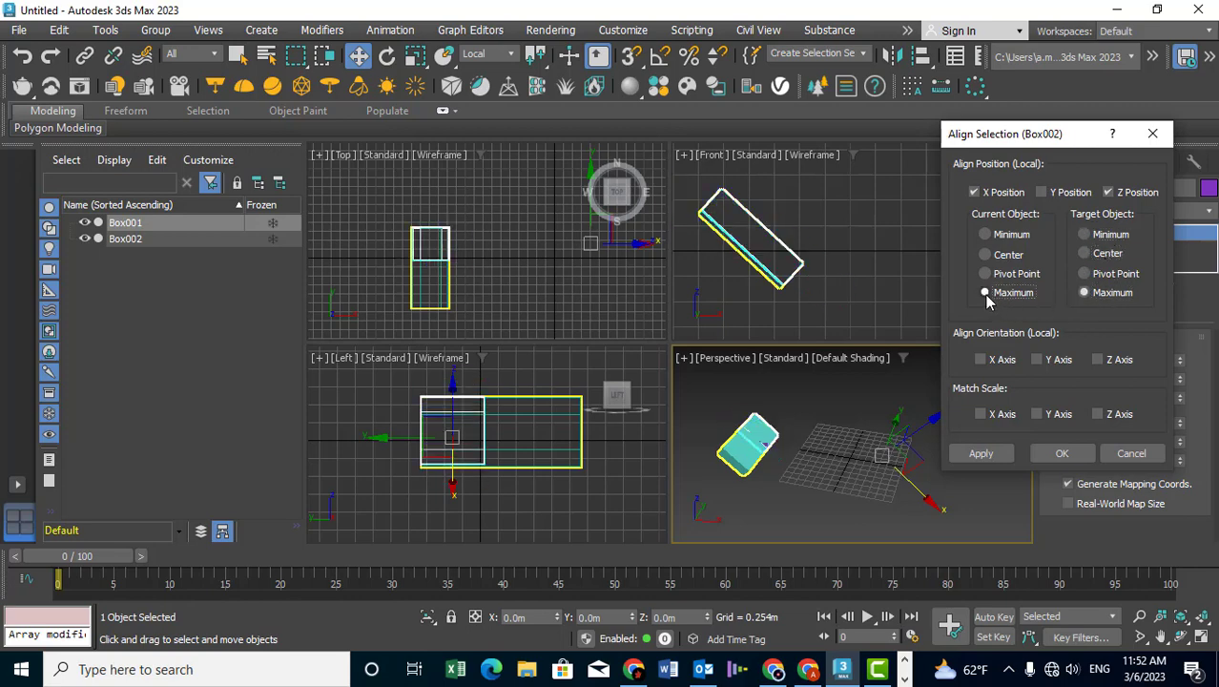
{"action": "left_click", "coordinate": [1061, 454]}
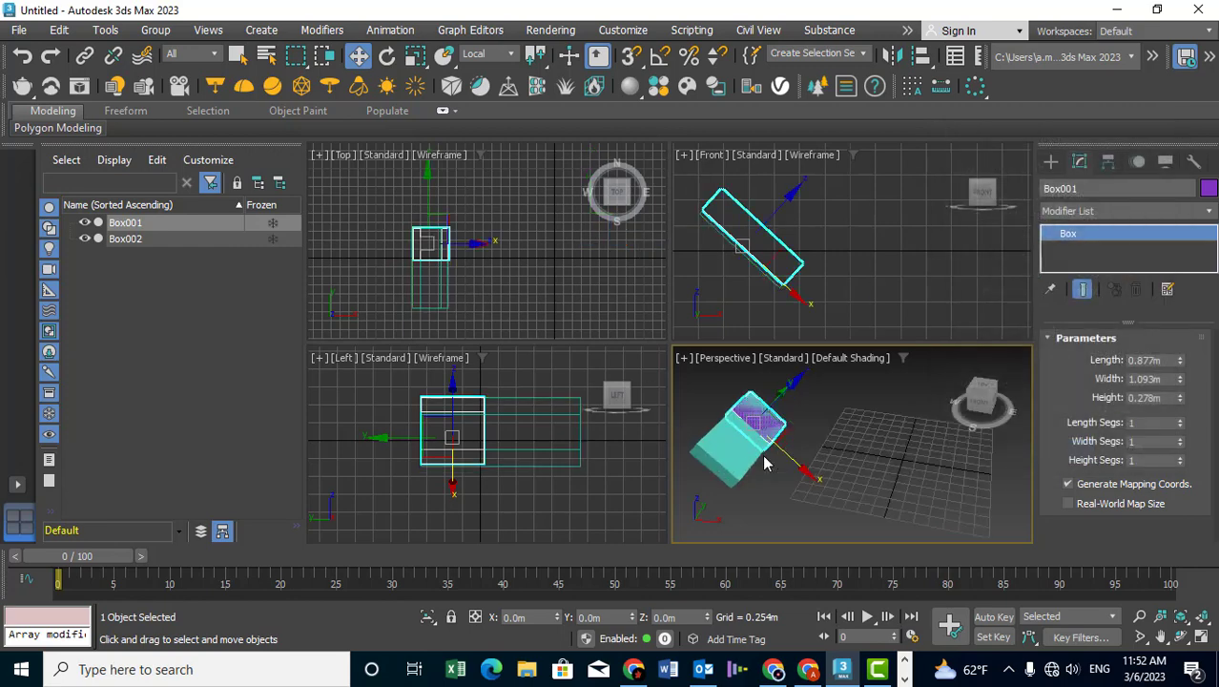
Slide purple Box001 along Y until it sits flush against the end of tilted Box002
{"action": "scroll", "coordinate": [765, 462], "scroll_direction": "up", "scroll_amount": 2}
{"action": "scroll", "coordinate": [680, 477], "scroll_direction": "up", "scroll_amount": 2}
{"action": "scroll", "coordinate": [705, 435], "scroll_direction": "up", "scroll_amount": 2}
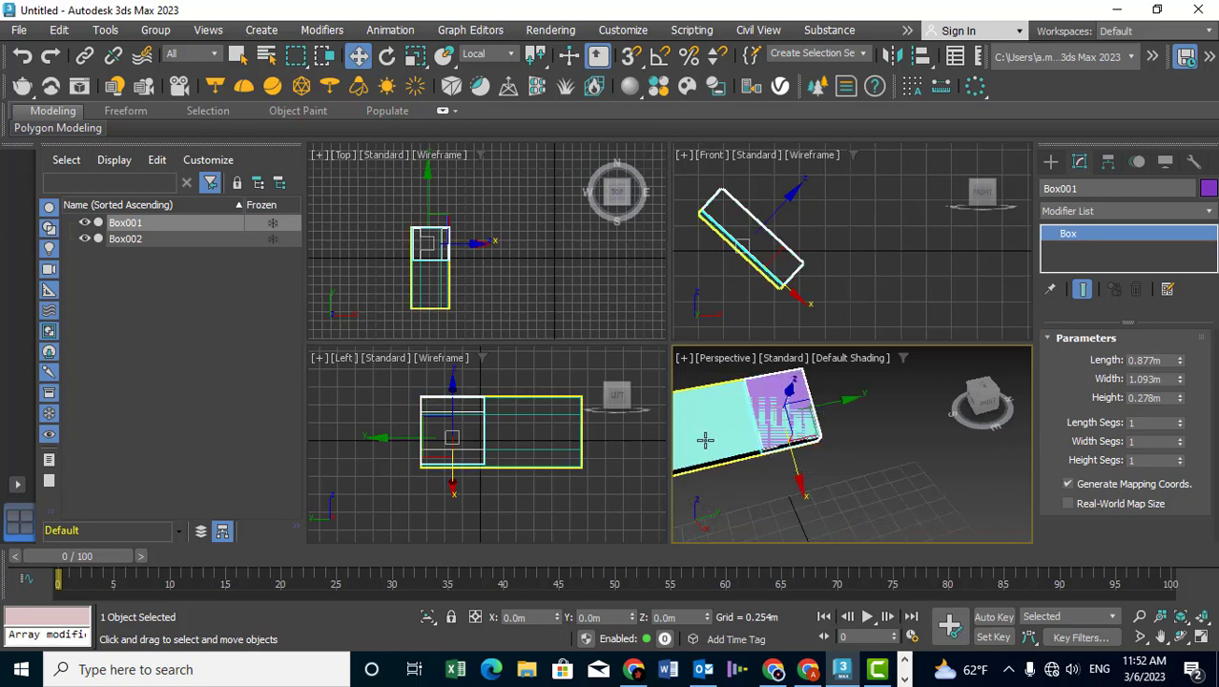
{"action": "scroll", "coordinate": [758, 449], "scroll_direction": "up", "scroll_amount": 2}
{"action": "scroll", "coordinate": [758, 448], "scroll_direction": "down", "scroll_amount": 2}
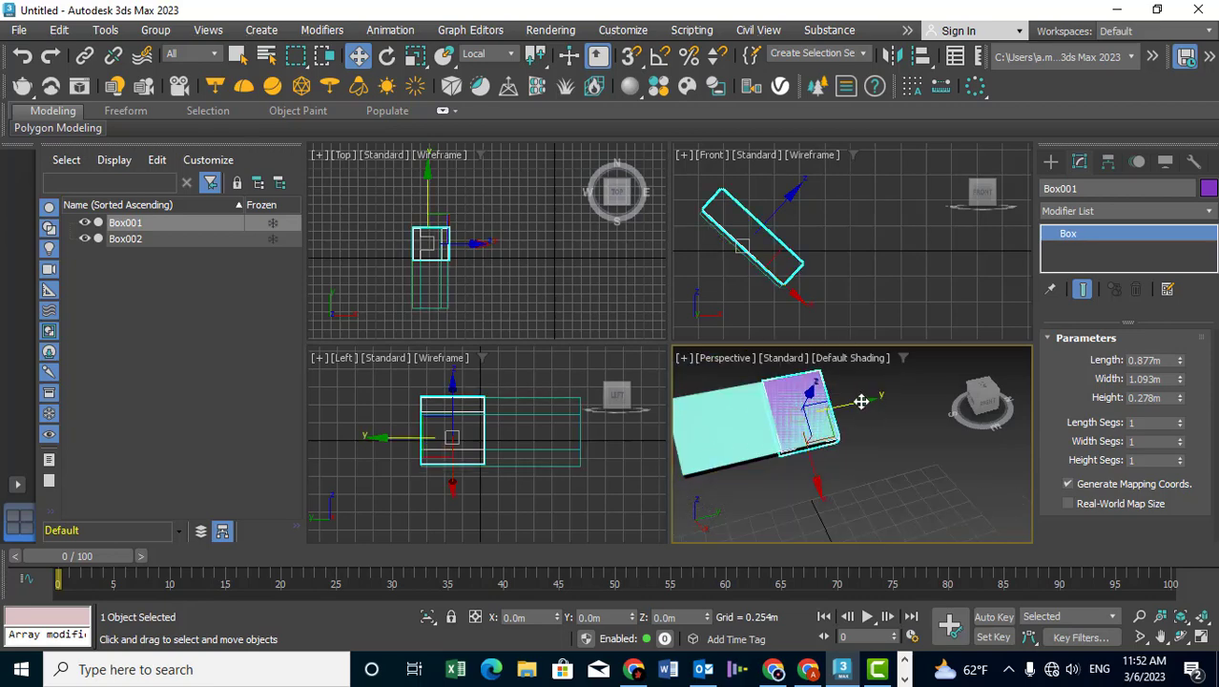
{"action": "mouse_move", "coordinate": [859, 400]}
{"action": "left_mouse_down"}
{"action": "mouse_move", "coordinate": [923, 394]}
{"action": "mouse_move", "coordinate": [792, 432]}
{"action": "mouse_move", "coordinate": [804, 432]}
{"action": "left_mouse_up"}
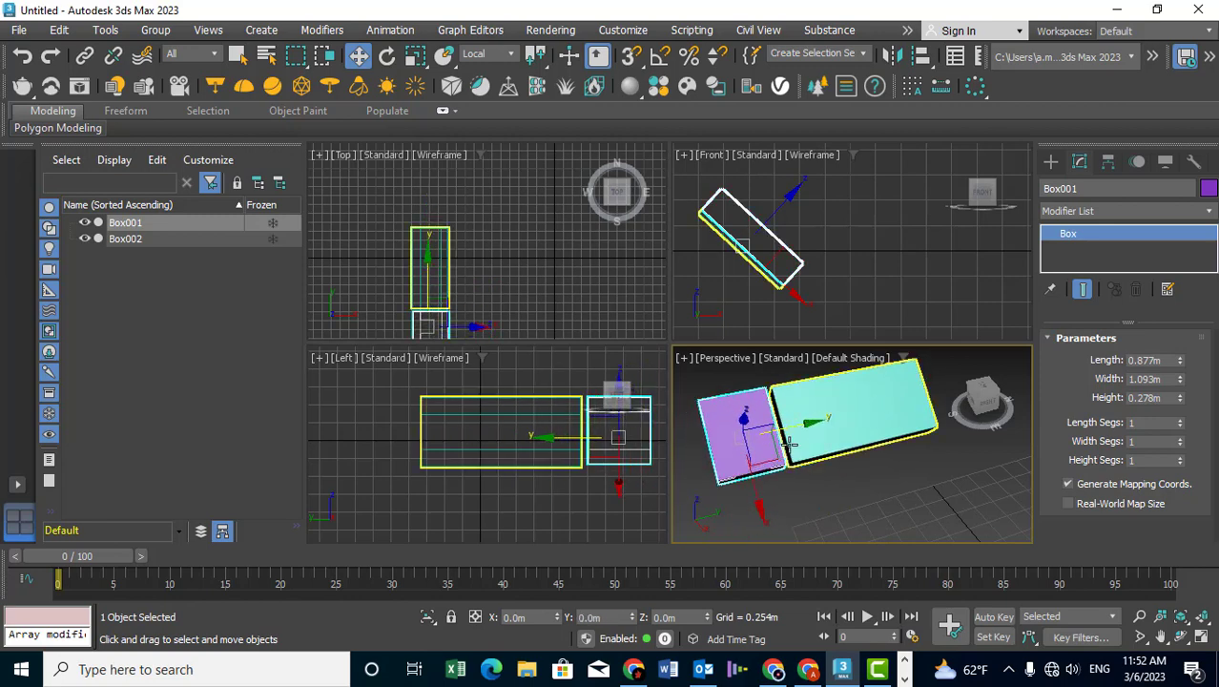
{"action": "mouse_move", "coordinate": [804, 432]}
{"action": "middle_mouse_down", "text": "alt"}
{"action": "mouse_move", "coordinate": [832, 382]}
{"action": "mouse_move", "coordinate": [820, 460]}
{"action": "middle_mouse_up", "text": "alt"}
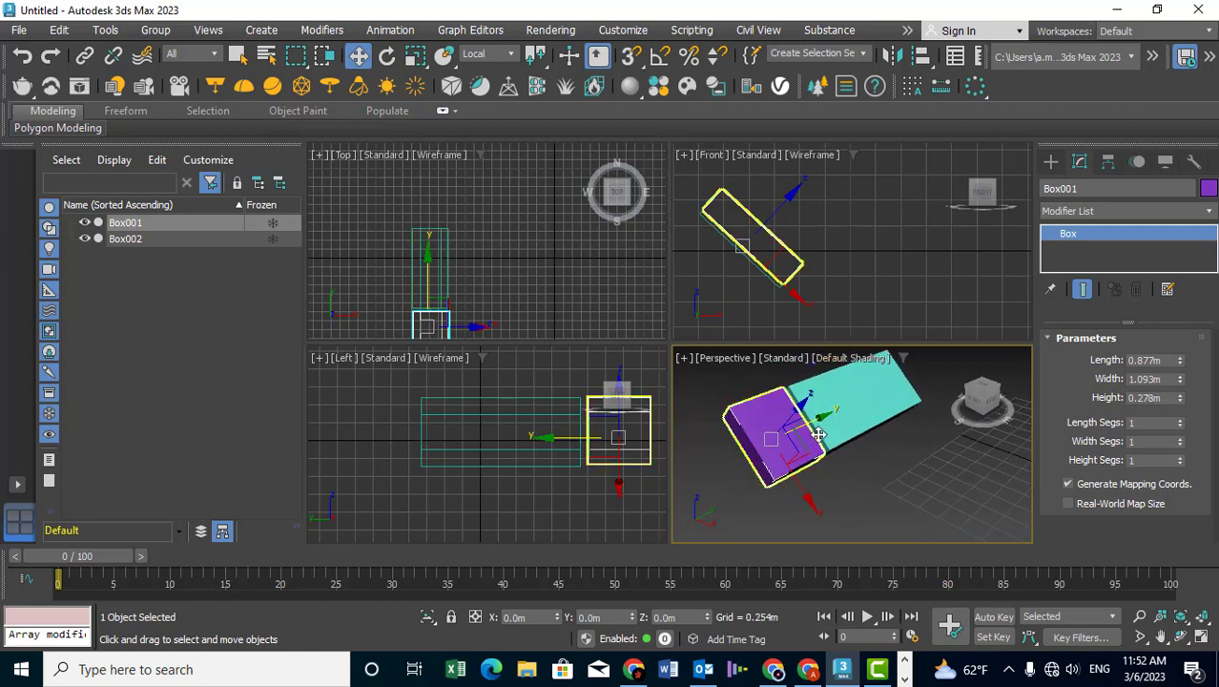
{"action": "left_click", "coordinate": [849, 470]}
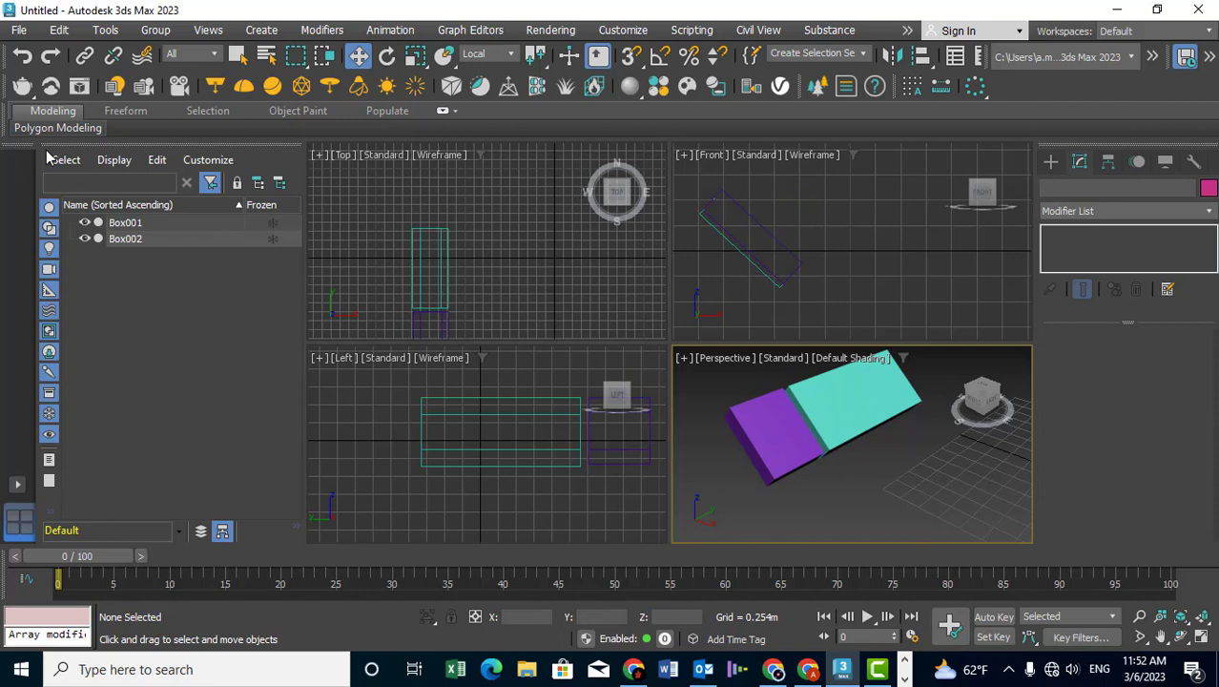
Reset the scene, discarding unsaved changes
{"action": "left_click", "coordinate": [18, 29]}
{"action": "left_click", "coordinate": [37, 81]}
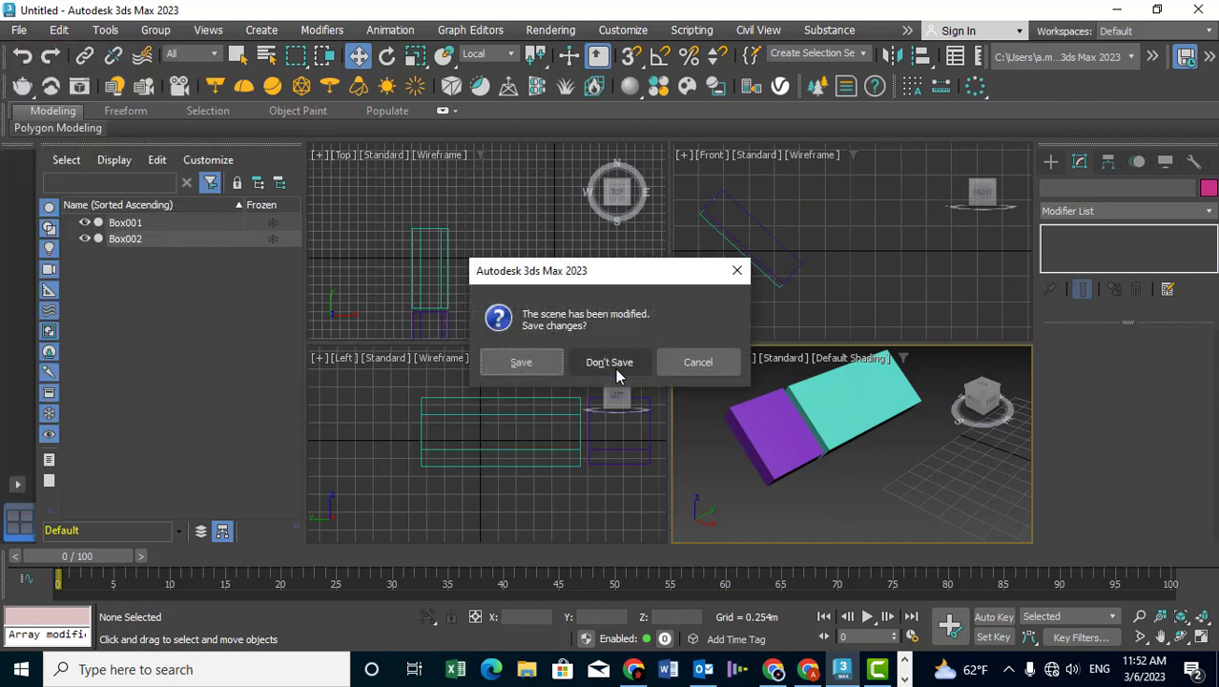
{"action": "left_click", "coordinate": [613, 364]}
{"action": "left_click", "coordinate": [541, 364]}
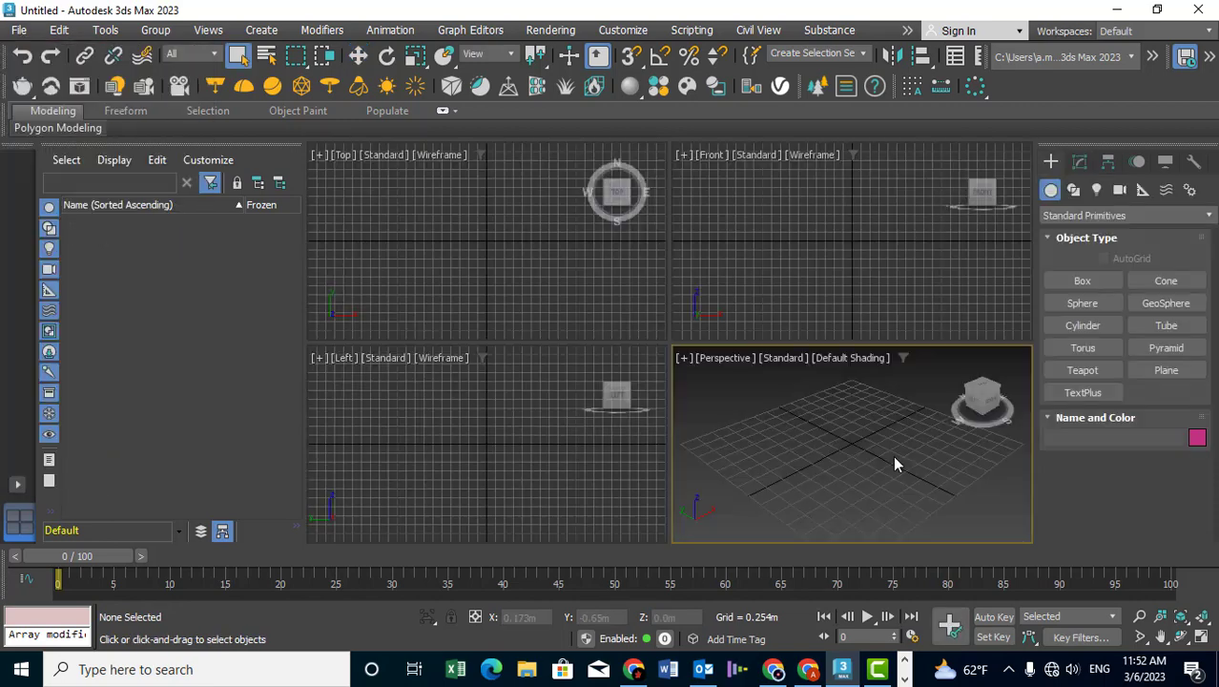
Draw a new box about 1.028m × 1.492m × 0.263m in the Perspective view
{"action": "left_click", "coordinate": [1063, 283]}
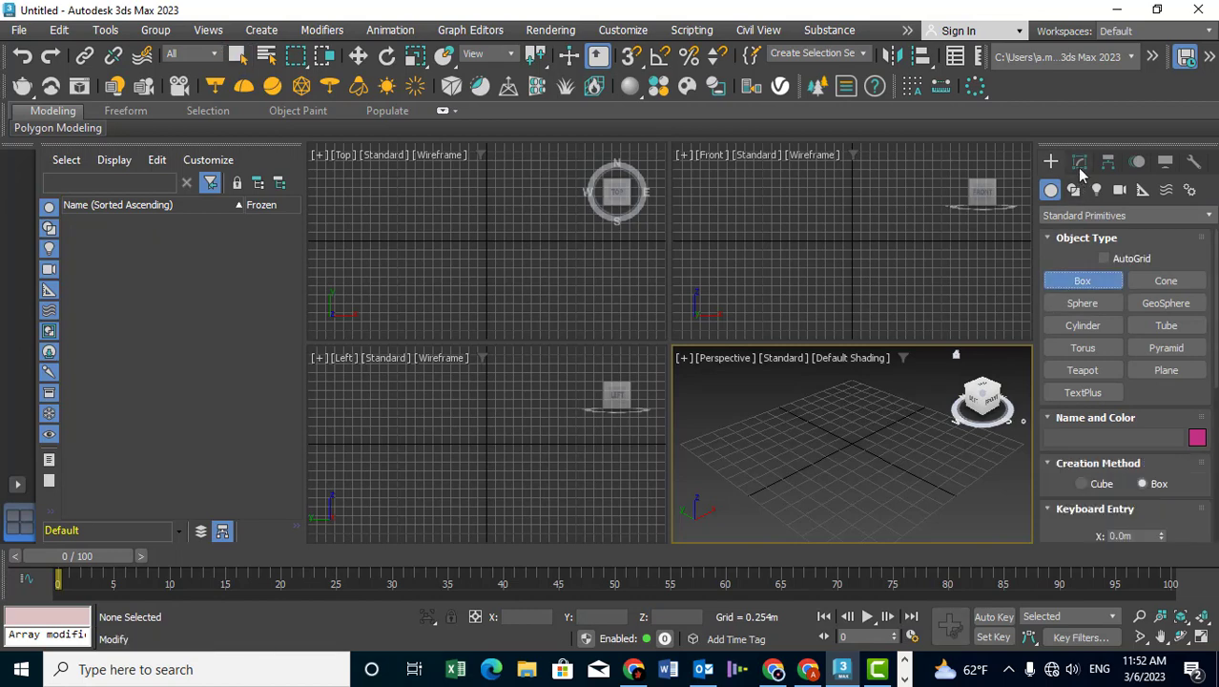
{"action": "left_click_drag", "start_coordinate": [1066, 509], "coordinate": [1062, 412]}
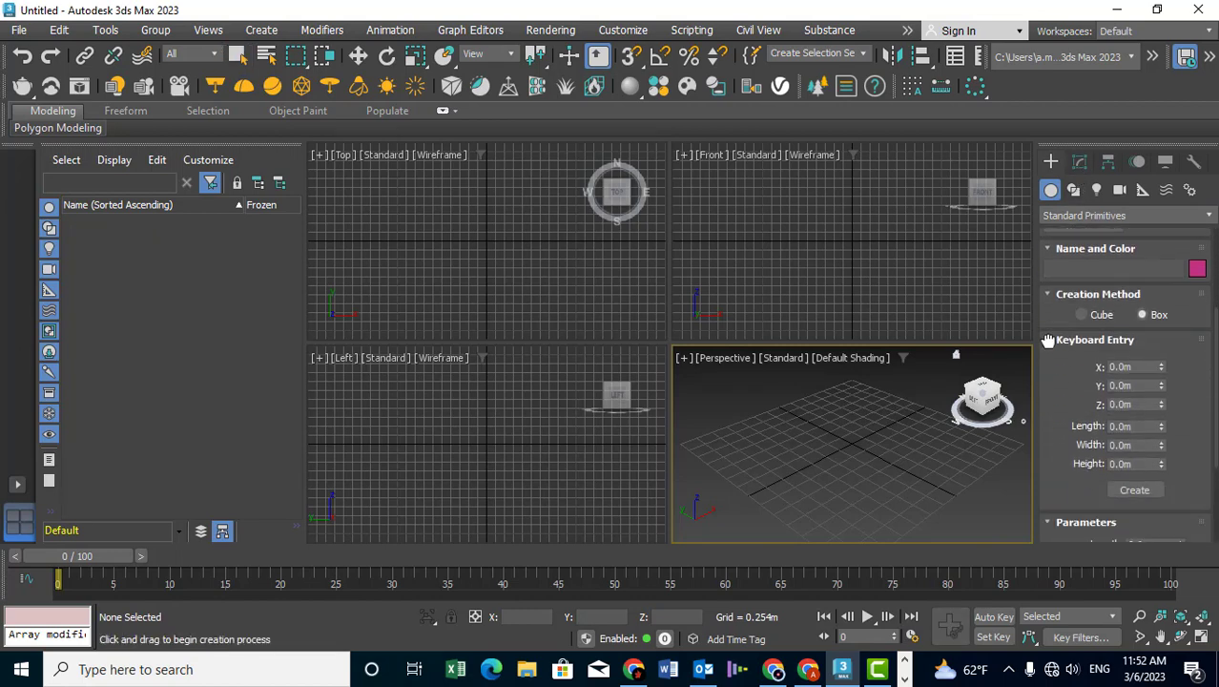
{"action": "left_click", "coordinate": [1062, 409]}
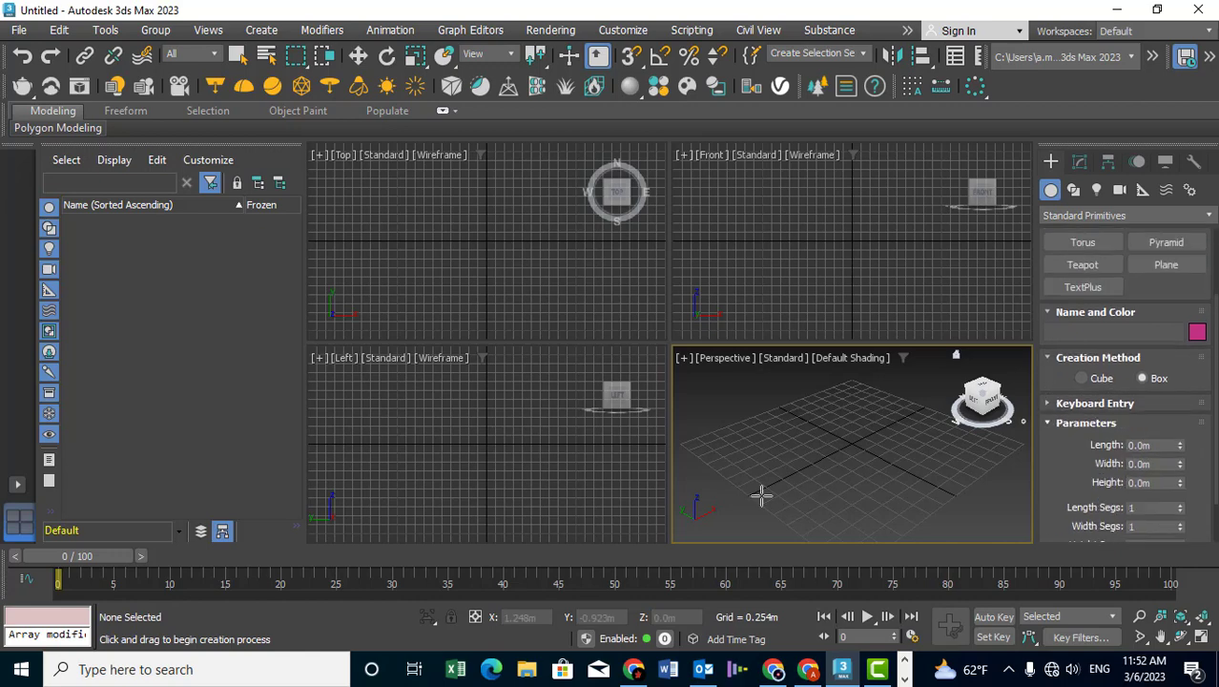
{"action": "left_click_drag", "start_coordinate": [816, 444], "coordinate": [783, 498]}
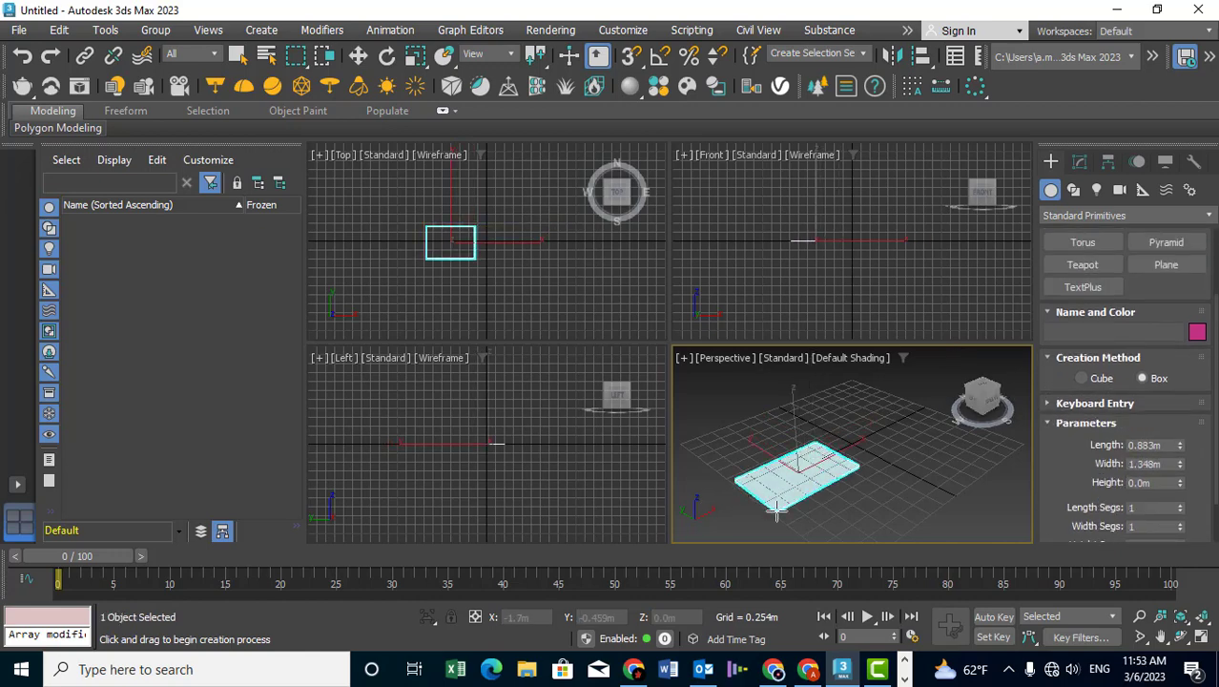
{"action": "left_click", "coordinate": [774, 505]}
{"action": "left_click", "coordinate": [774, 498]}
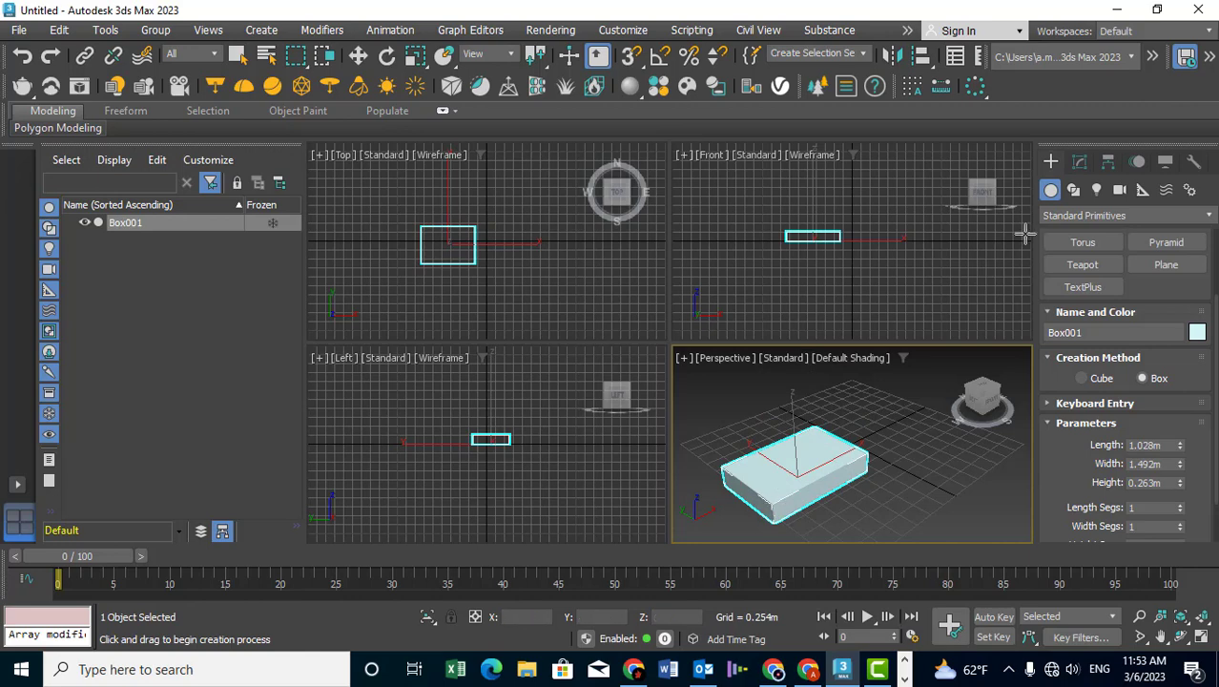
Resize Box001 into a flat top with Length 0.6m and Height 0.05m
{"action": "left_click", "coordinate": [1079, 161]}
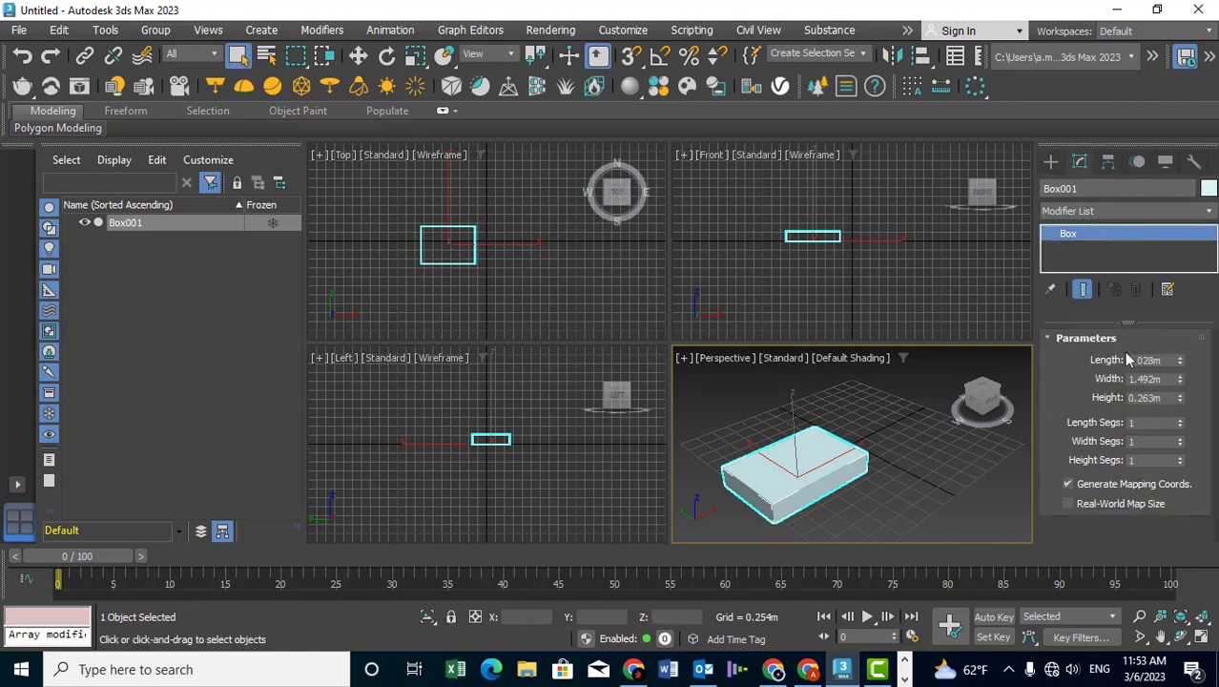
{"action": "double_click", "coordinate": [1168, 361]}
{"action": "type", "text": "0.6"}
{"action": "key", "text": "Tab"}
{"action": "key", "text": "Tab"}
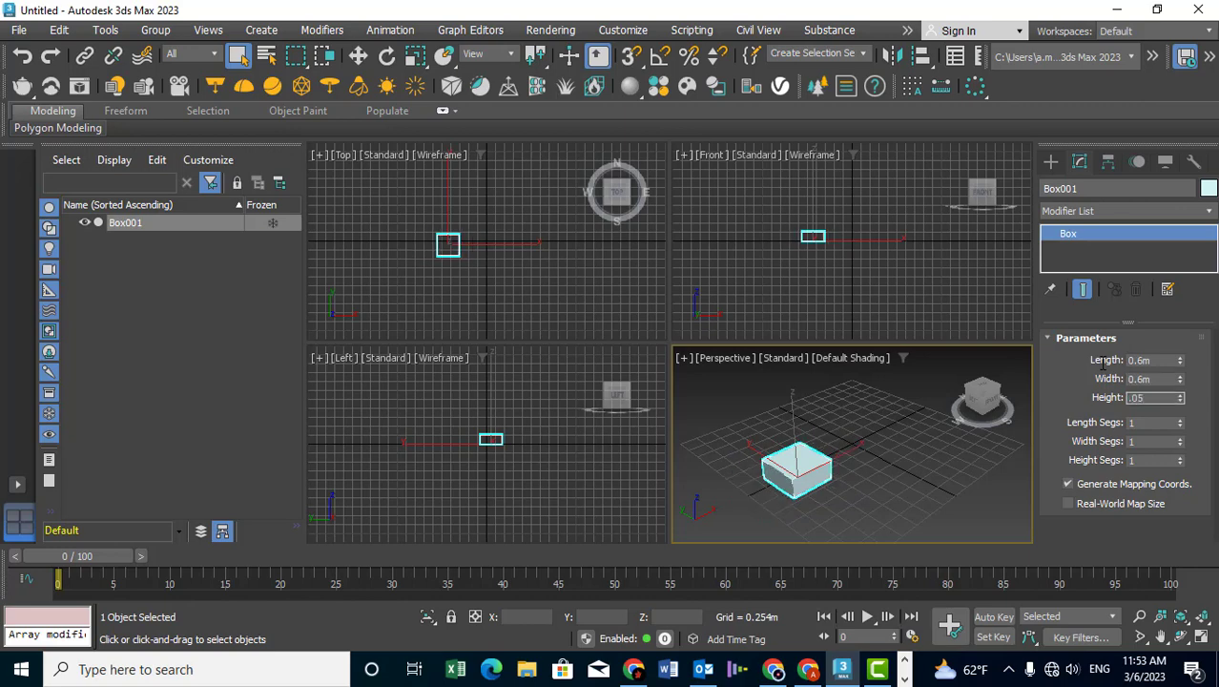
{"action": "key", "text": "Return"}
{"action": "mouse_move", "coordinate": [799, 450]}
{"action": "middle_mouse_down"}
{"action": "mouse_move", "coordinate": [825, 465]}
{"action": "mouse_move", "coordinate": [840, 424]}
{"action": "middle_mouse_up"}
{"action": "scroll", "coordinate": [447, 256], "scroll_direction": "up", "scroll_amount": 3}
{"action": "scroll", "coordinate": [447, 255], "scroll_direction": "up", "scroll_amount": 2}
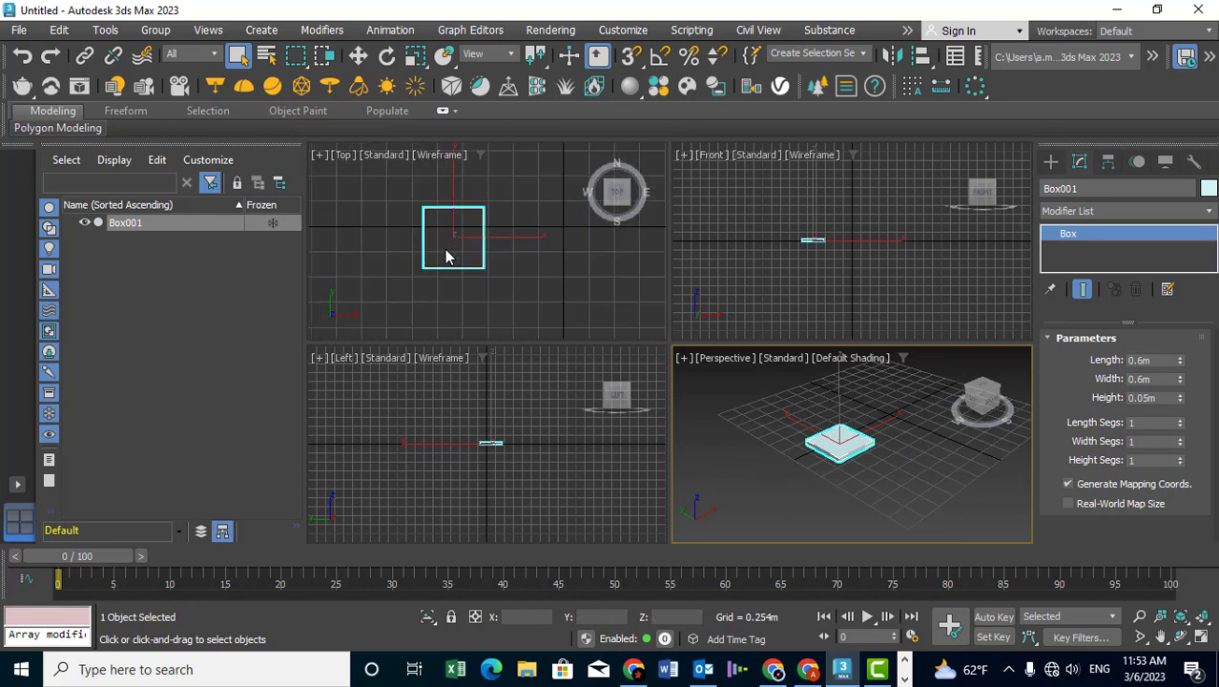
{"action": "scroll", "coordinate": [447, 255], "scroll_direction": "up", "scroll_amount": 2}
Draw a small new box beside the flat top, extending its height downward
{"action": "left_click", "coordinate": [1050, 162]}
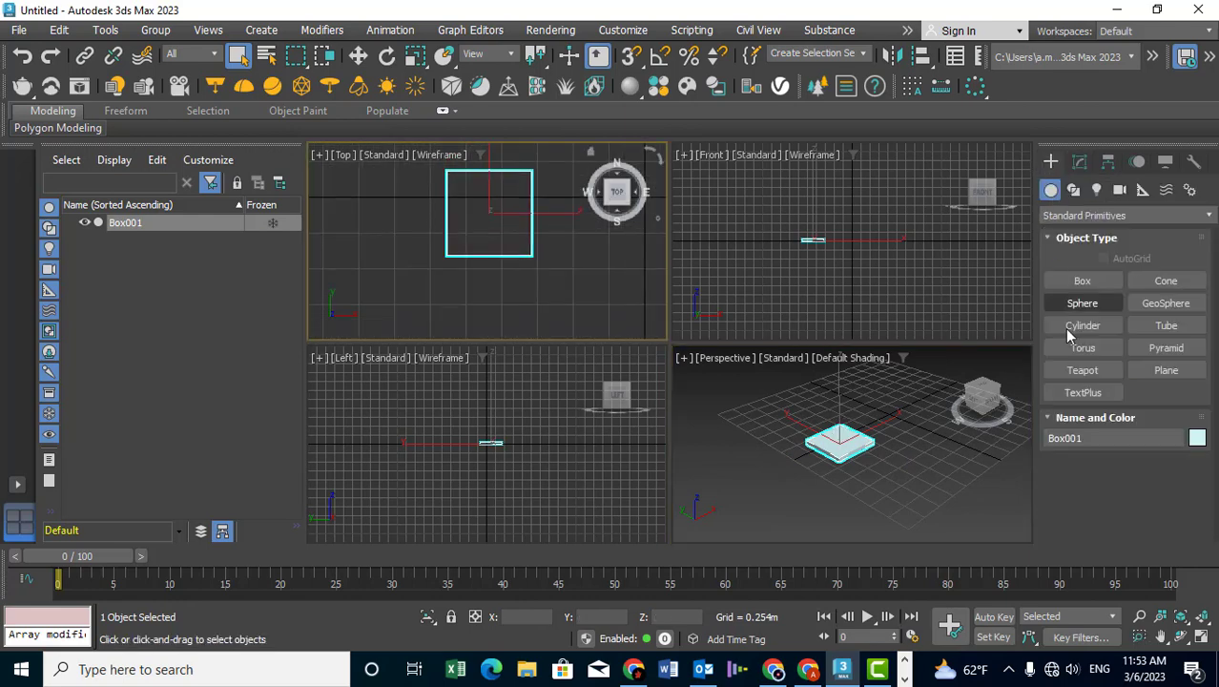
{"action": "left_click", "coordinate": [1081, 280]}
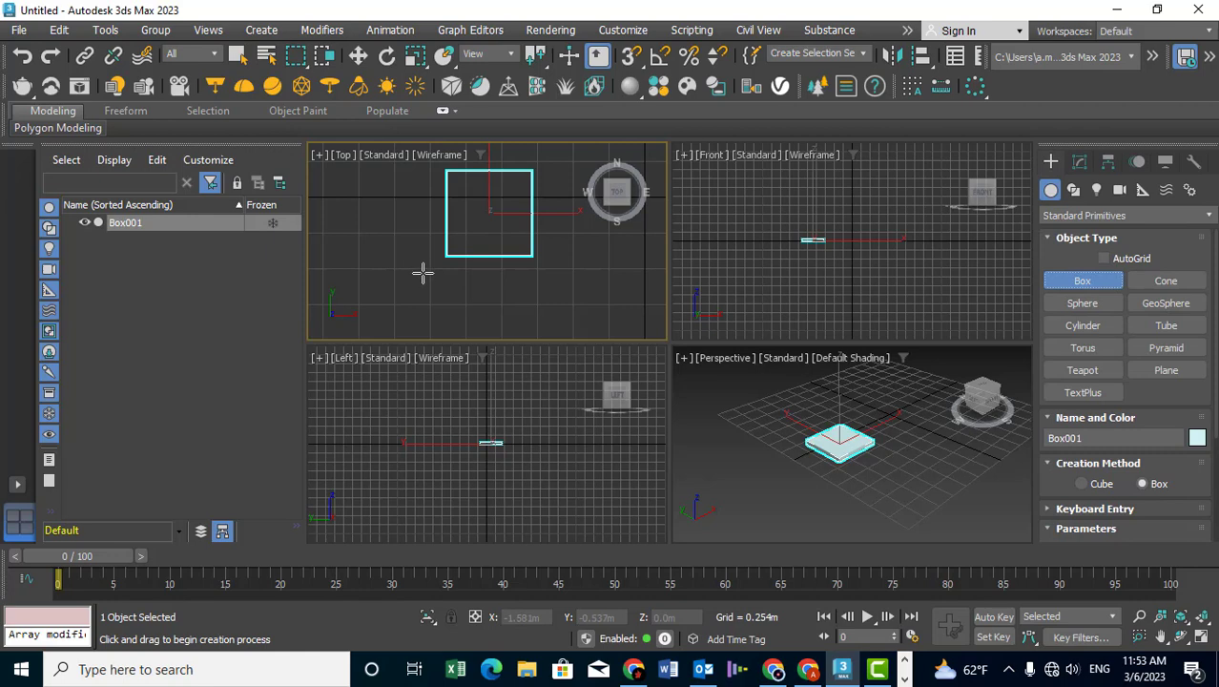
{"action": "left_click_drag", "start_coordinate": [422, 274], "coordinate": [405, 300]}
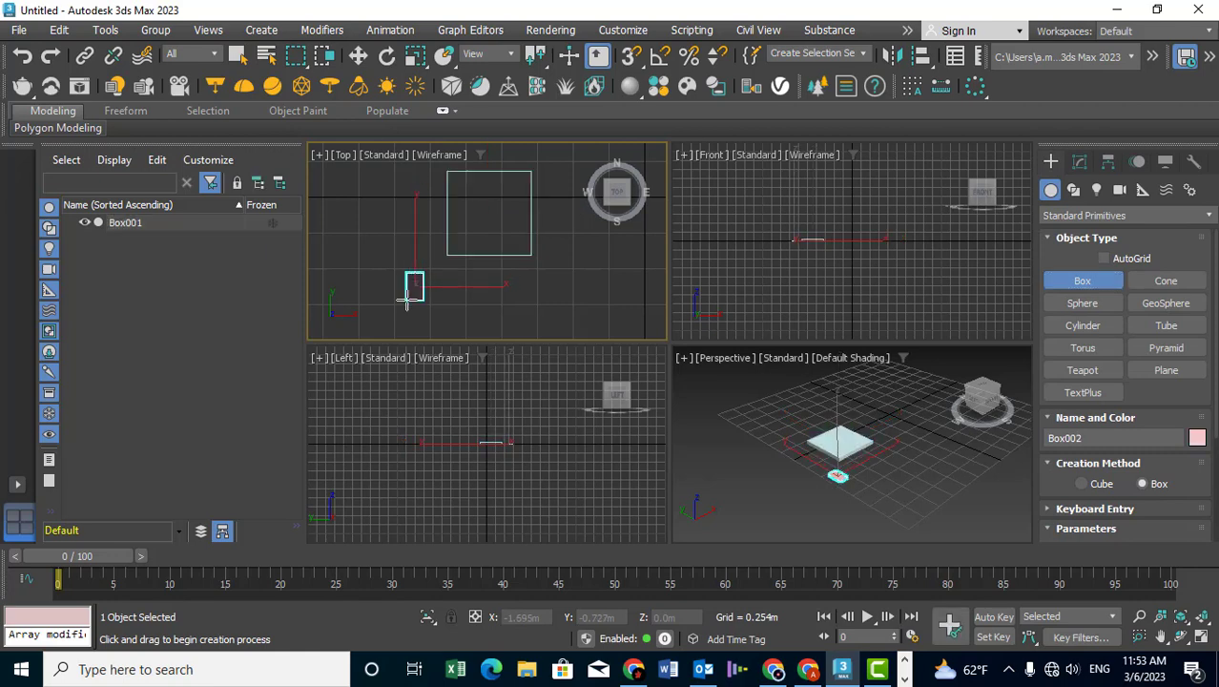
{"action": "left_click", "coordinate": [412, 431]}
Set Box002's Length and Width to 0.07m each, making a thin leg
{"action": "left_click", "coordinate": [1080, 161]}
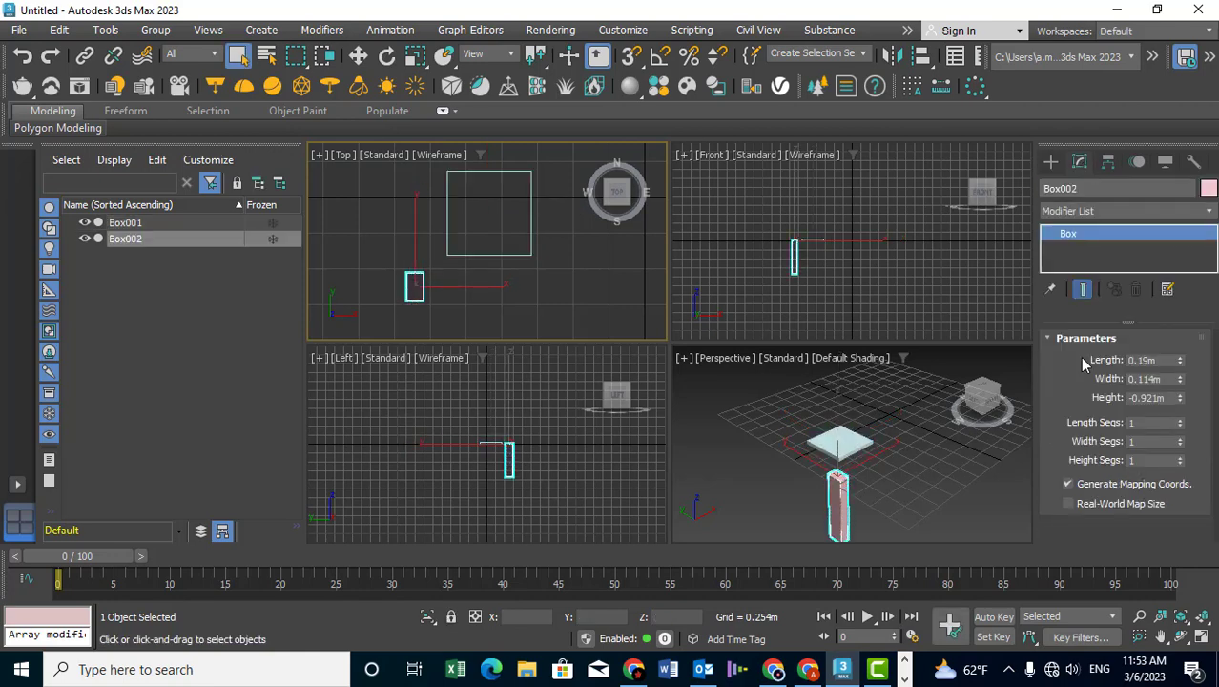
{"action": "left_click", "coordinate": [1161, 360]}
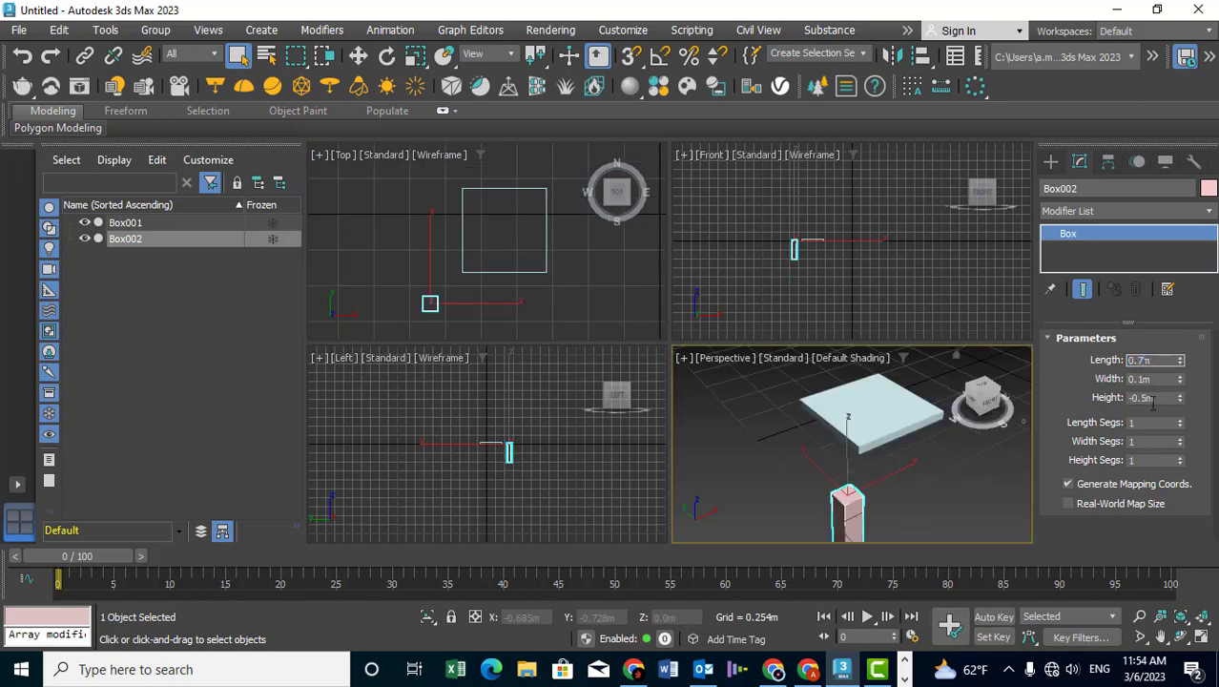
{"action": "left_click", "coordinate": [1140, 378]}
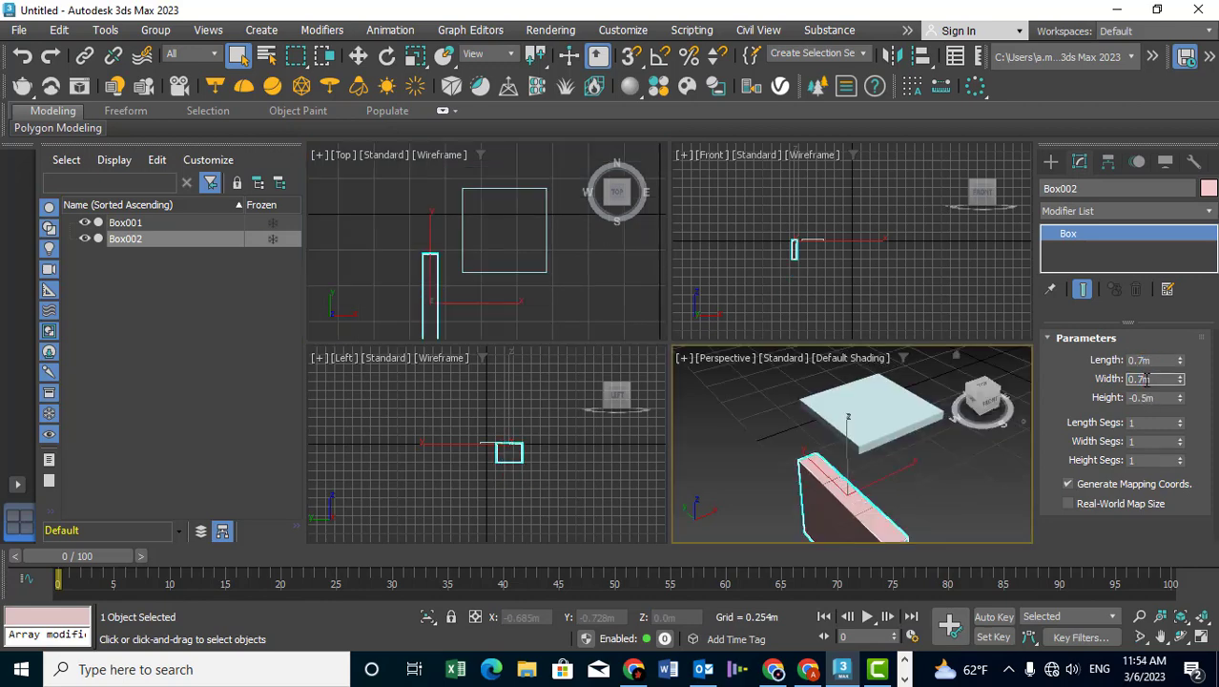
{"action": "left_click", "coordinate": [1139, 361]}
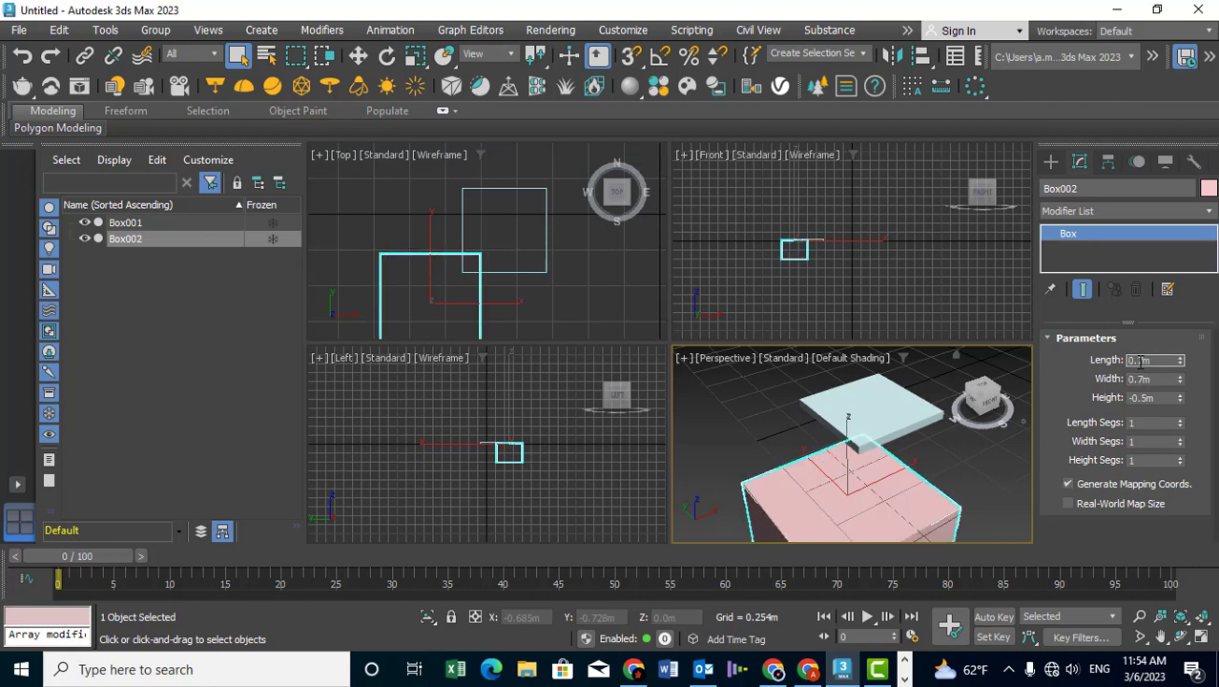
{"action": "type", "text": "0.07"}
{"action": "left_click", "coordinate": [1140, 379]}
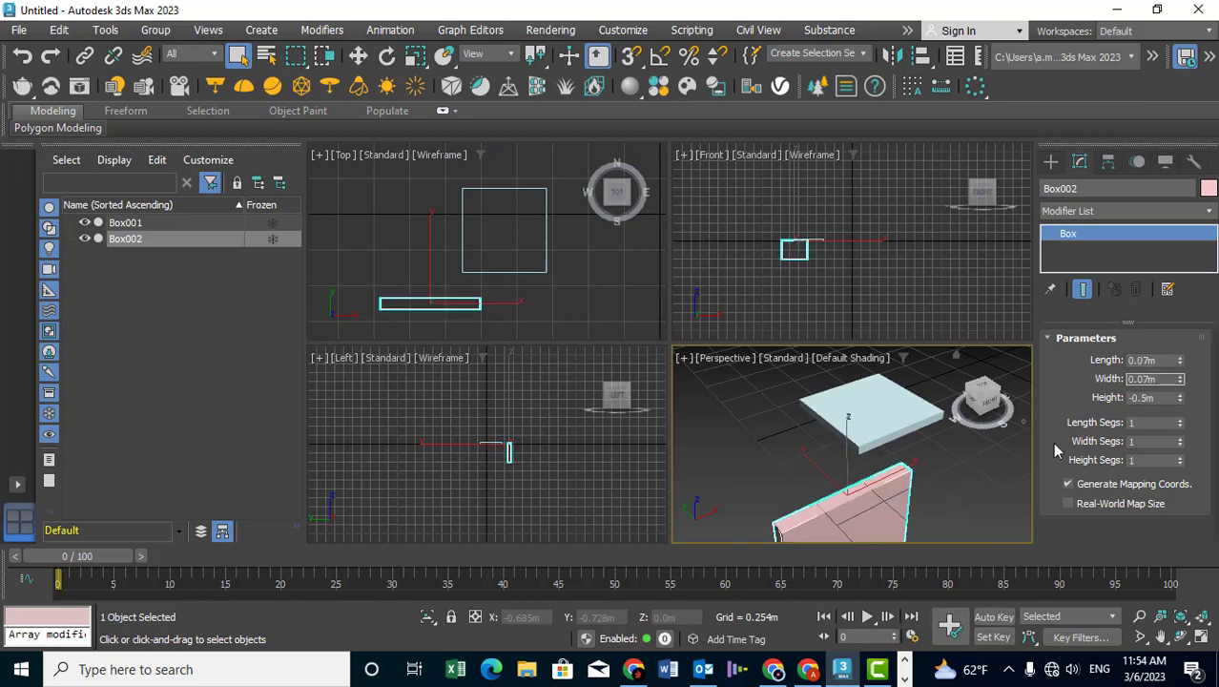
{"action": "key", "text": "Return"}
{"action": "middle_click_drag", "start_coordinate": [939, 462], "coordinate": [921, 438]}
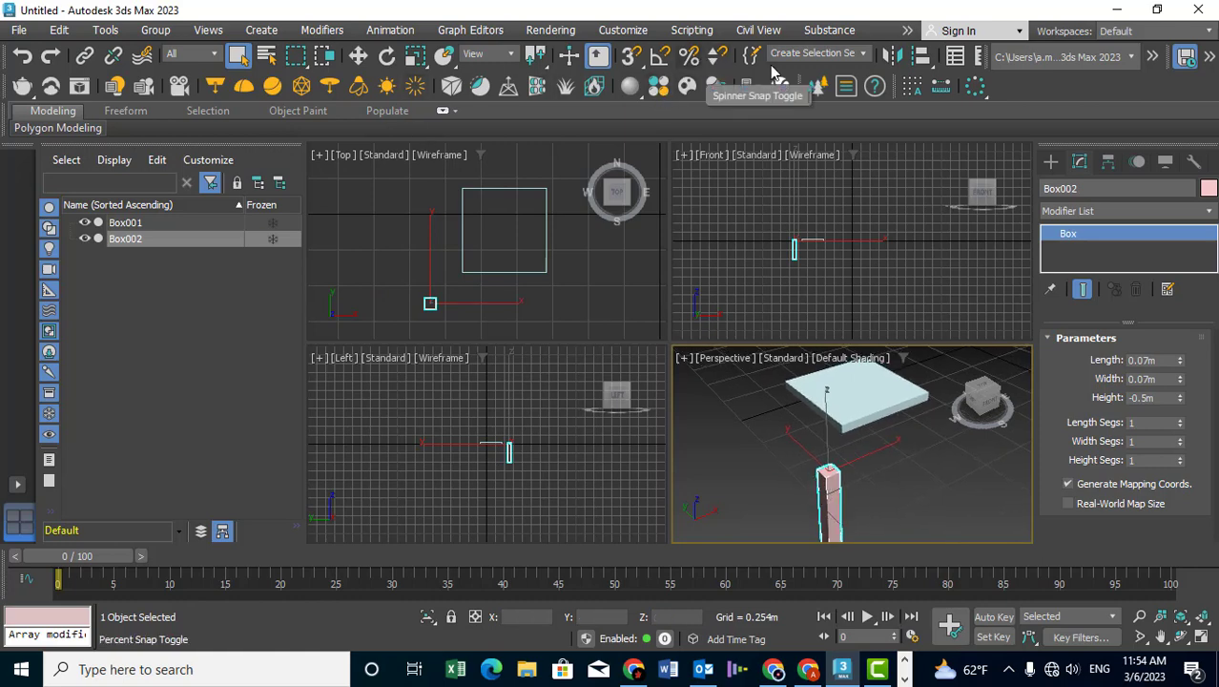
Align leg Box002 to Box001 on X and Y Position, Minimum to Minimum
{"action": "left_click", "coordinate": [925, 57]}
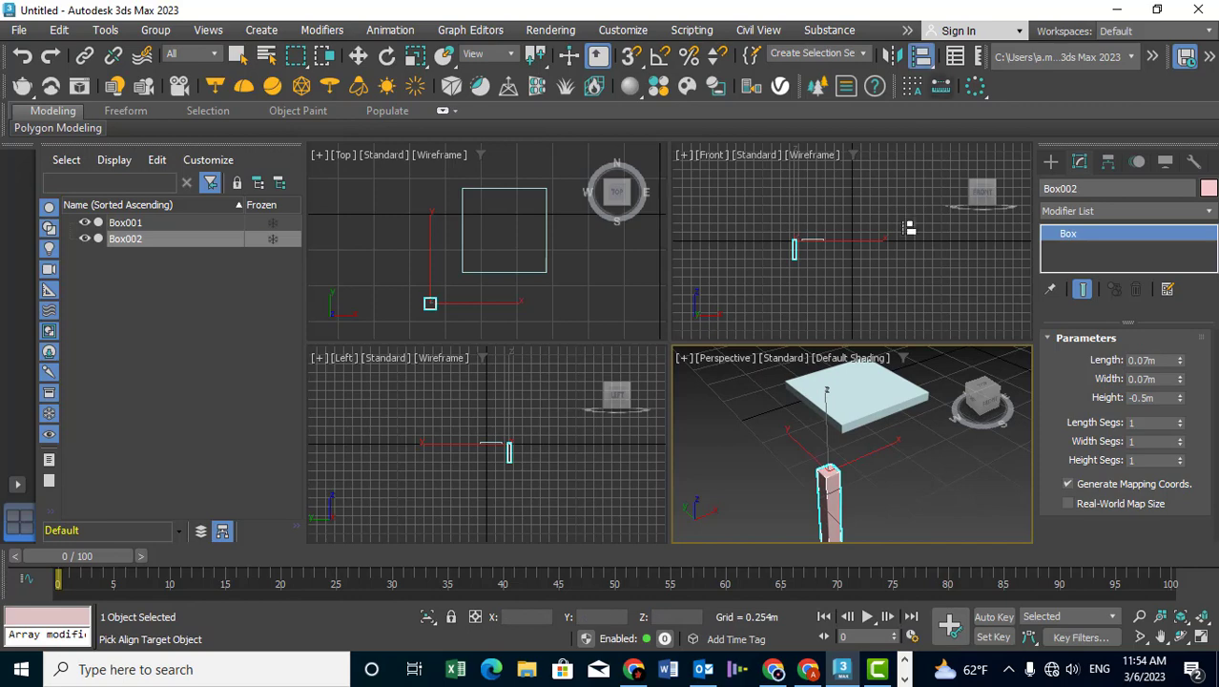
{"action": "left_click", "coordinate": [874, 407]}
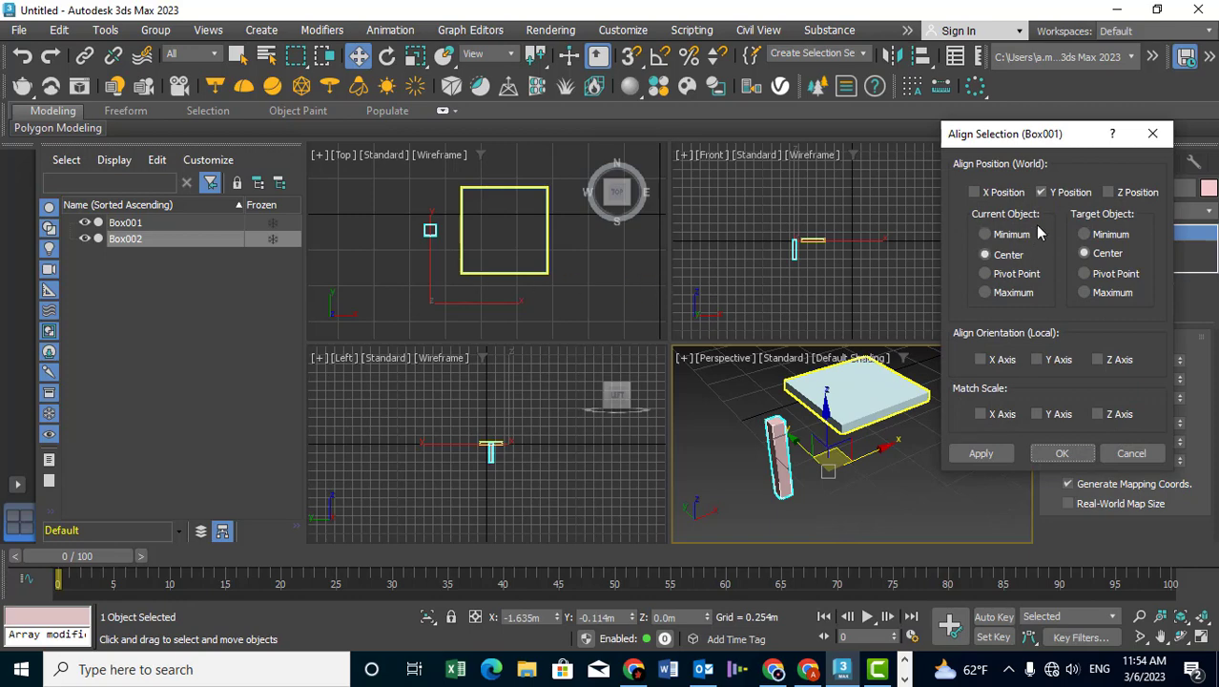
{"action": "left_click", "coordinate": [975, 191]}
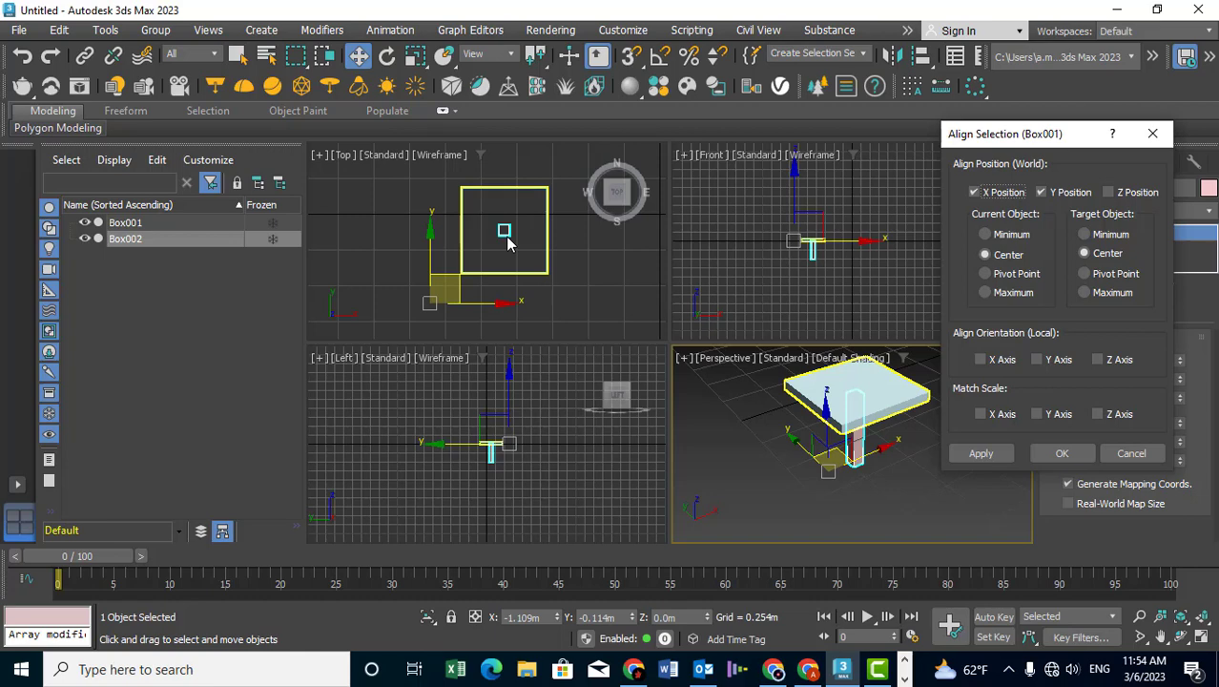
{"action": "left_click", "coordinate": [1113, 193]}
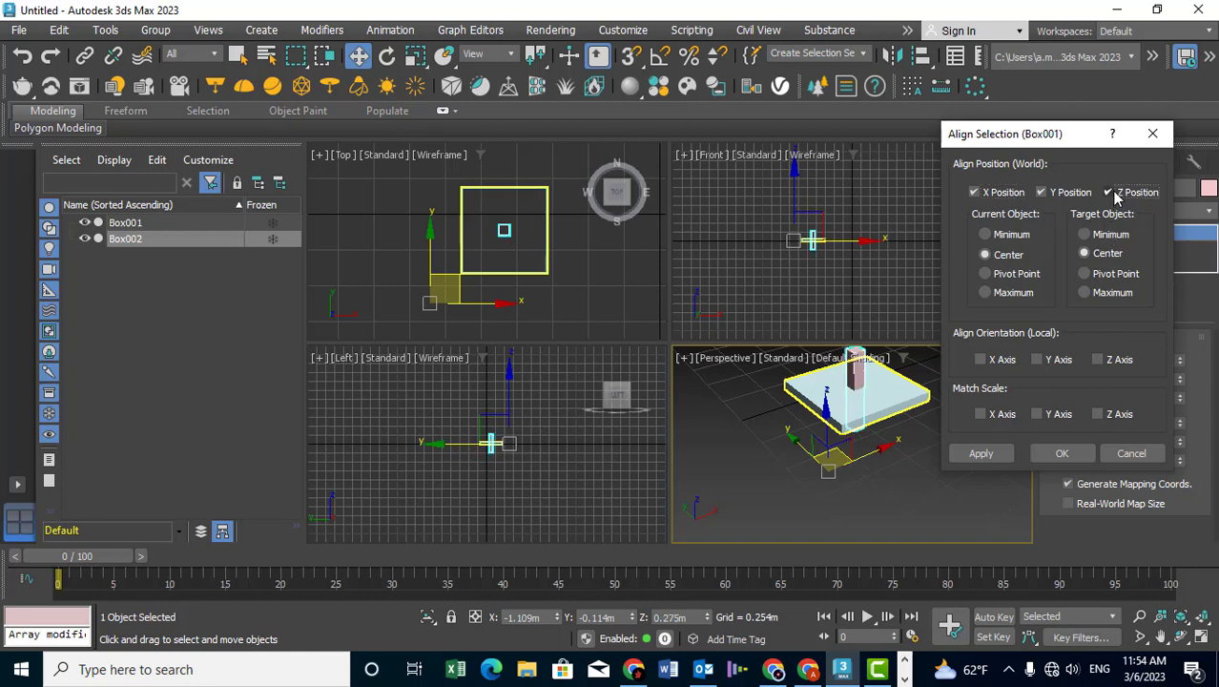
{"action": "left_click", "coordinate": [1112, 193]}
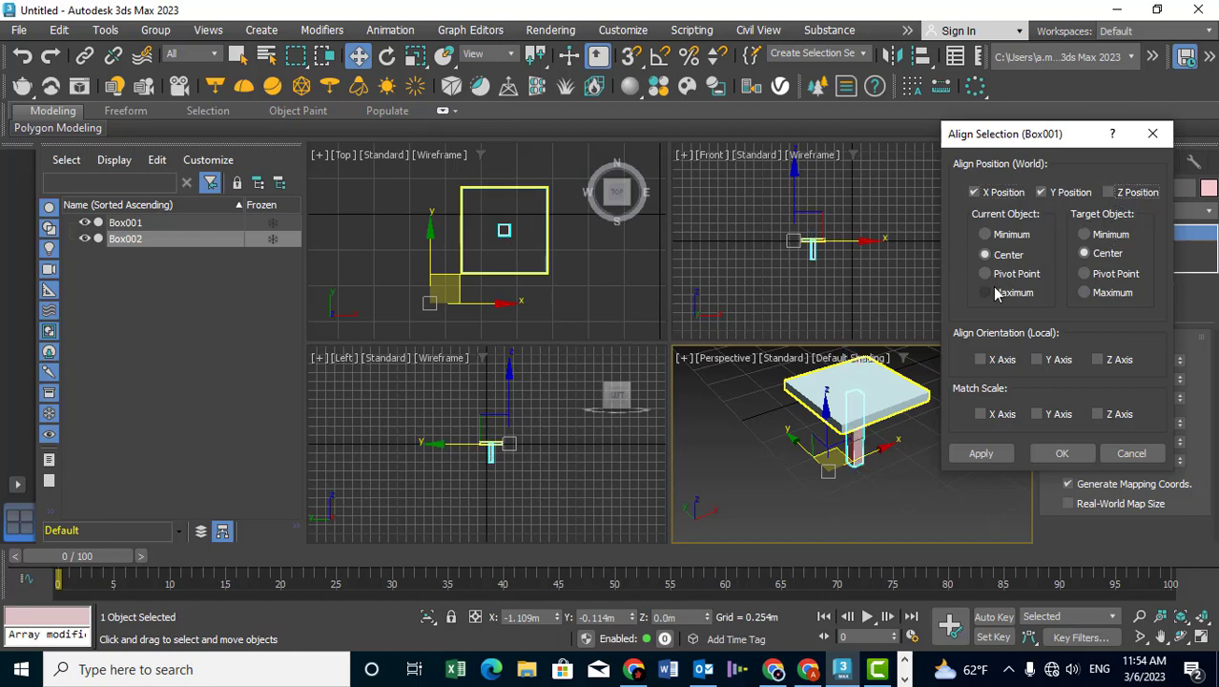
{"action": "left_click", "coordinate": [985, 234]}
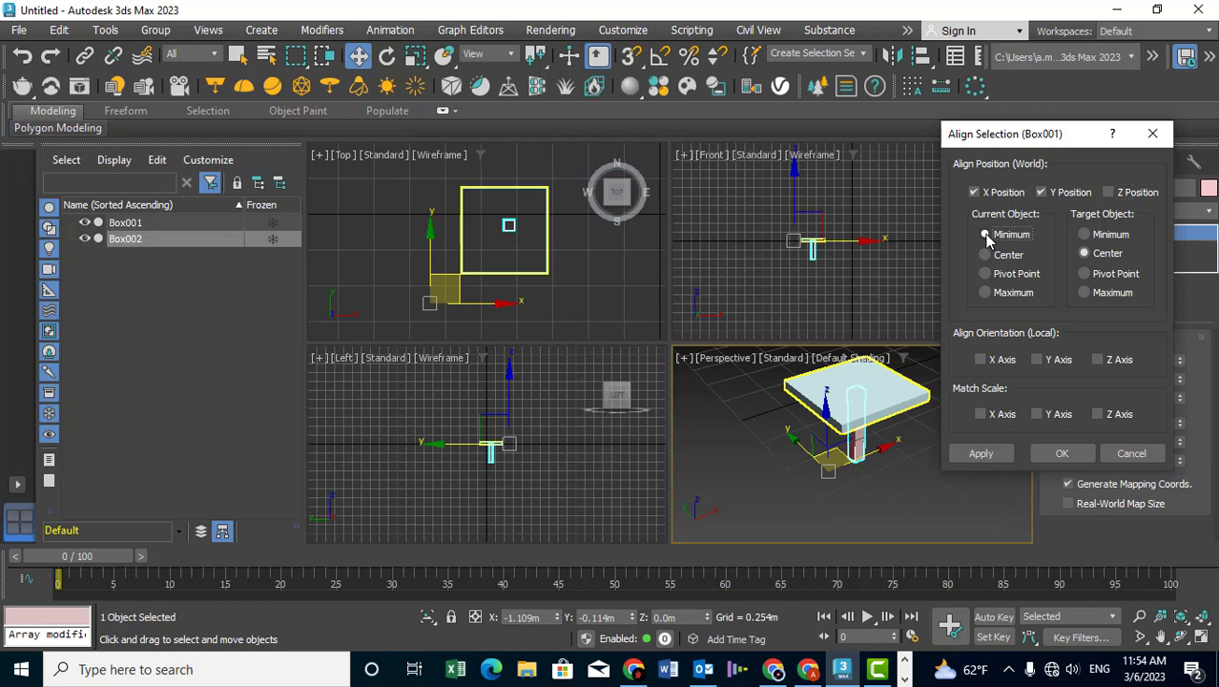
{"action": "left_click", "coordinate": [1085, 234]}
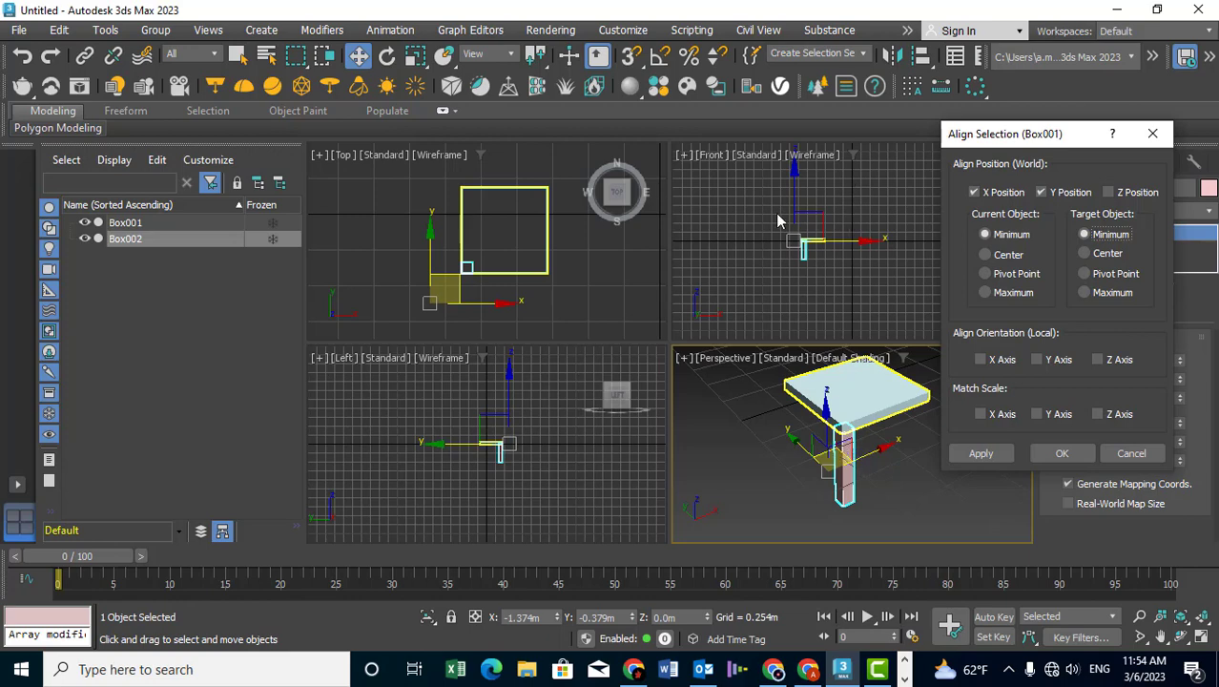
{"action": "left_click", "coordinate": [1125, 194]}
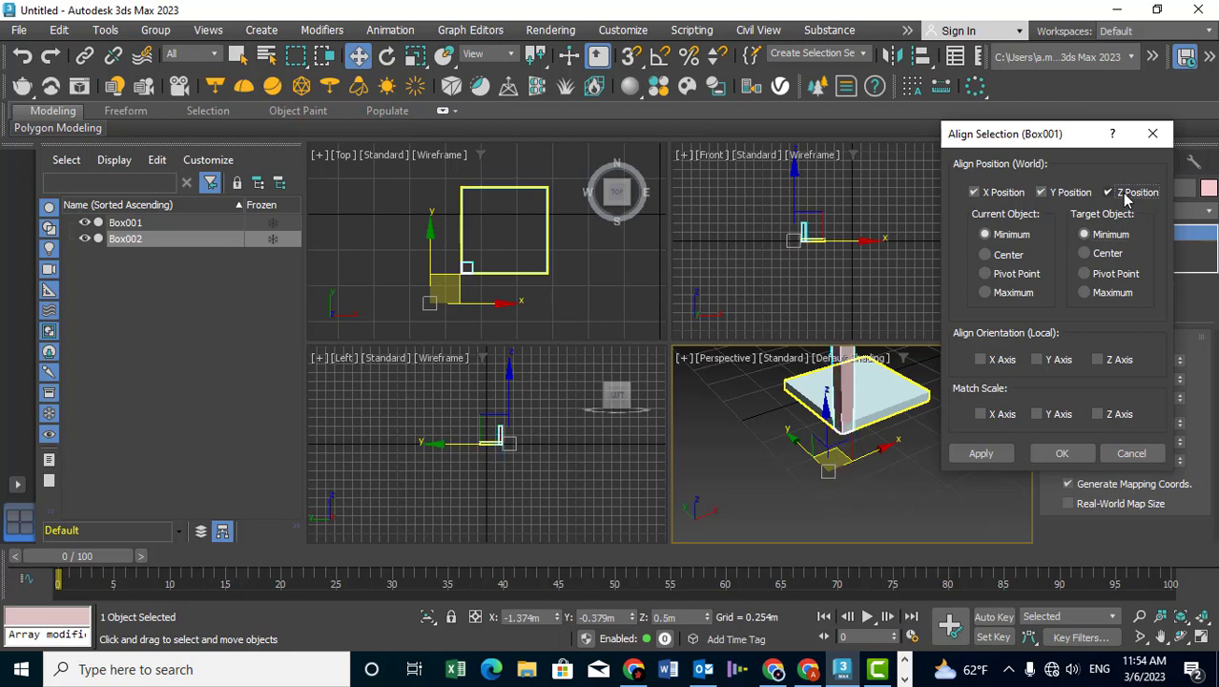
{"action": "left_click", "coordinate": [1125, 194]}
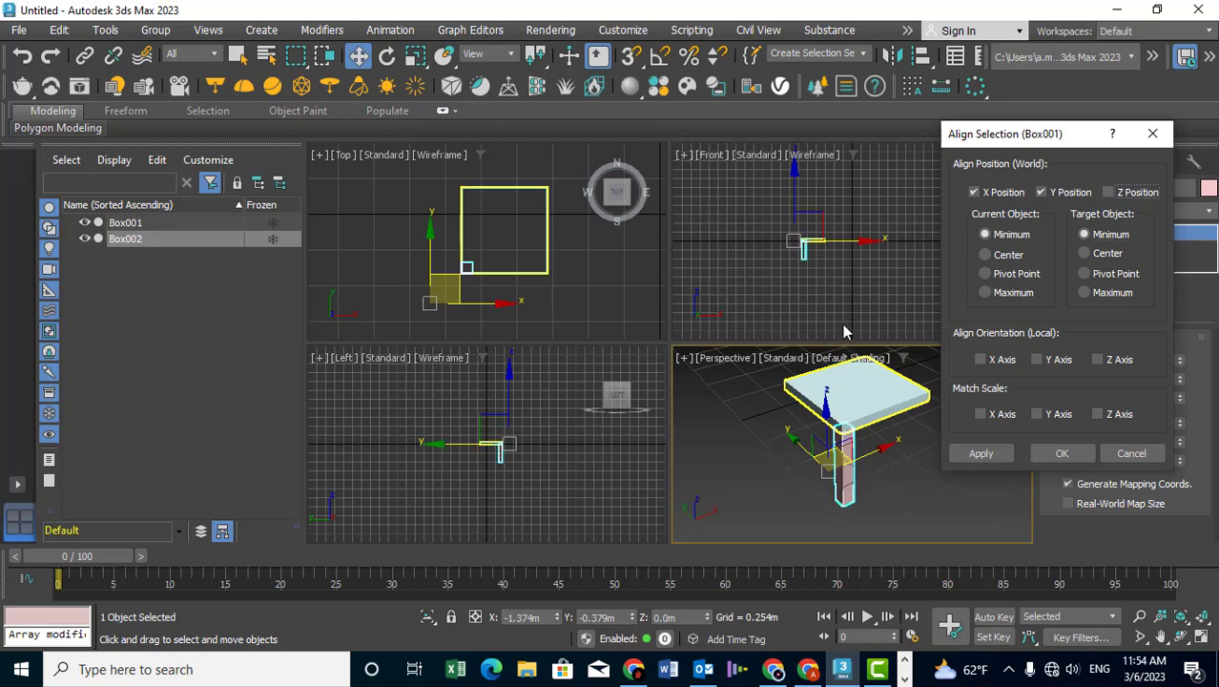
{"action": "left_click", "coordinate": [981, 455]}
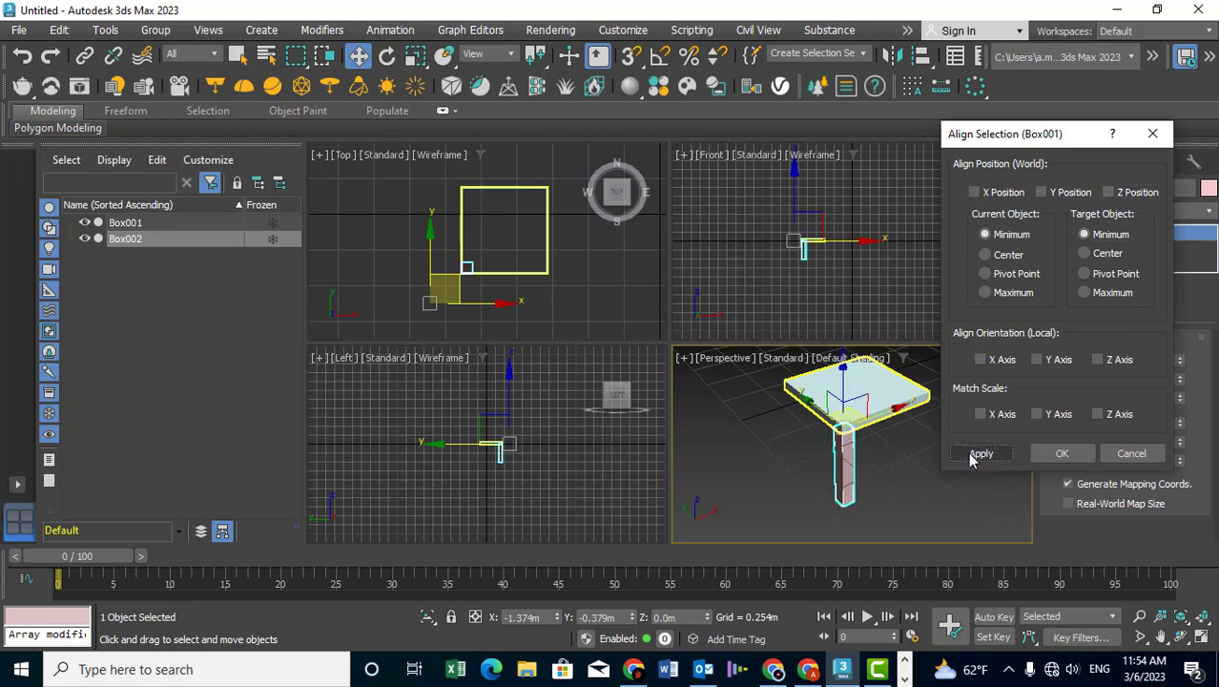
{"action": "left_click", "coordinate": [1061, 454]}
{"action": "left_click", "coordinate": [954, 486]}
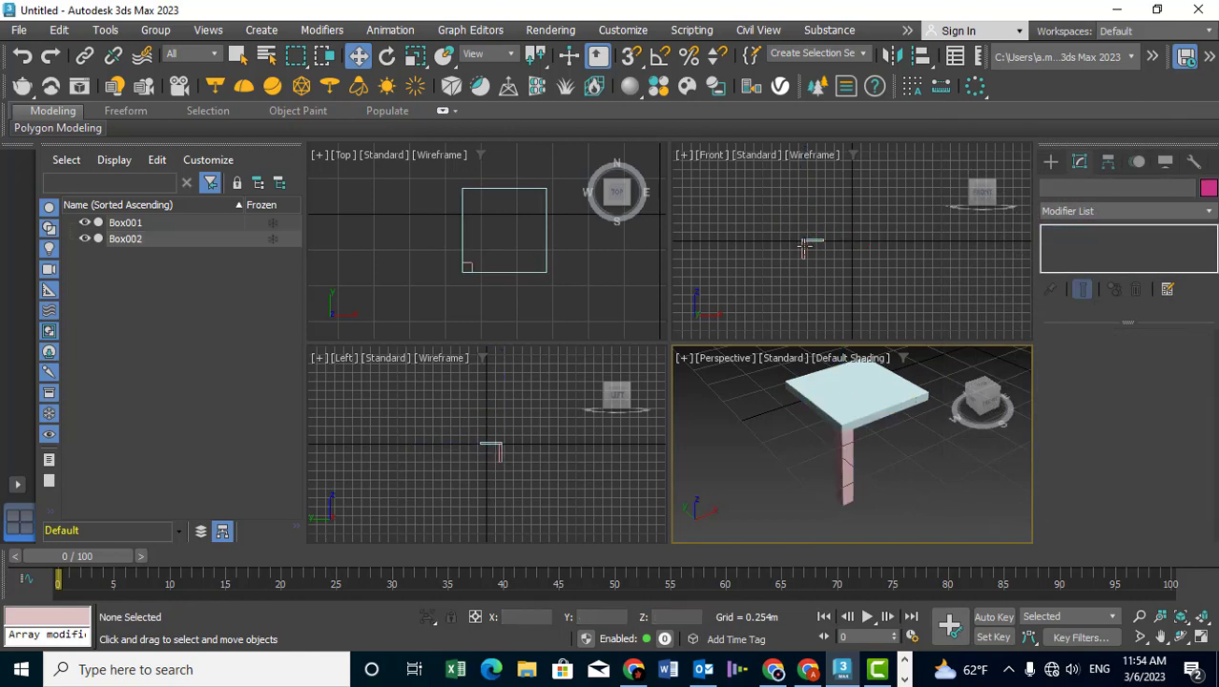
{"action": "scroll", "coordinate": [805, 246], "scroll_direction": "up", "scroll_amount": 8}
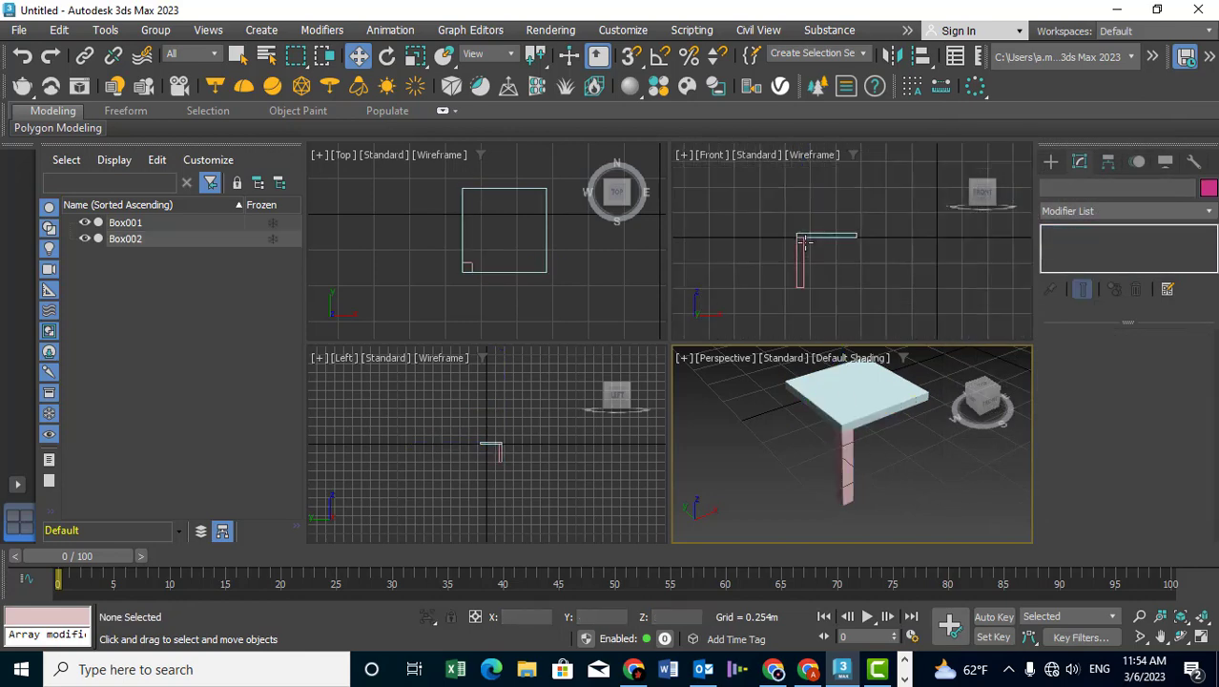
Clone the leg Box002 as an instance, creating Box003
{"action": "left_click", "coordinate": [470, 266]}
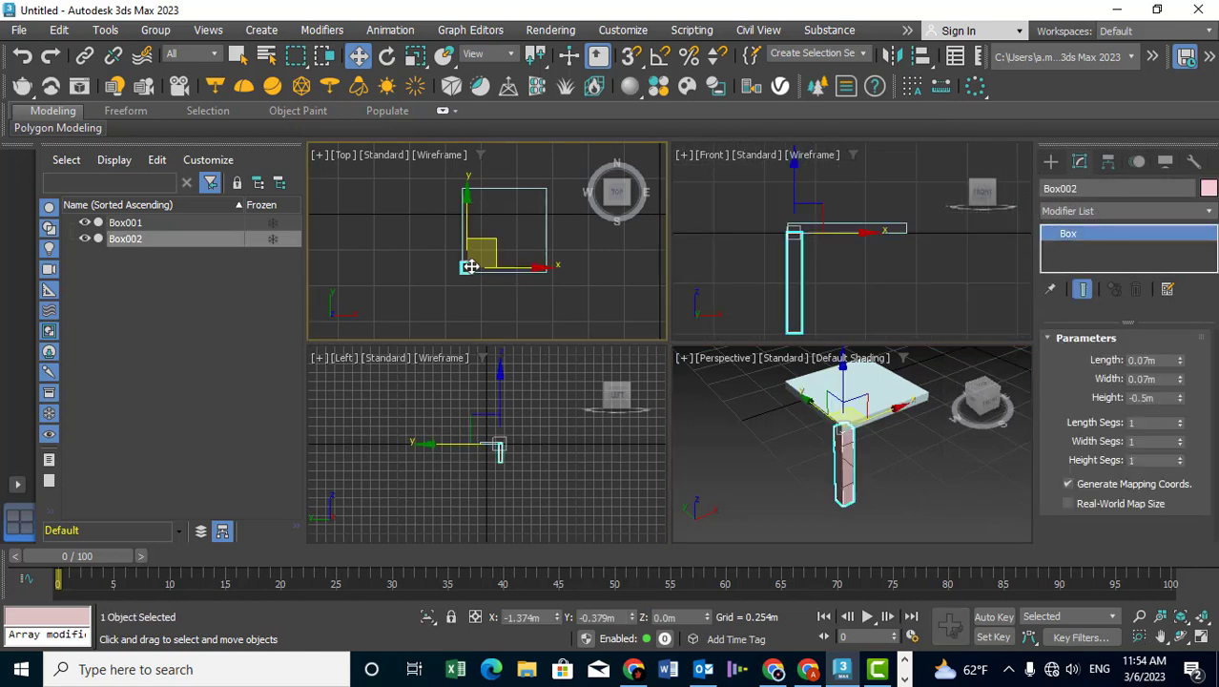
{"action": "right_click", "coordinate": [469, 267]}
{"action": "left_click", "coordinate": [513, 419]}
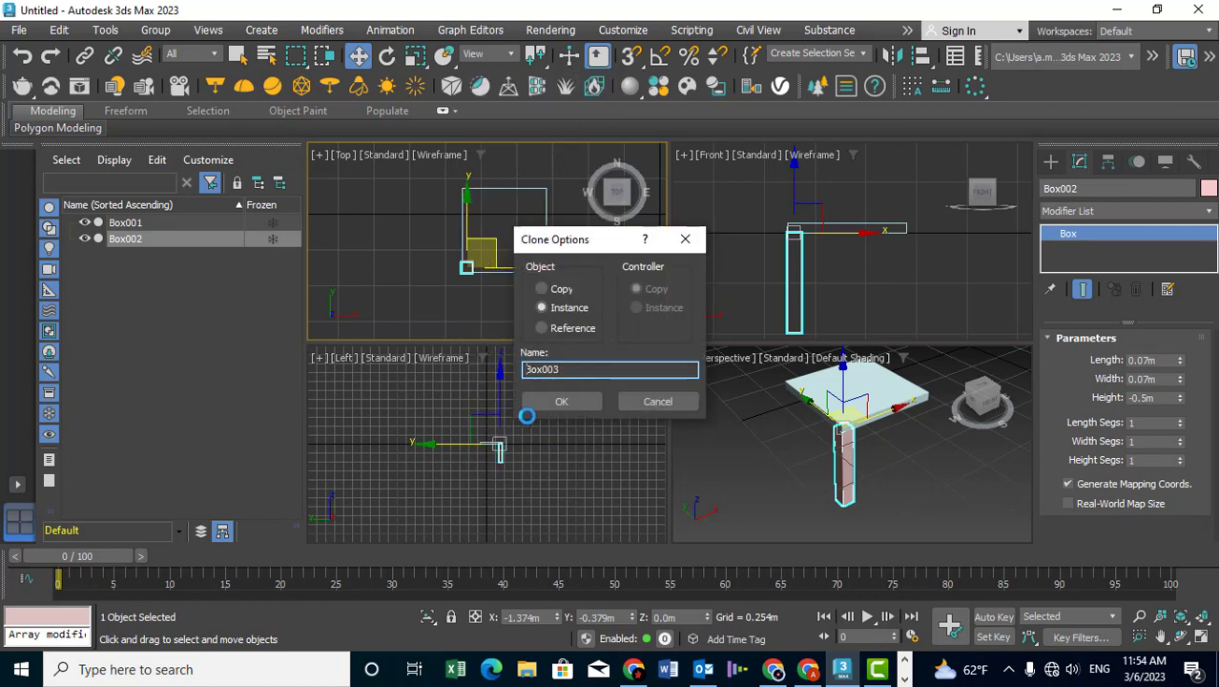
{"action": "left_click", "coordinate": [564, 401]}
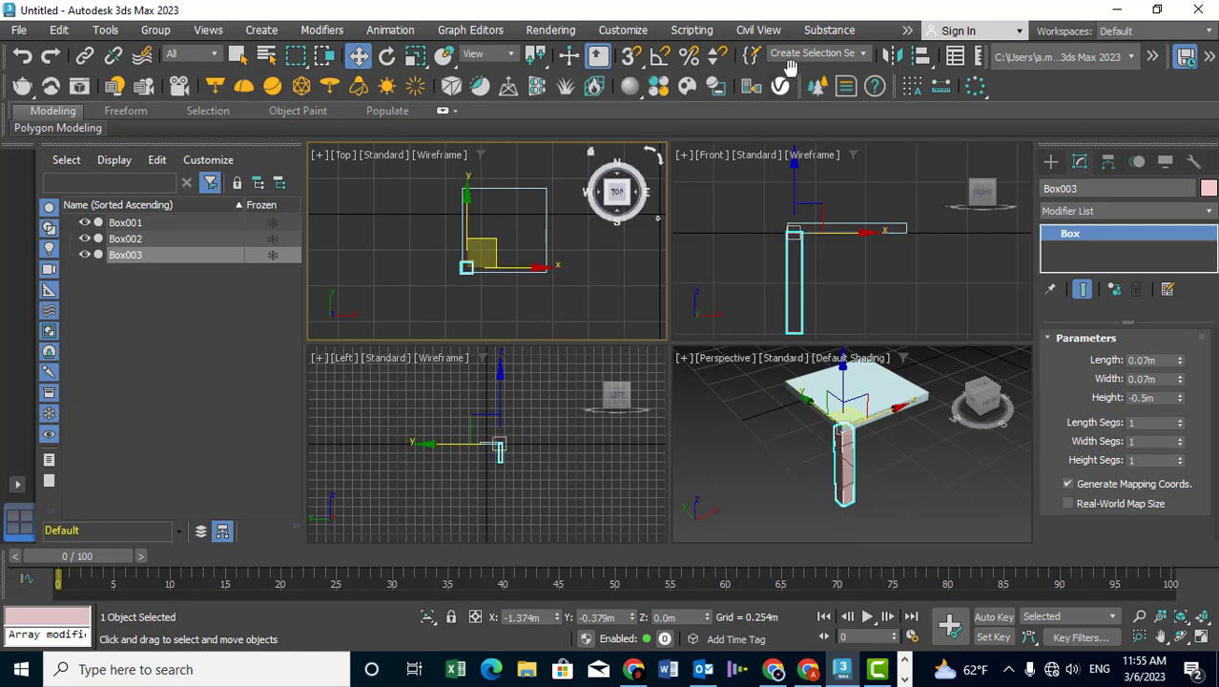
Align Box003 to Box001 on X Position with Current and Target set to Maximum
{"action": "key", "text": "alt+a"}
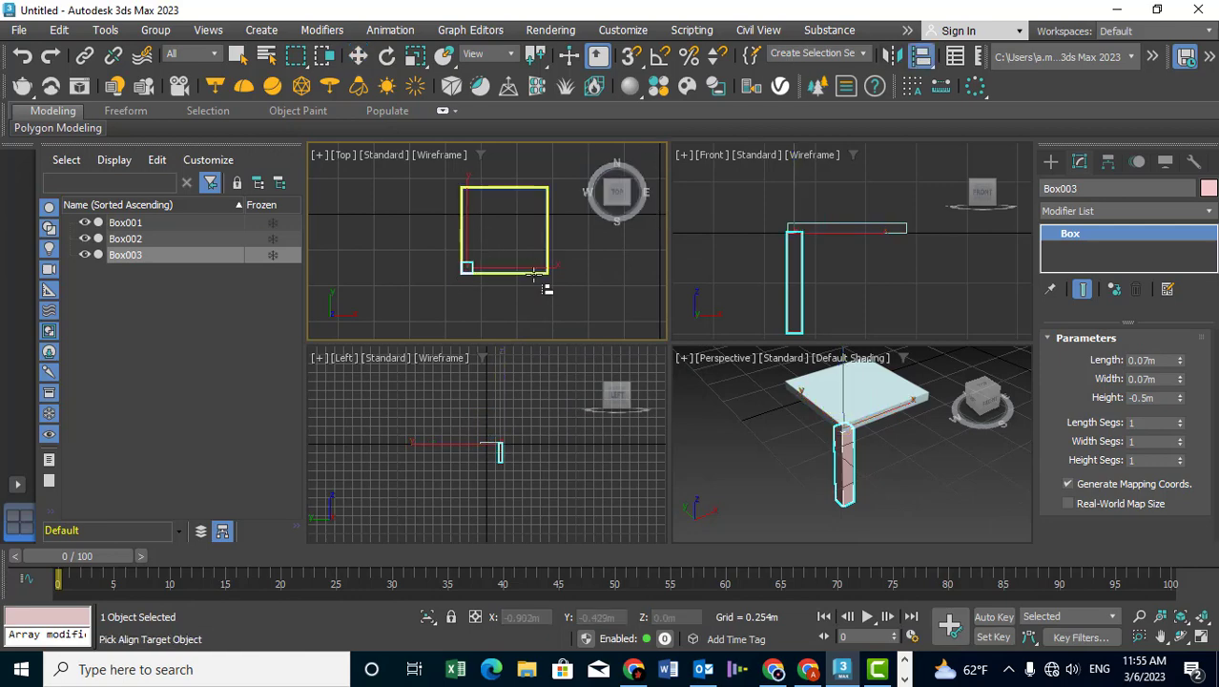
{"action": "left_click", "coordinate": [535, 271]}
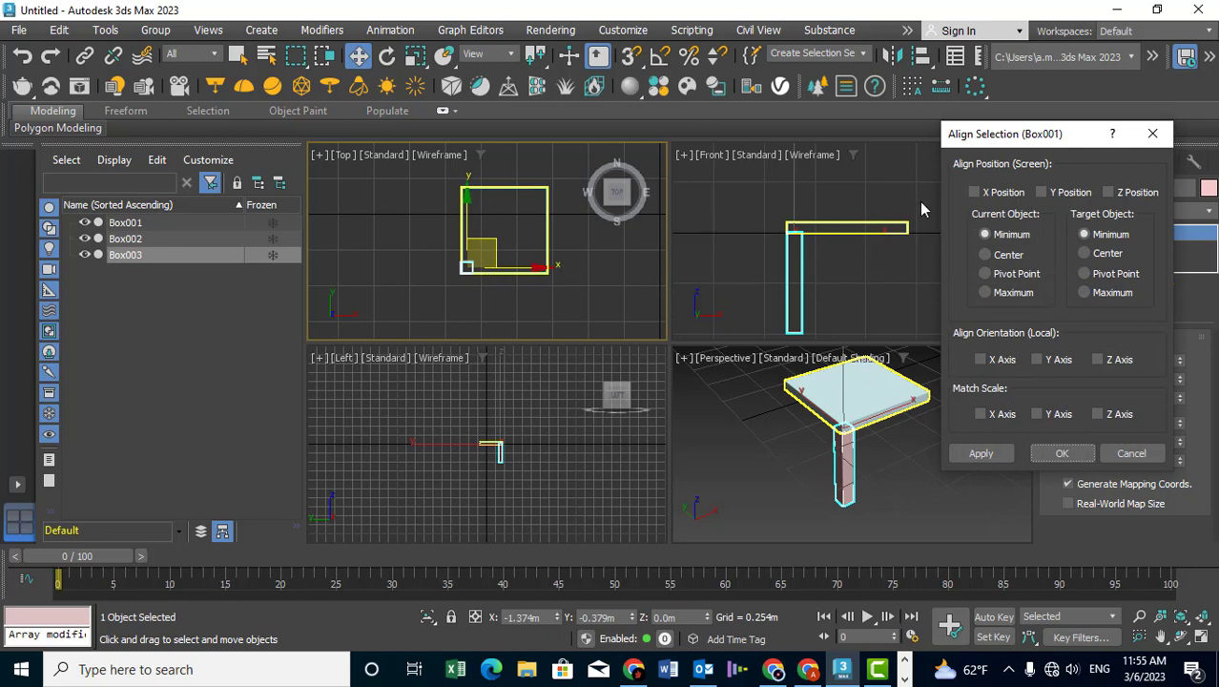
{"action": "left_click", "coordinate": [977, 196]}
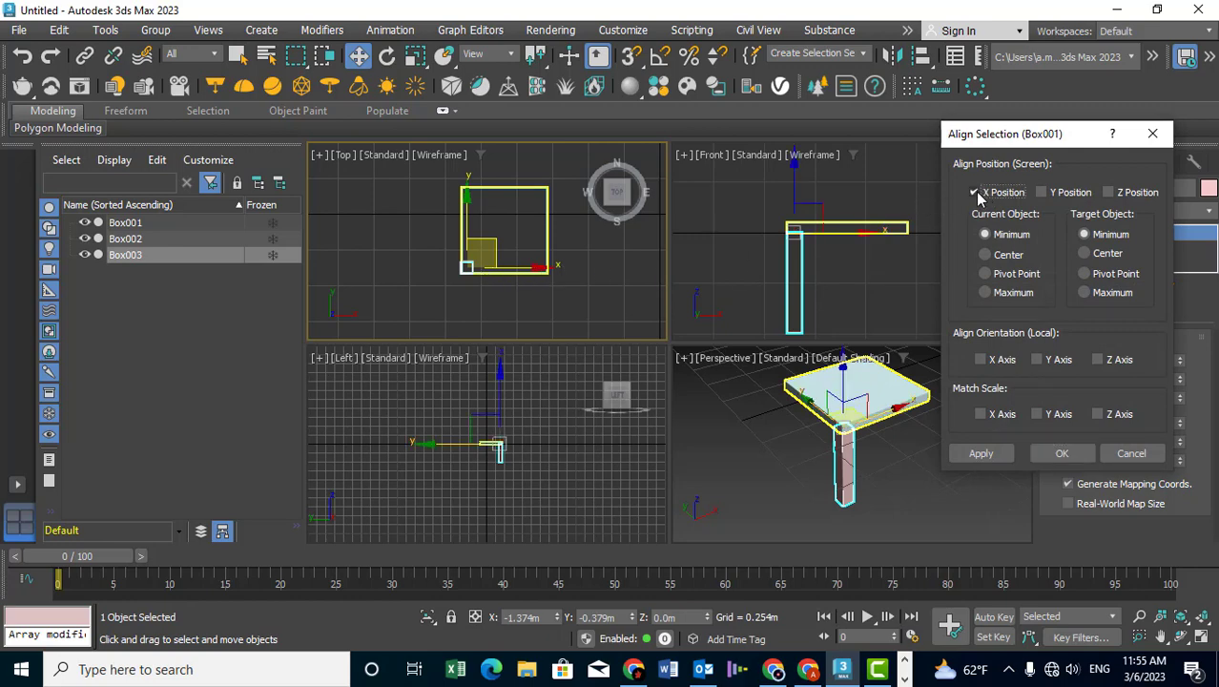
{"action": "left_click", "coordinate": [980, 196]}
{"action": "left_click", "coordinate": [1073, 194]}
{"action": "left_click", "coordinate": [984, 292]}
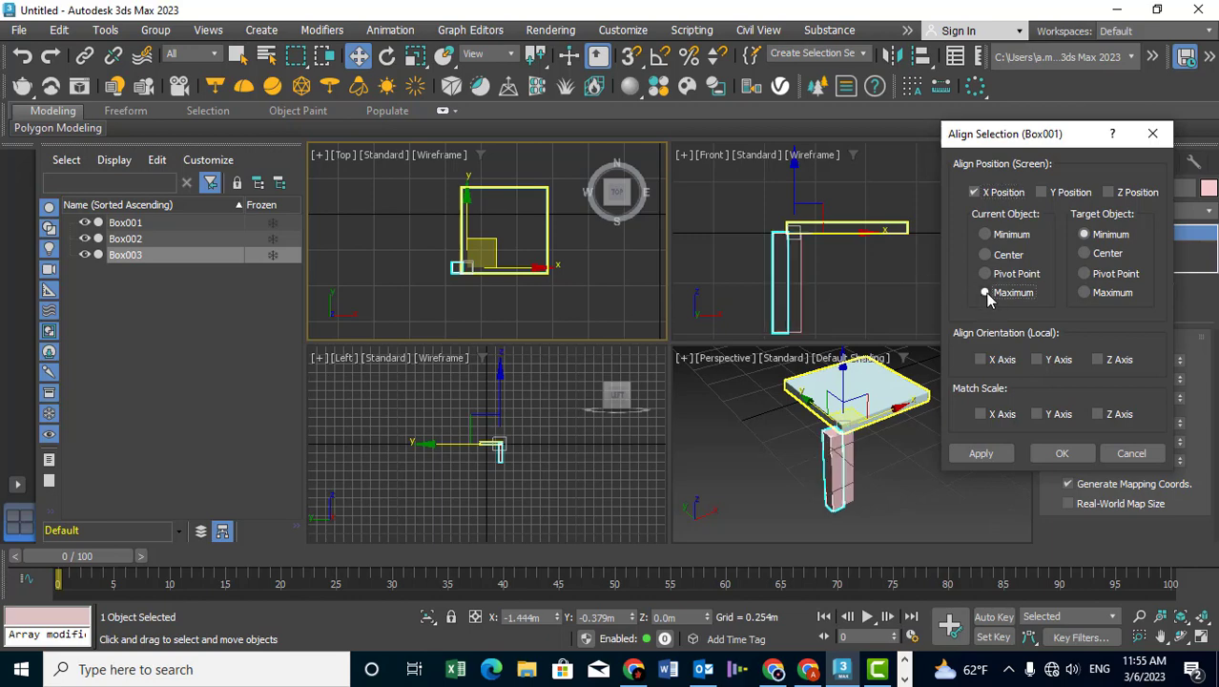
{"action": "left_click", "coordinate": [1085, 293]}
{"action": "left_click", "coordinate": [1088, 293]}
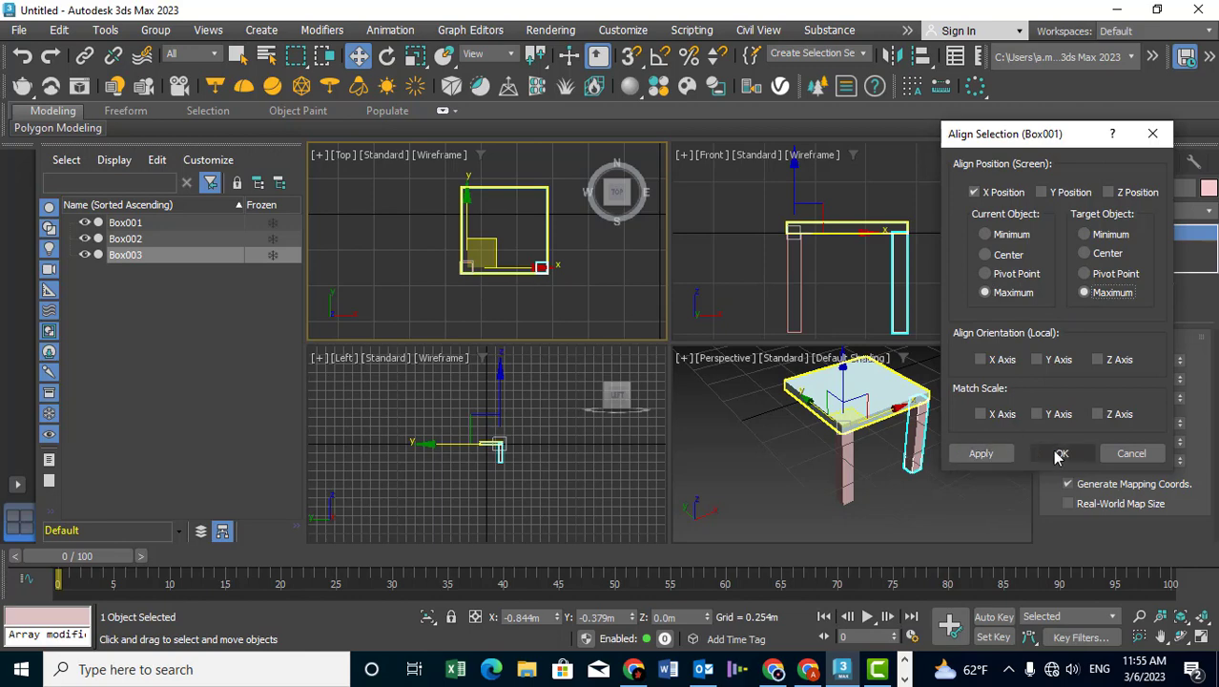
{"action": "left_click", "coordinate": [1062, 454]}
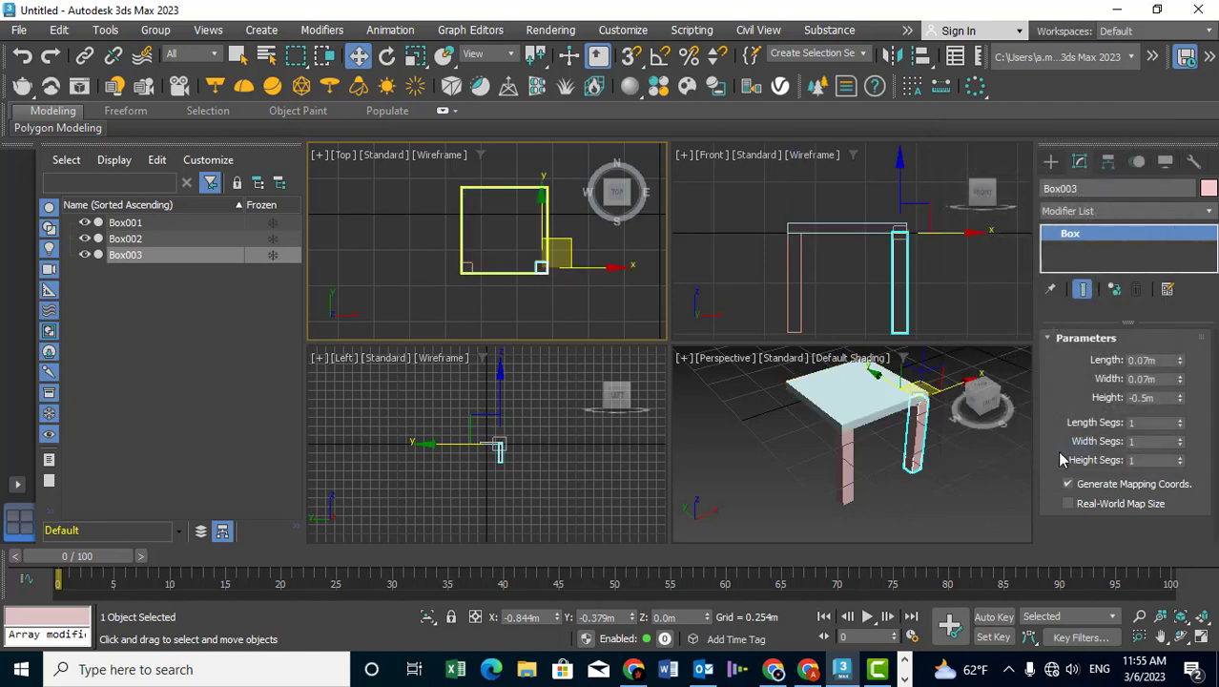
{"action": "left_click", "coordinate": [952, 306]}
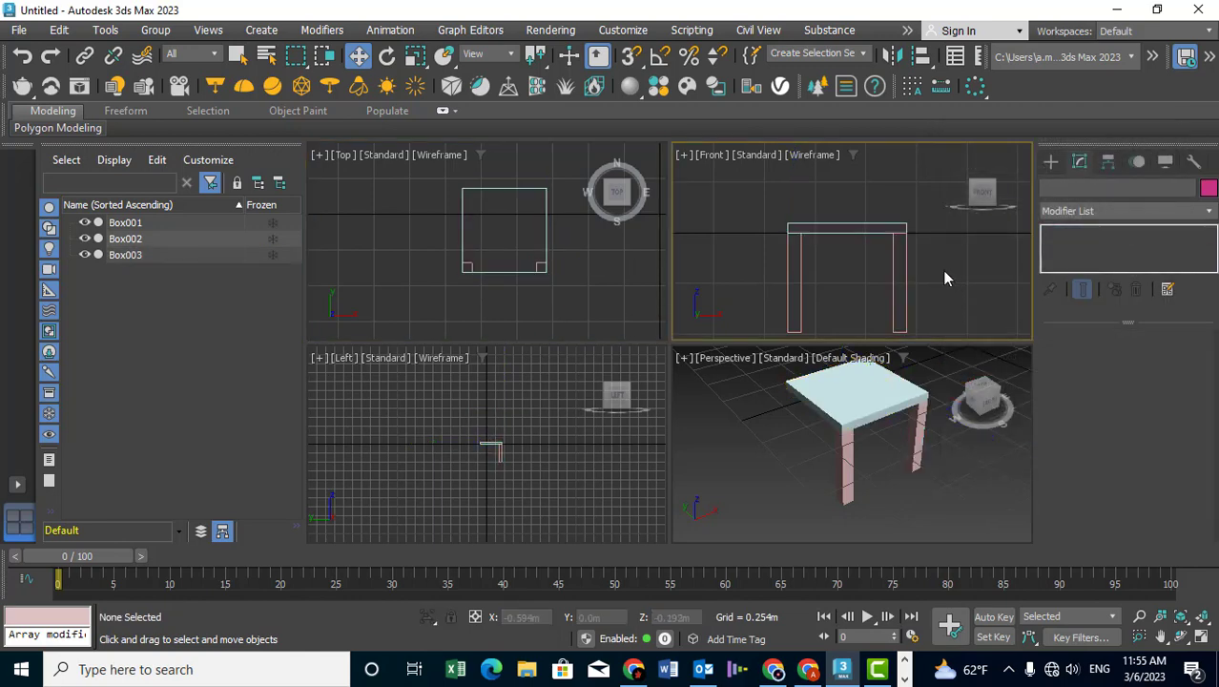
Select both legs and clone them as instances, creating Box004 and Box005
{"action": "left_click_drag", "start_coordinate": [948, 271], "coordinate": [764, 297]}
{"action": "middle_click_drag", "start_coordinate": [506, 259], "coordinate": [479, 274]}
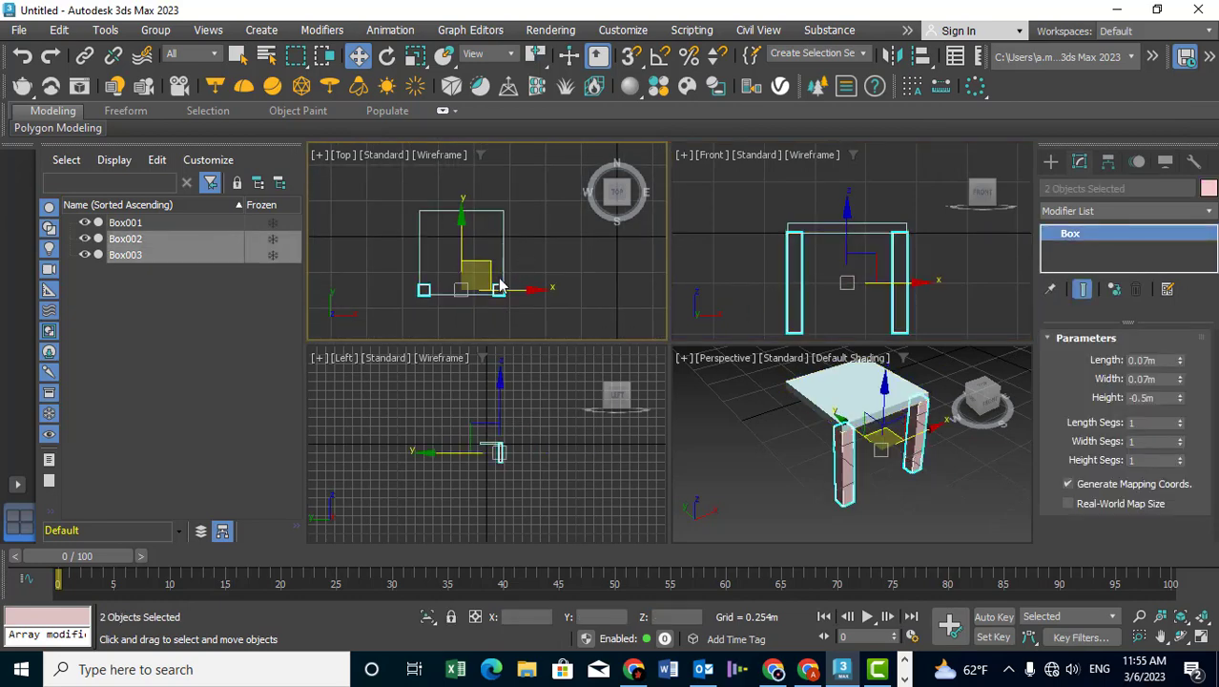
{"action": "right_click", "coordinate": [502, 279]}
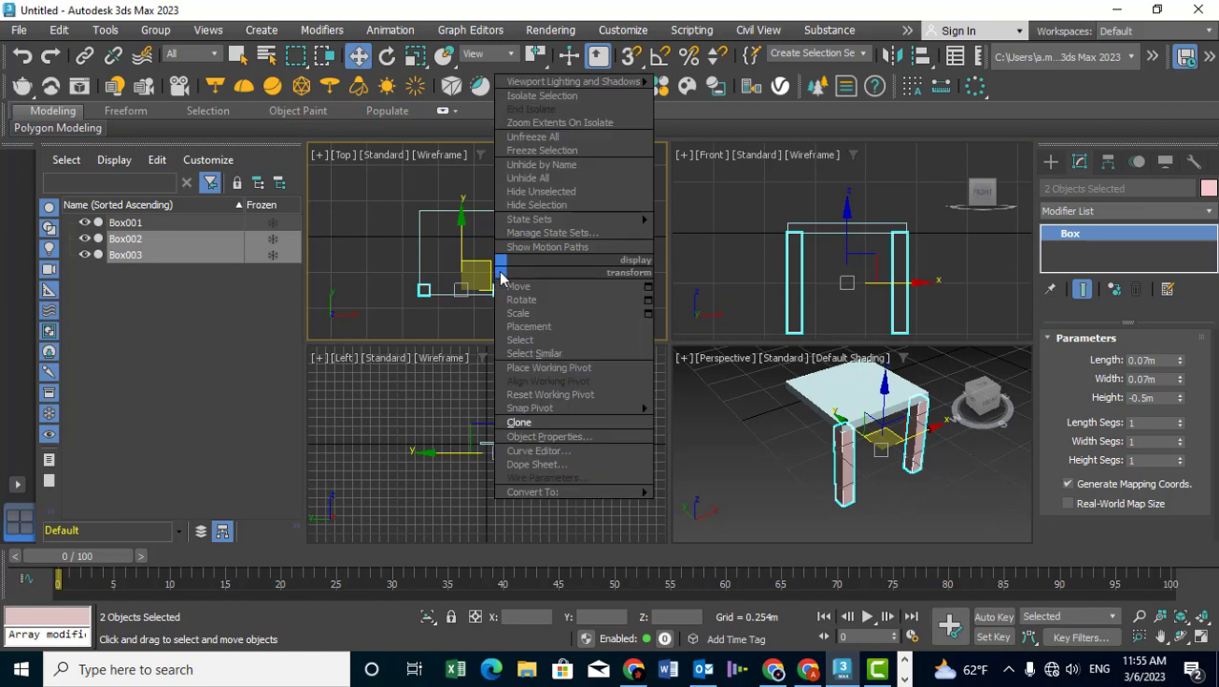
{"action": "left_click", "coordinate": [533, 420]}
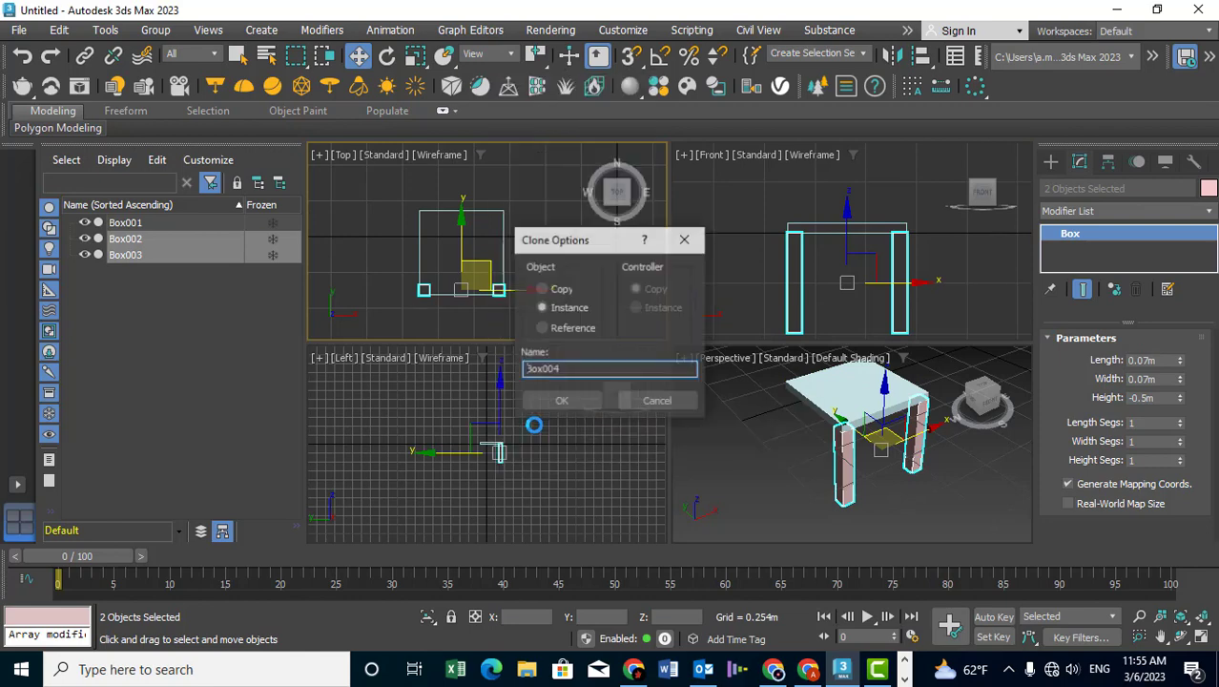
{"action": "left_click", "coordinate": [587, 405]}
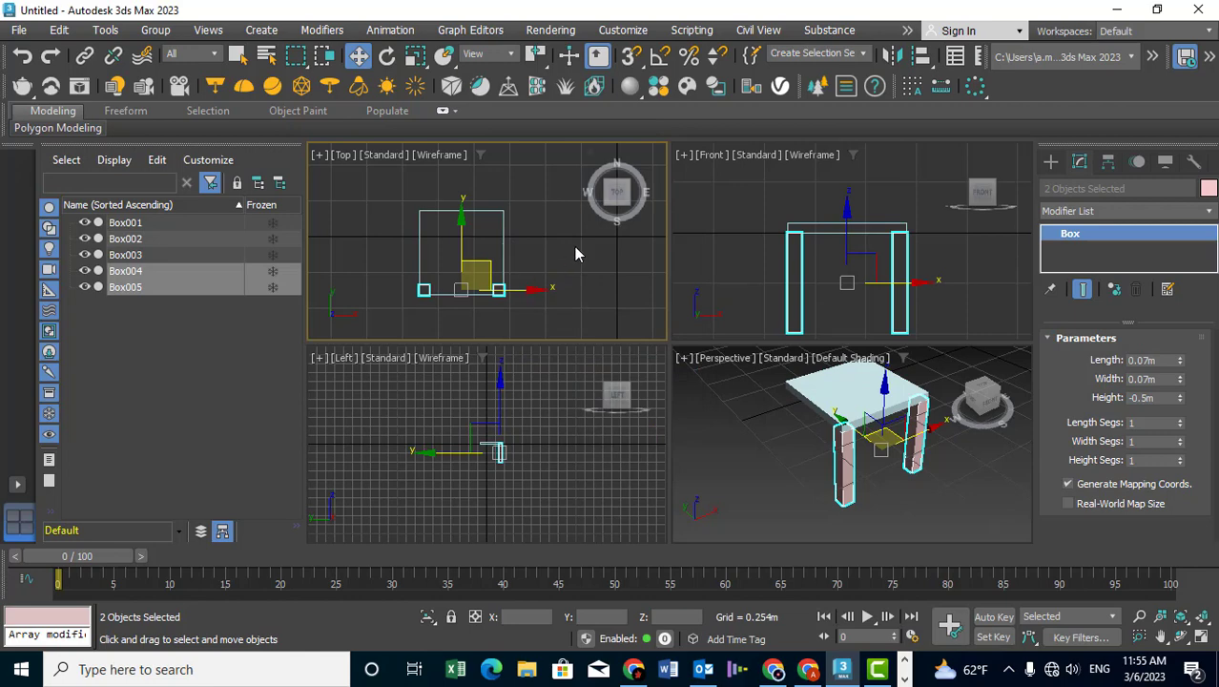
{"action": "mouse_move", "coordinate": [616, 190]}
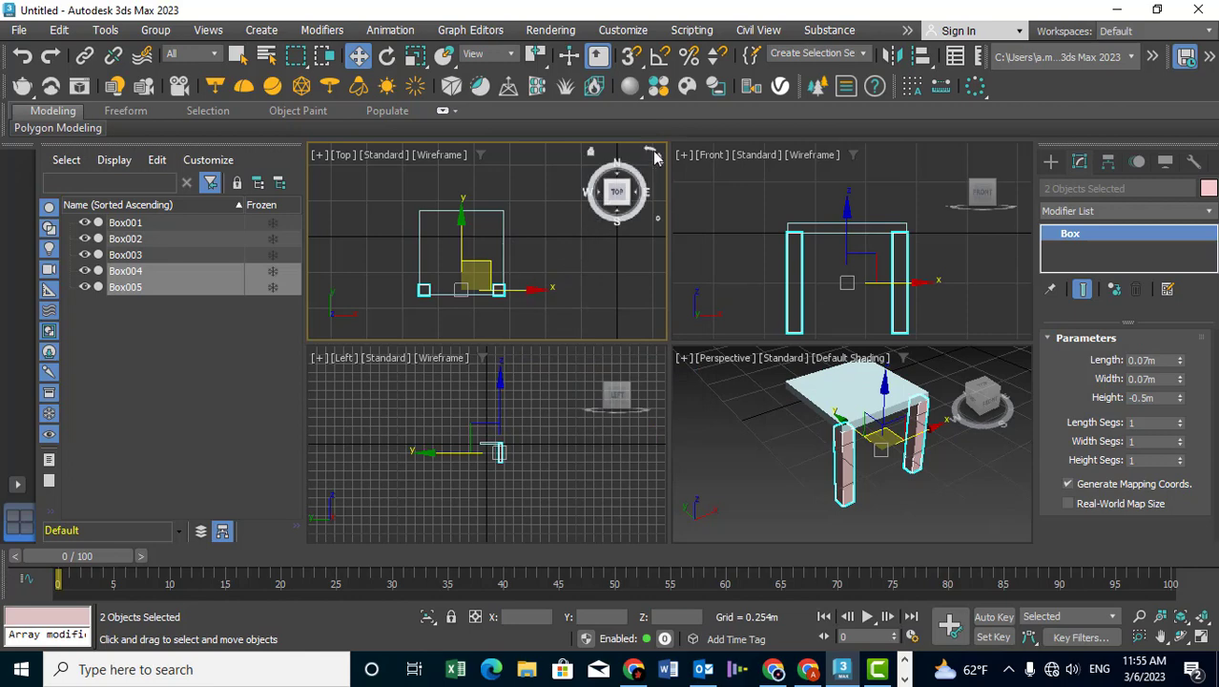
Align Box004 and Box005 to Box001 on Y Position only, Maximum to Maximum
{"action": "left_click", "coordinate": [921, 55]}
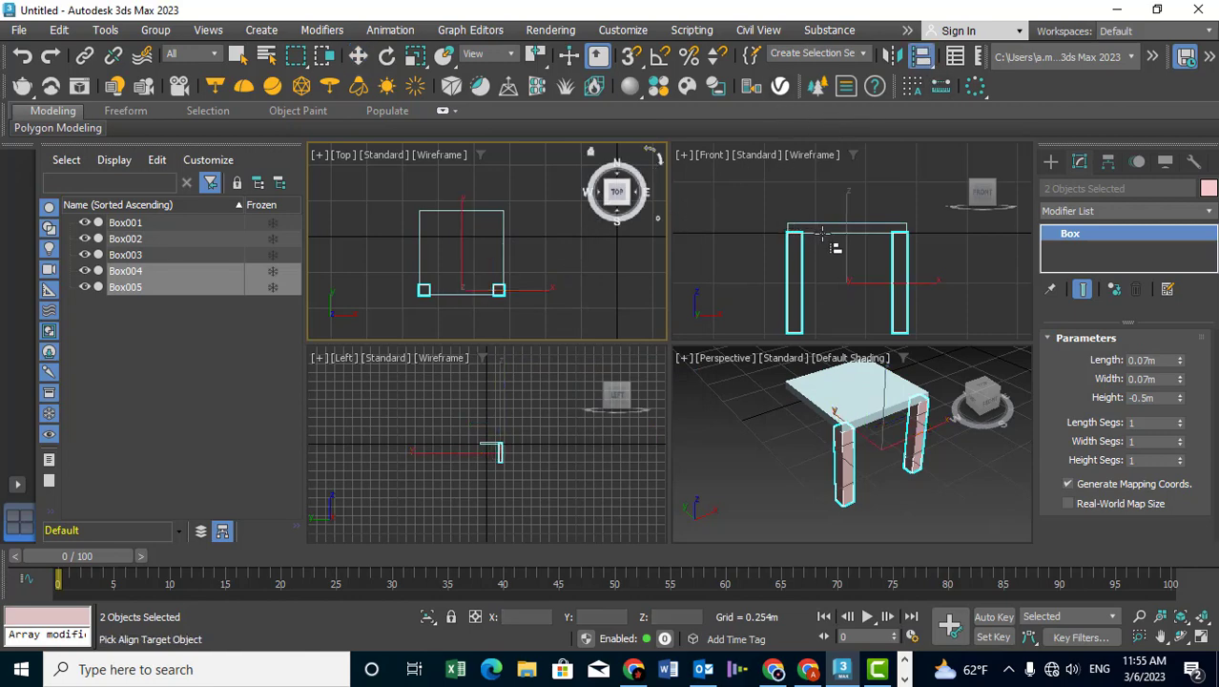
{"action": "left_click", "coordinate": [506, 248]}
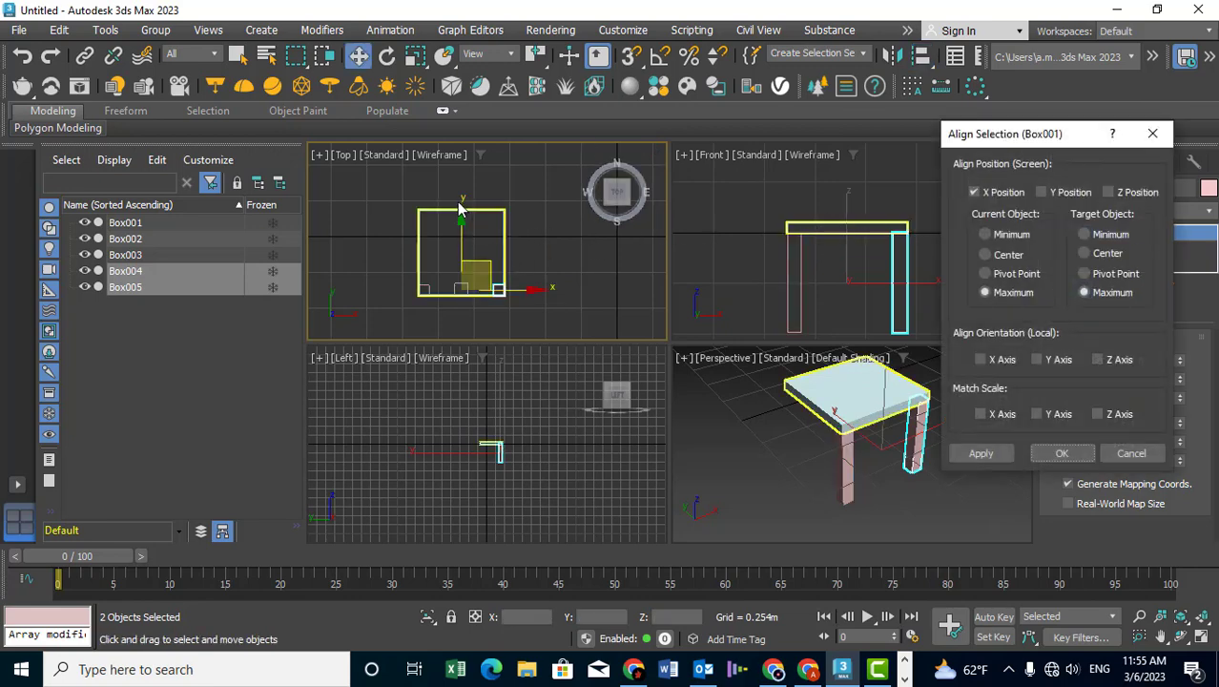
{"action": "left_click", "coordinate": [1002, 194]}
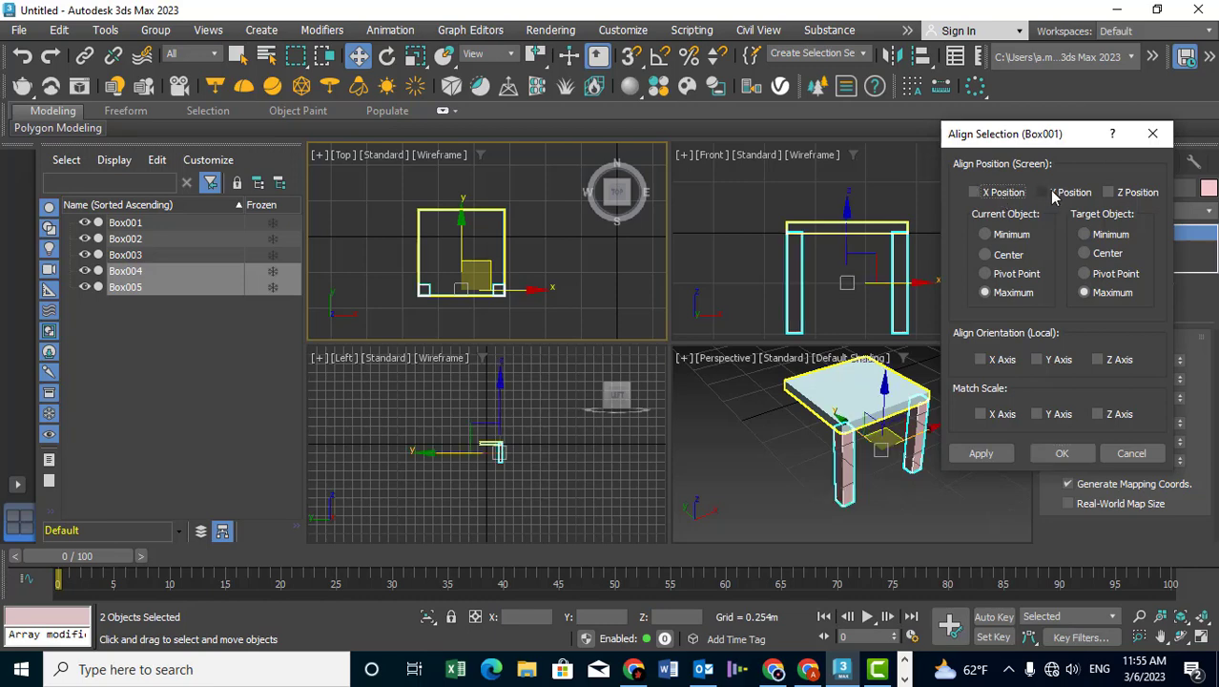
{"action": "left_click", "coordinate": [1048, 193]}
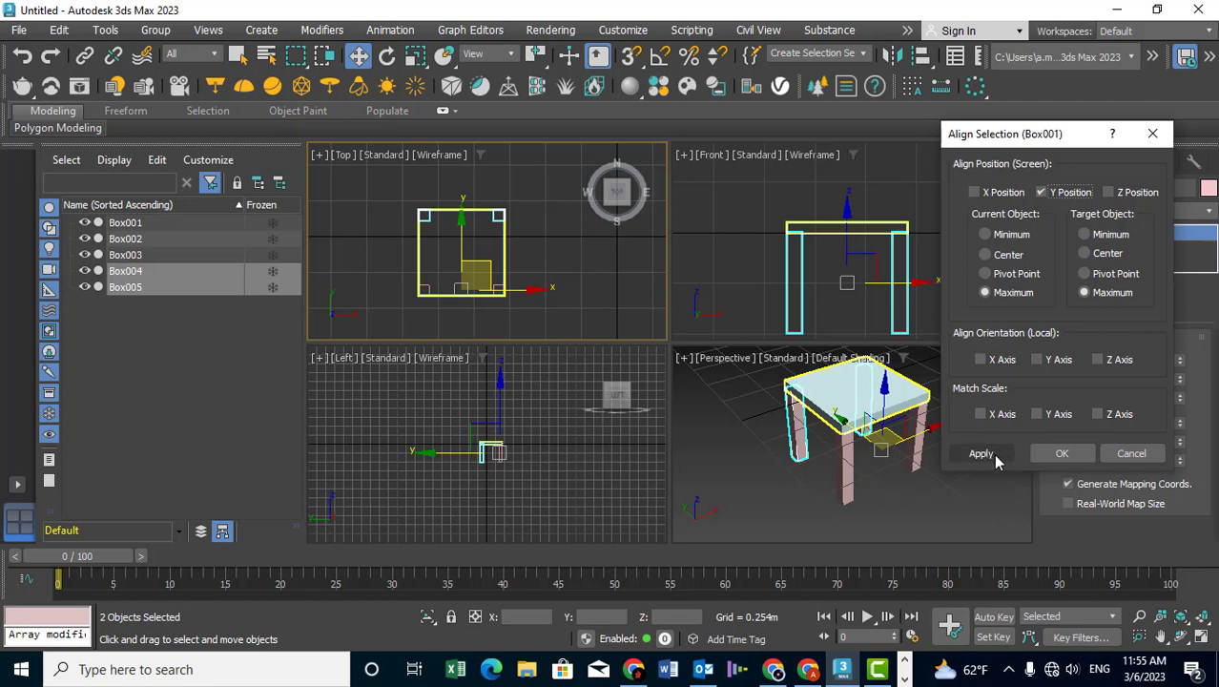
{"action": "left_click", "coordinate": [992, 452]}
{"action": "left_click", "coordinate": [1061, 453]}
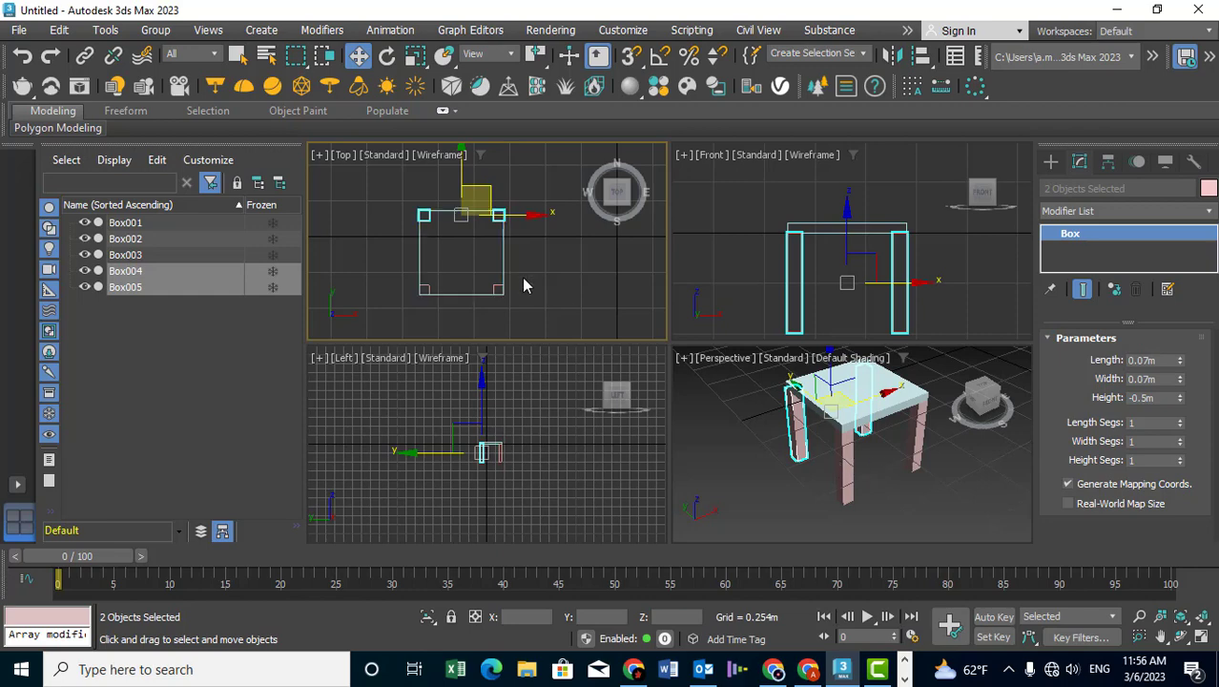
Clone the two back legs as independent copies, Box006 and Box007
{"action": "right_click", "coordinate": [461, 216]}
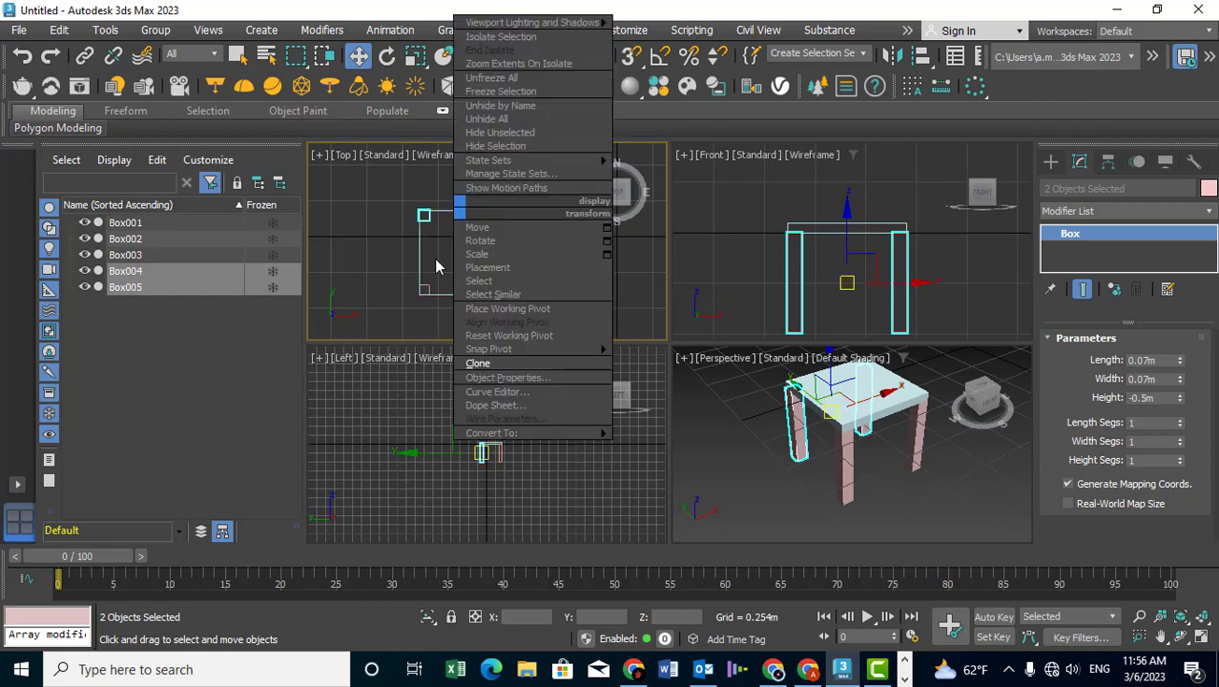
{"action": "left_click", "coordinate": [492, 372]}
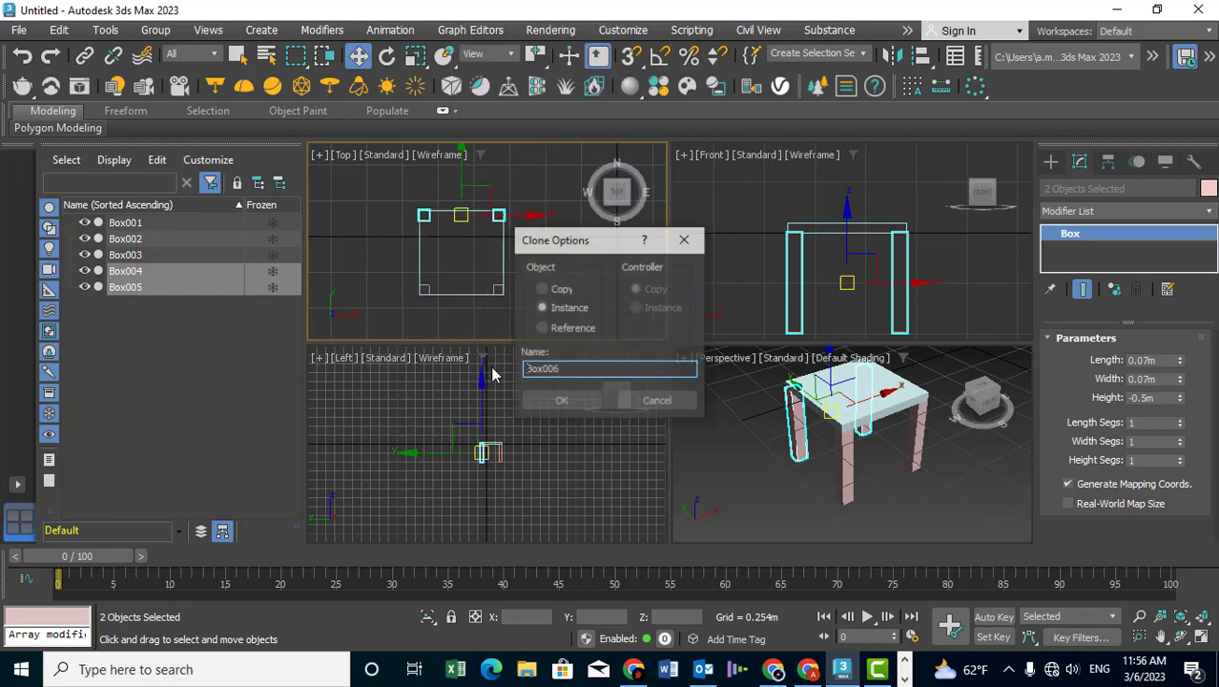
{"action": "left_click", "coordinate": [556, 290]}
{"action": "left_click", "coordinate": [573, 402]}
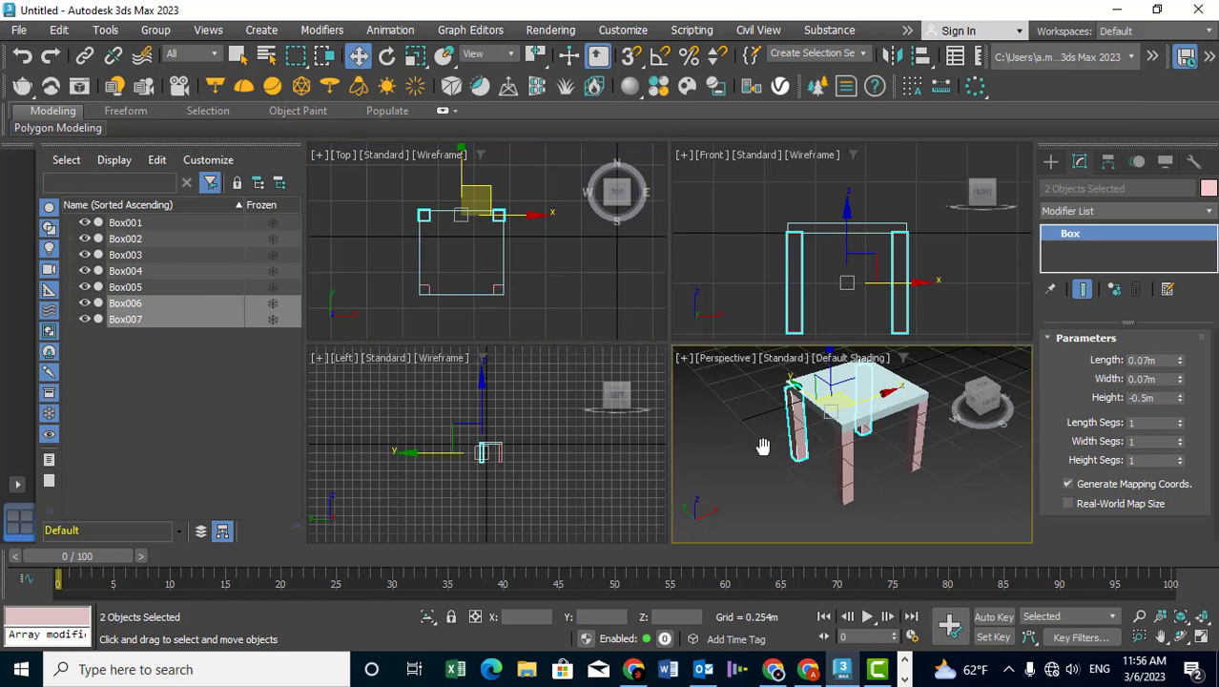
Align the copies to Box001 on Z, Current Minimum to Target Maximum, standing them on the seat
{"action": "middle_click_drag", "start_coordinate": [753, 453], "coordinate": [772, 472]}
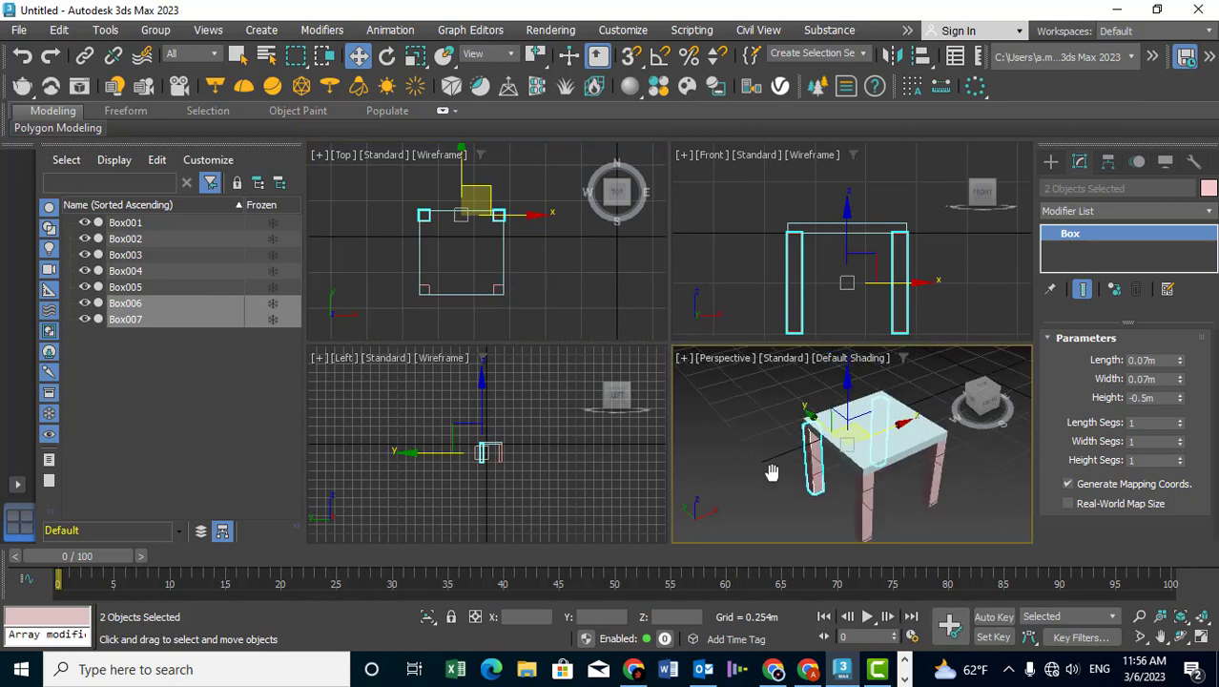
{"action": "left_click", "coordinate": [919, 56]}
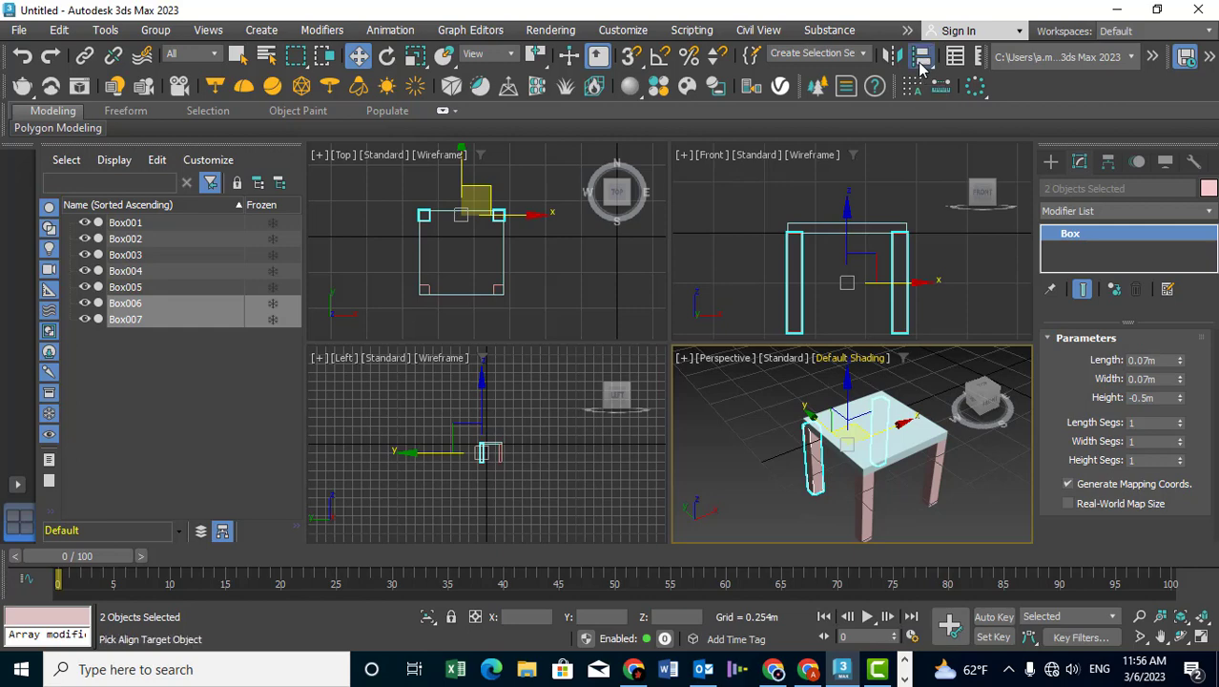
{"action": "left_click", "coordinate": [503, 254]}
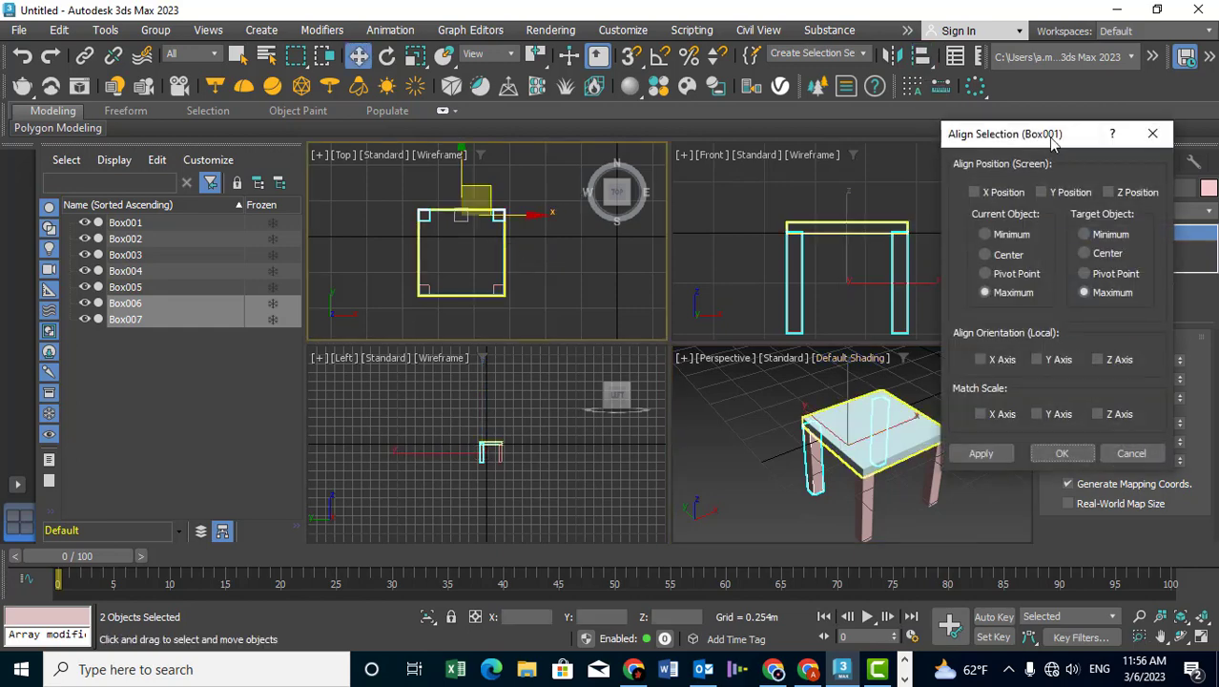
{"action": "left_click", "coordinate": [1108, 192]}
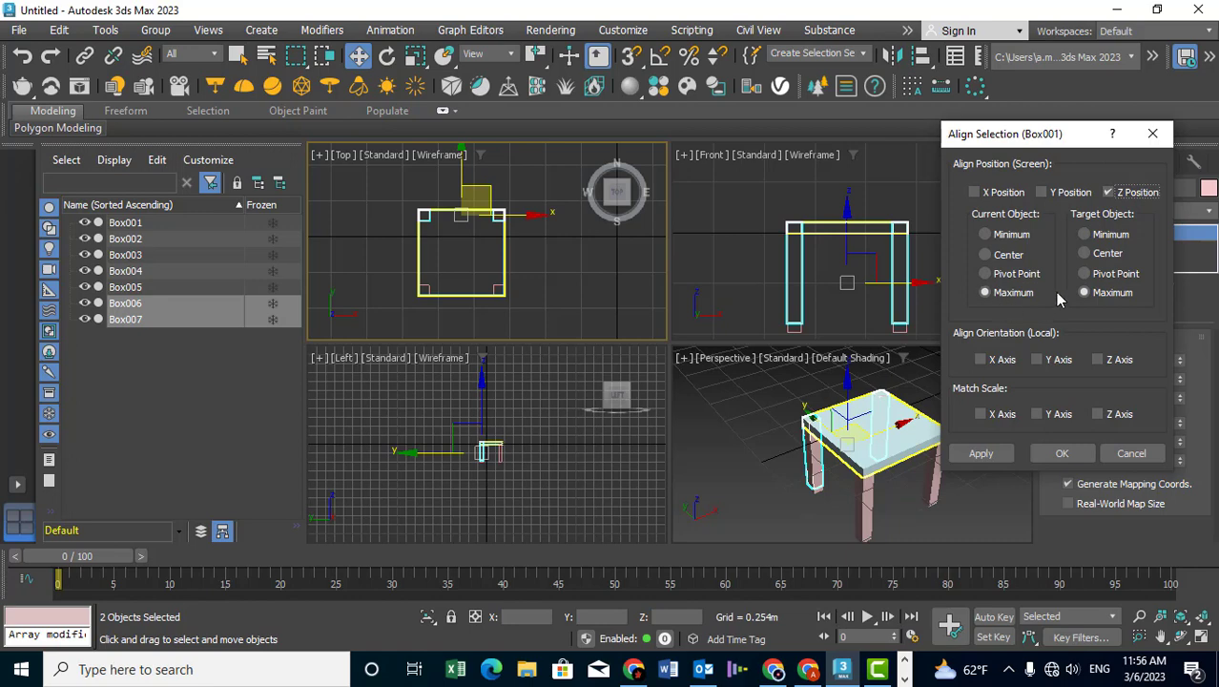
{"action": "left_click", "coordinate": [999, 238]}
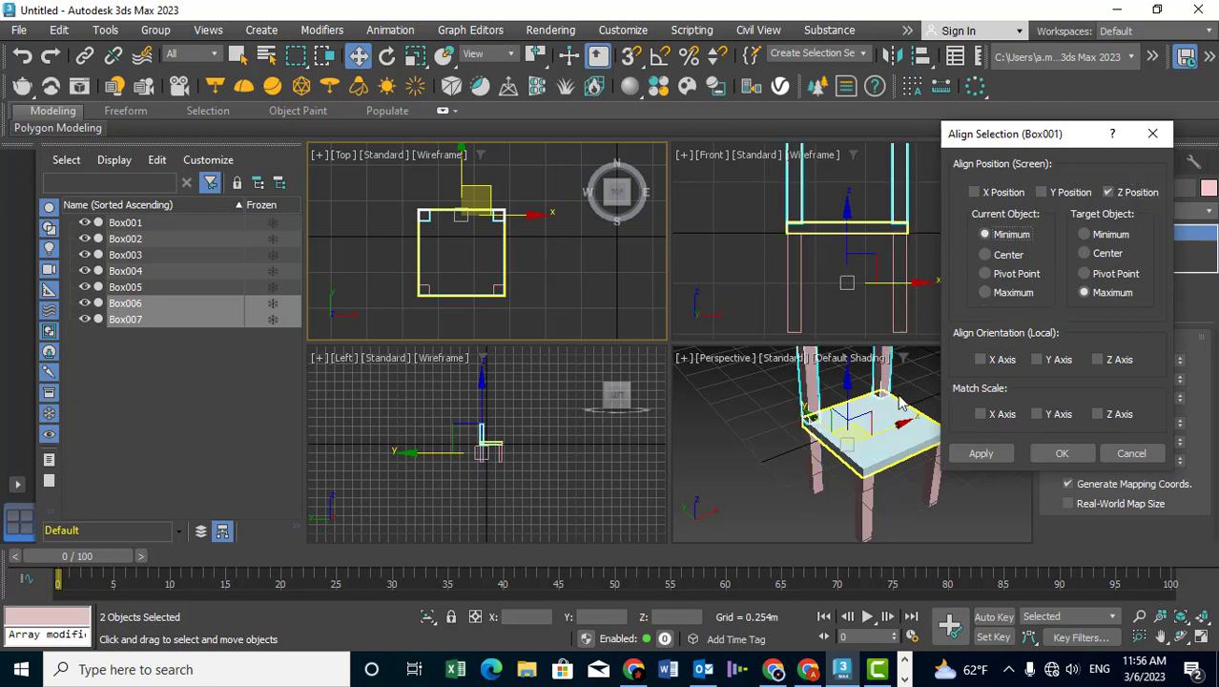
{"action": "left_click", "coordinate": [1098, 238]}
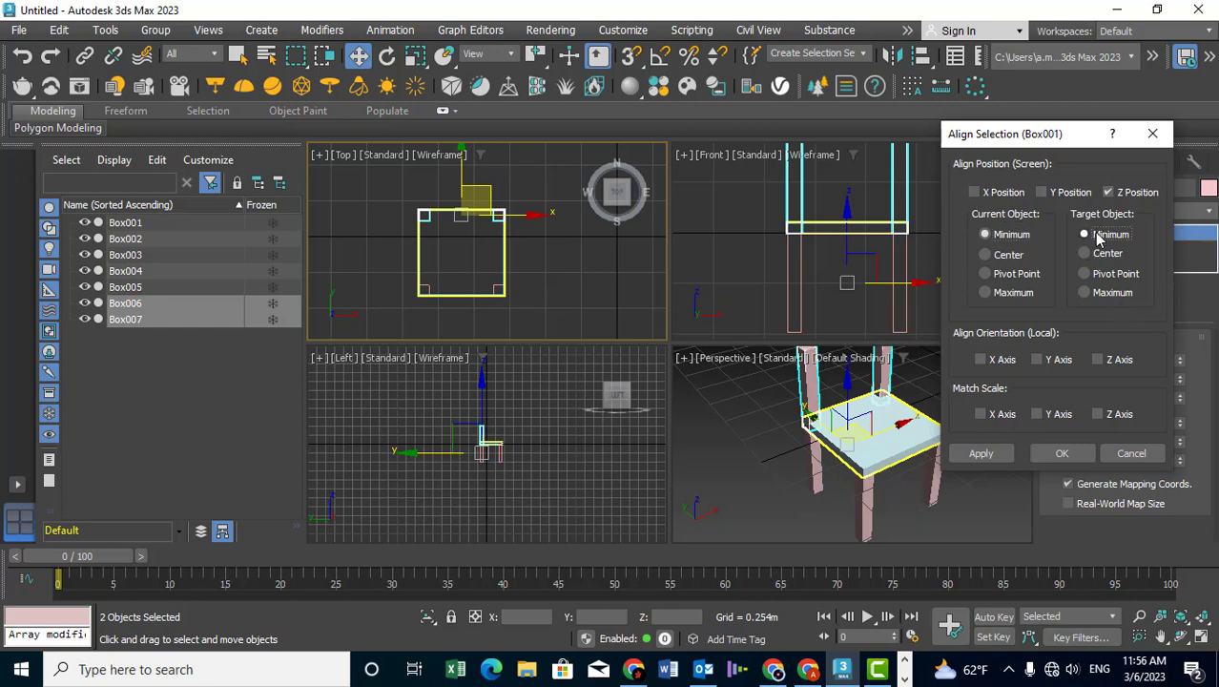
{"action": "left_click", "coordinate": [1104, 253]}
{"action": "left_click", "coordinate": [1105, 275]}
{"action": "left_click", "coordinate": [1105, 292]}
{"action": "left_click", "coordinate": [1063, 454]}
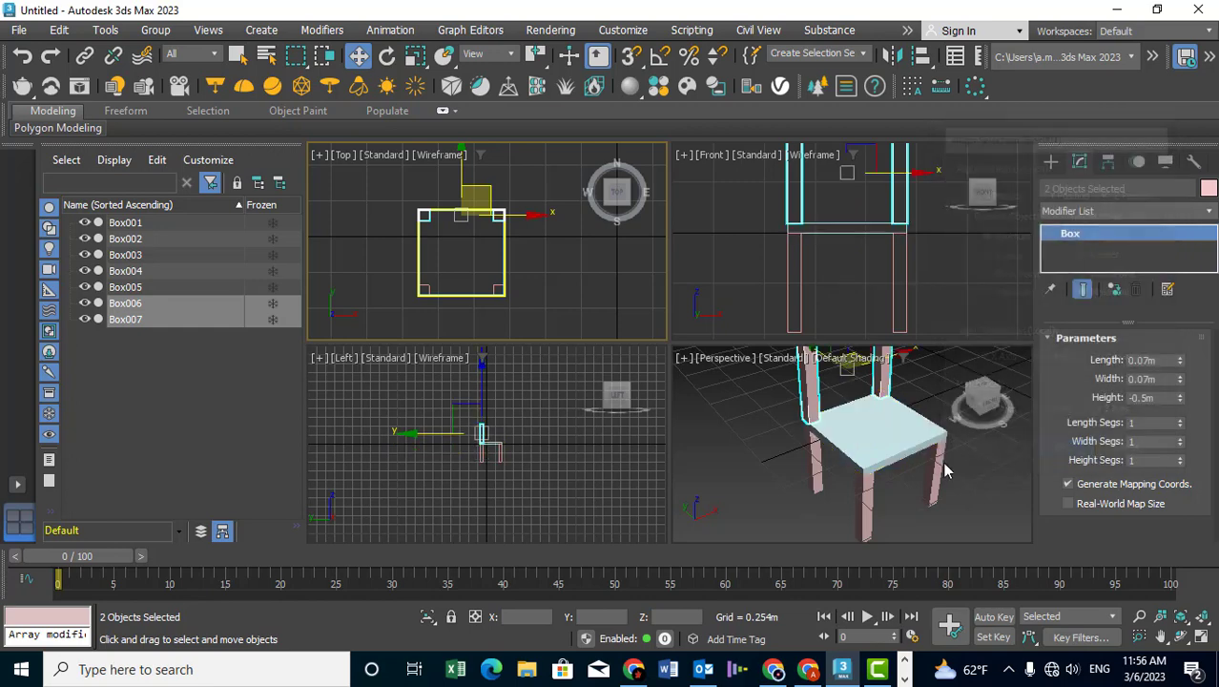
{"action": "left_click", "coordinate": [770, 454]}
Start a new Standard Primitives box with 3D Snaps turned on
{"action": "mouse_move", "coordinate": [750, 297]}
{"action": "middle_mouse_down"}
{"action": "mouse_move", "coordinate": [758, 451]}
{"action": "mouse_move", "coordinate": [763, 406]}
{"action": "middle_mouse_up"}
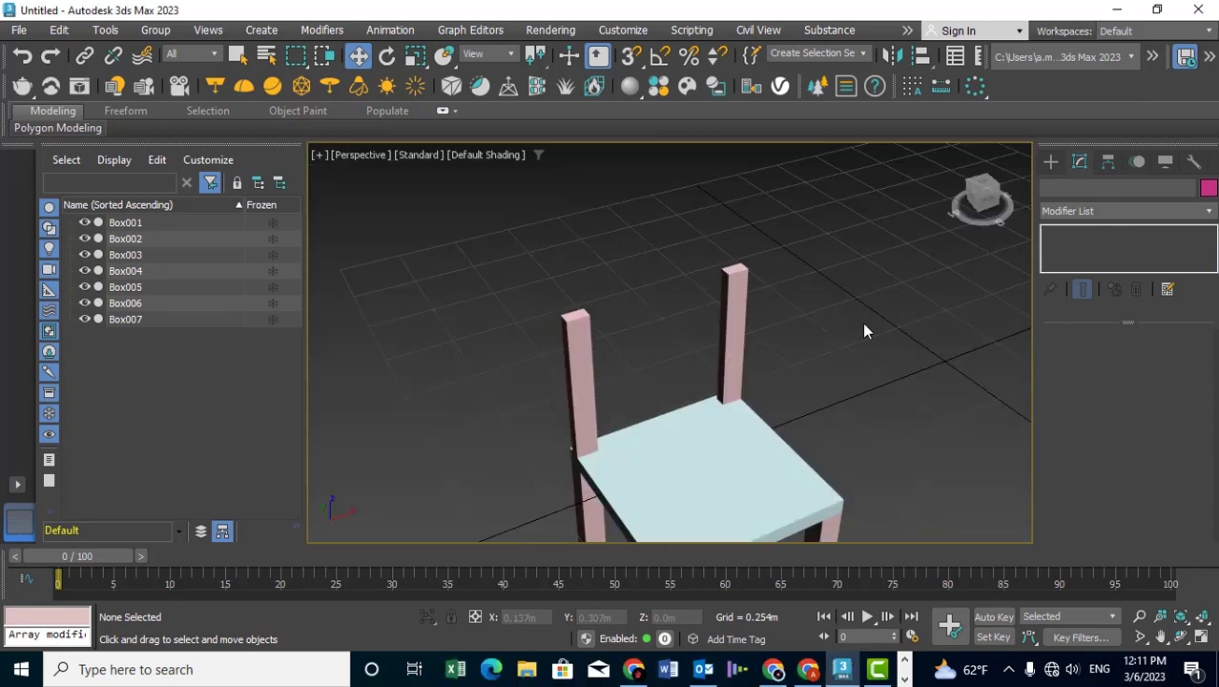
{"action": "left_click", "coordinate": [1051, 162]}
{"action": "left_click", "coordinate": [1082, 281]}
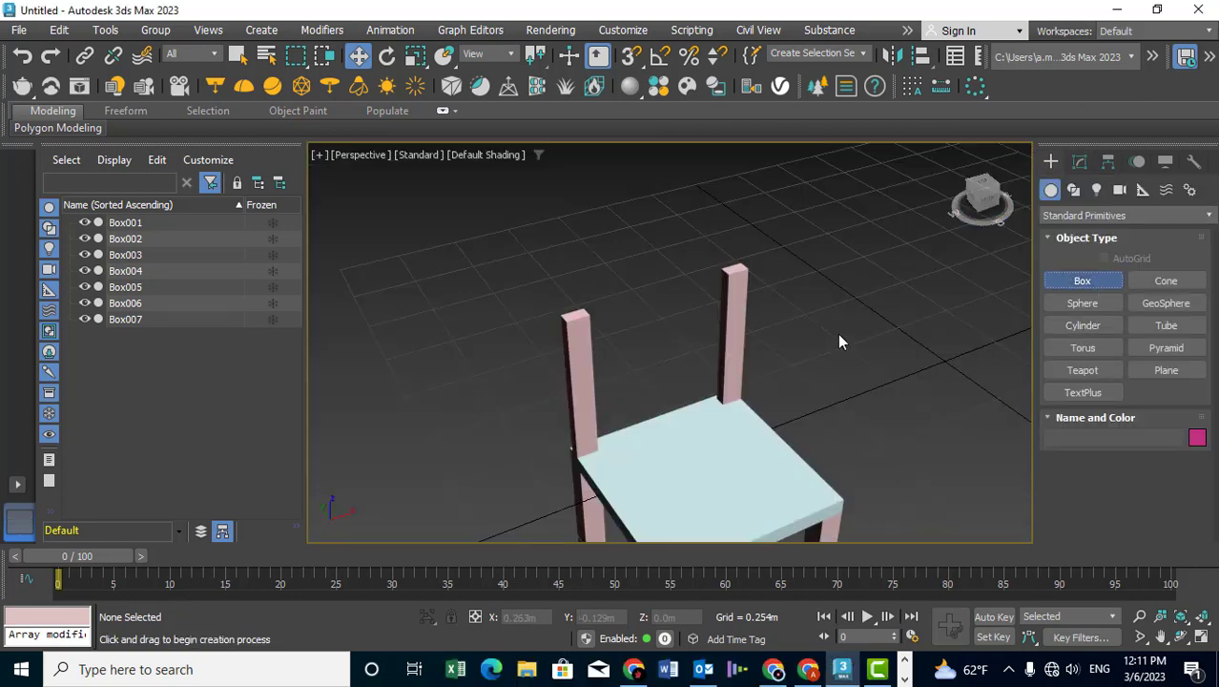
{"action": "scroll", "coordinate": [767, 332], "scroll_direction": "up", "scroll_amount": 3}
{"action": "scroll", "coordinate": [705, 291], "scroll_direction": "up", "scroll_amount": 3}
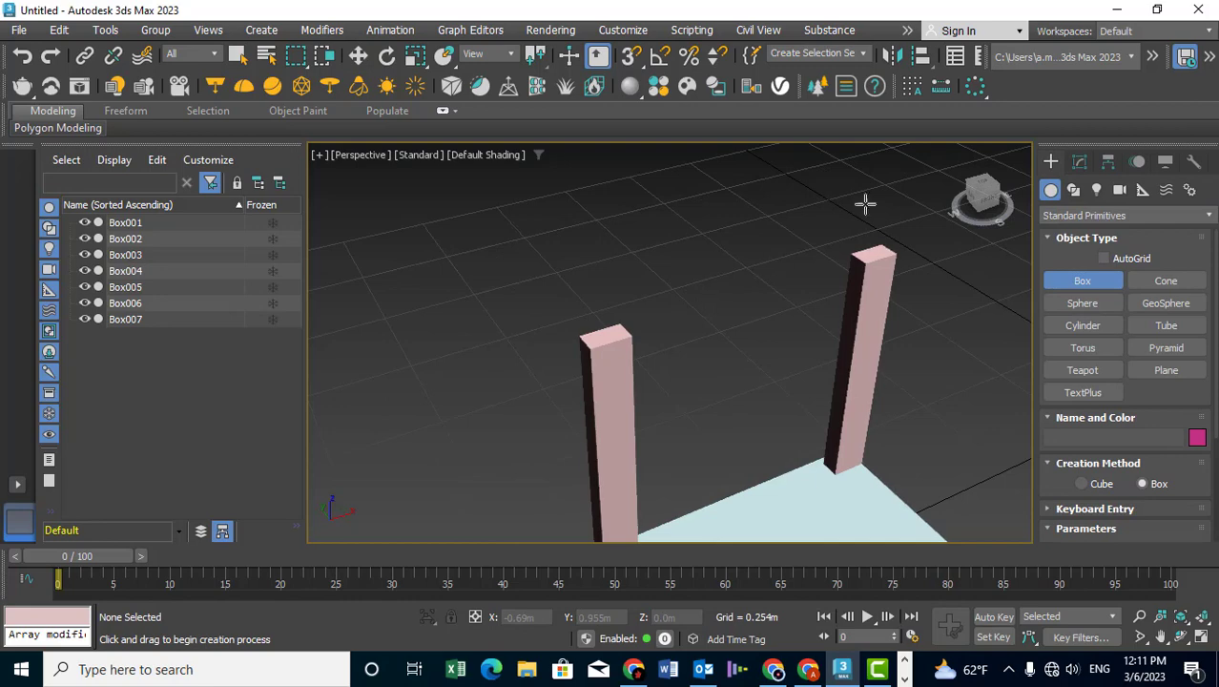
{"action": "left_click", "coordinate": [631, 55]}
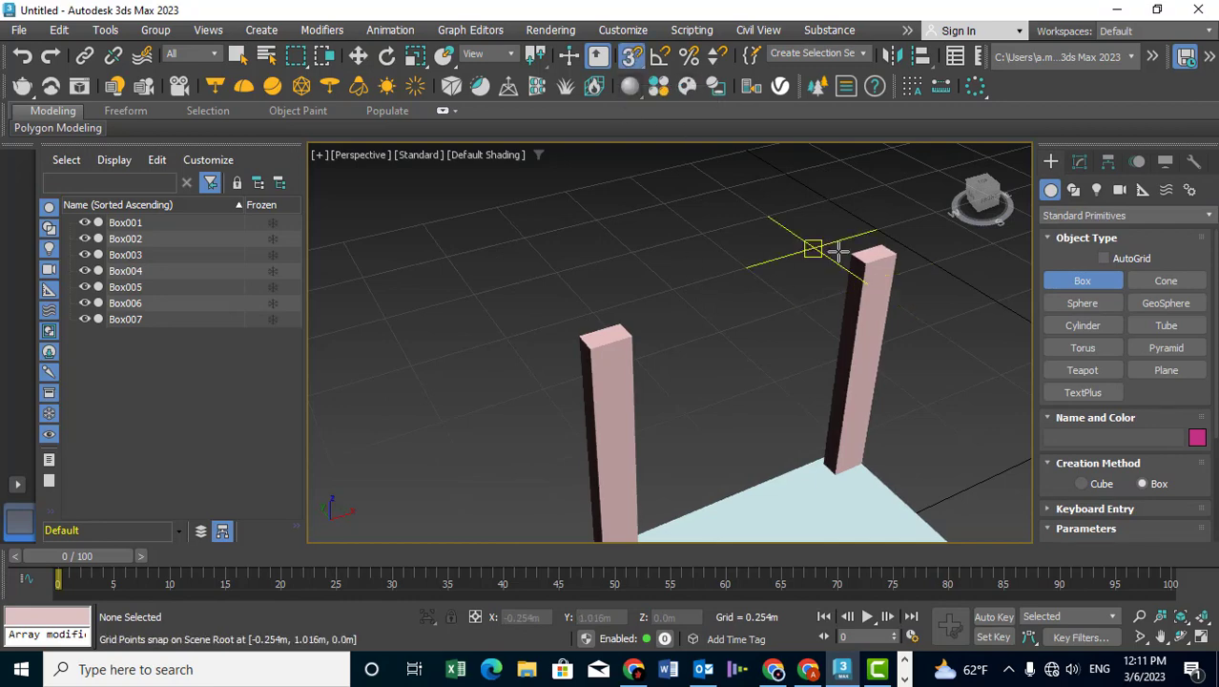
Set the snaps to Vertex only, turning off Grid Points
{"action": "right_click", "coordinate": [631, 55]}
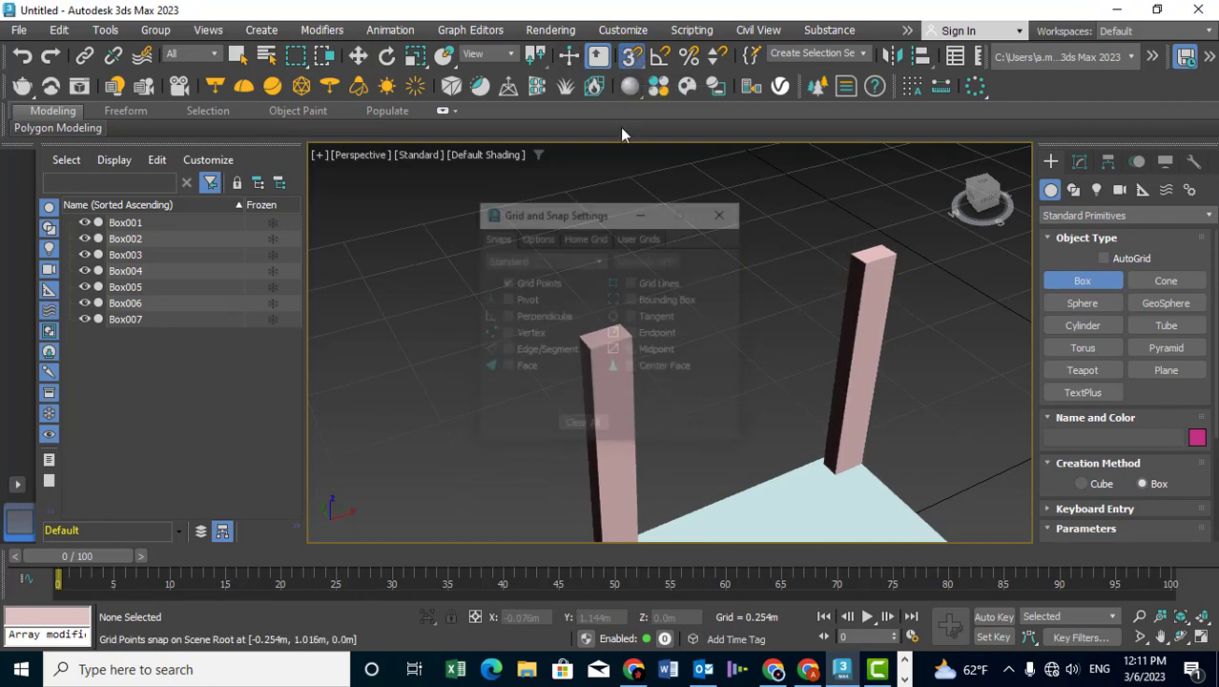
{"action": "left_click", "coordinate": [506, 334]}
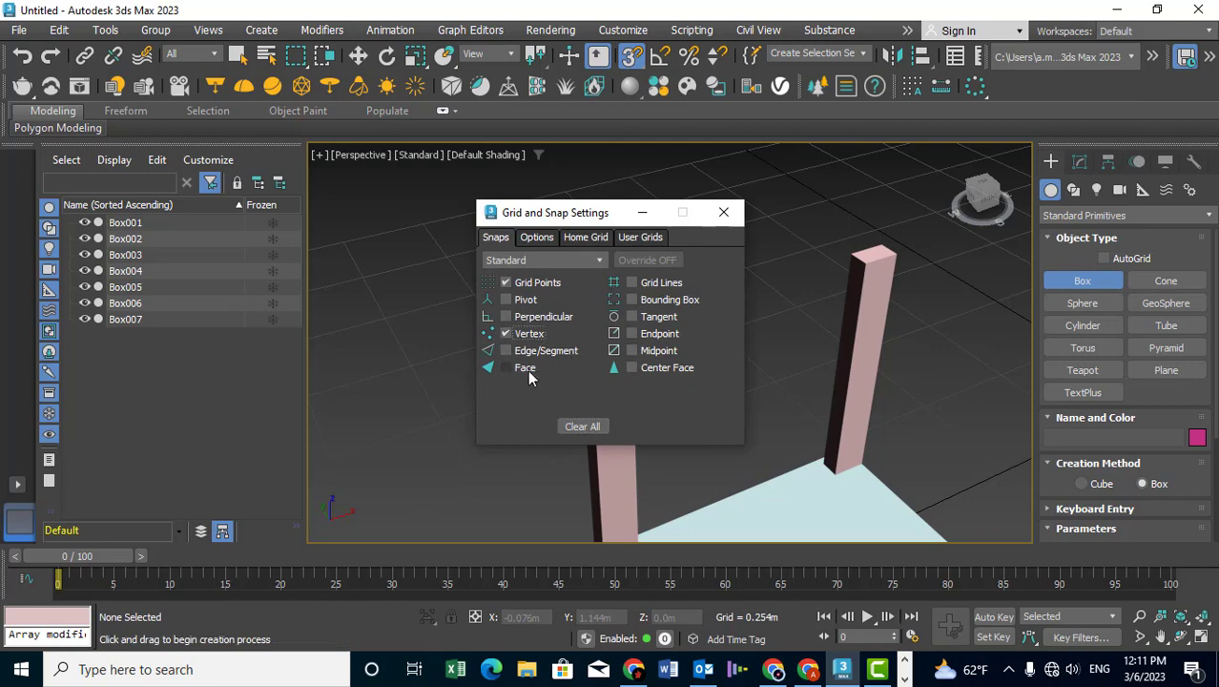
{"action": "left_click", "coordinate": [537, 283]}
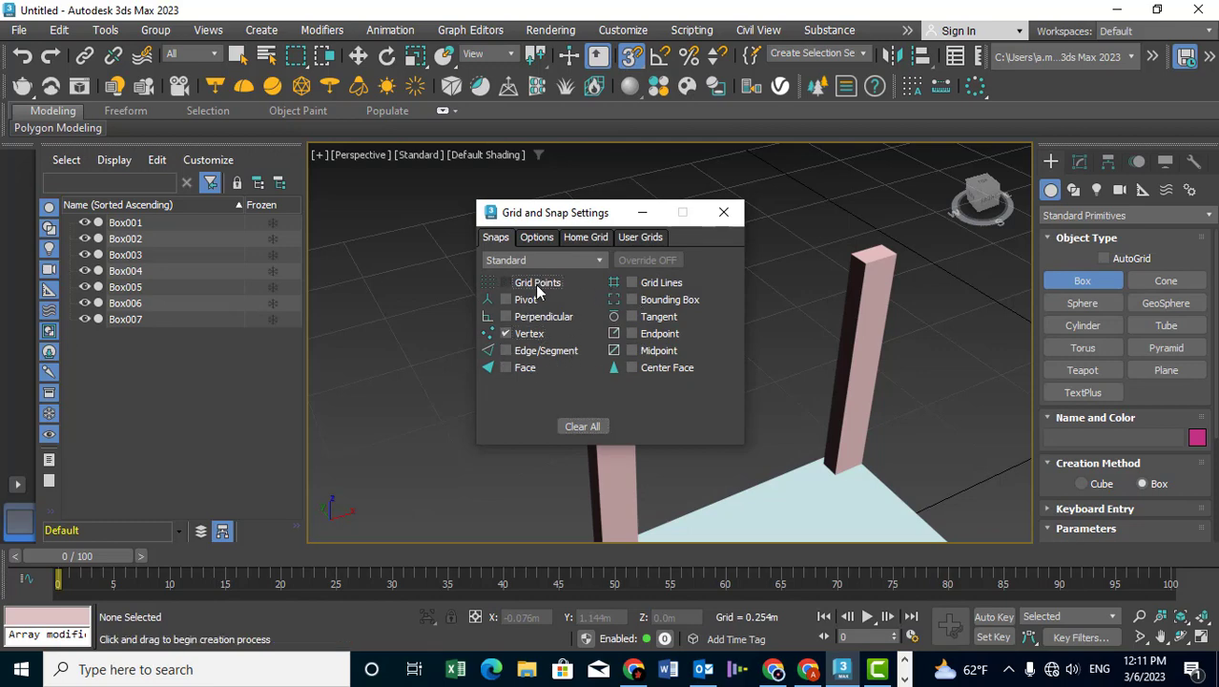
{"action": "left_click", "coordinate": [733, 211]}
Draw a slat box across the backrest post tops and reduce its Height and Length
{"action": "mouse_move", "coordinate": [847, 257]}
{"action": "left_mouse_down"}
{"action": "mouse_move", "coordinate": [664, 334]}
{"action": "mouse_move", "coordinate": [630, 332]}
{"action": "left_mouse_up"}
{"action": "left_click", "coordinate": [721, 435]}
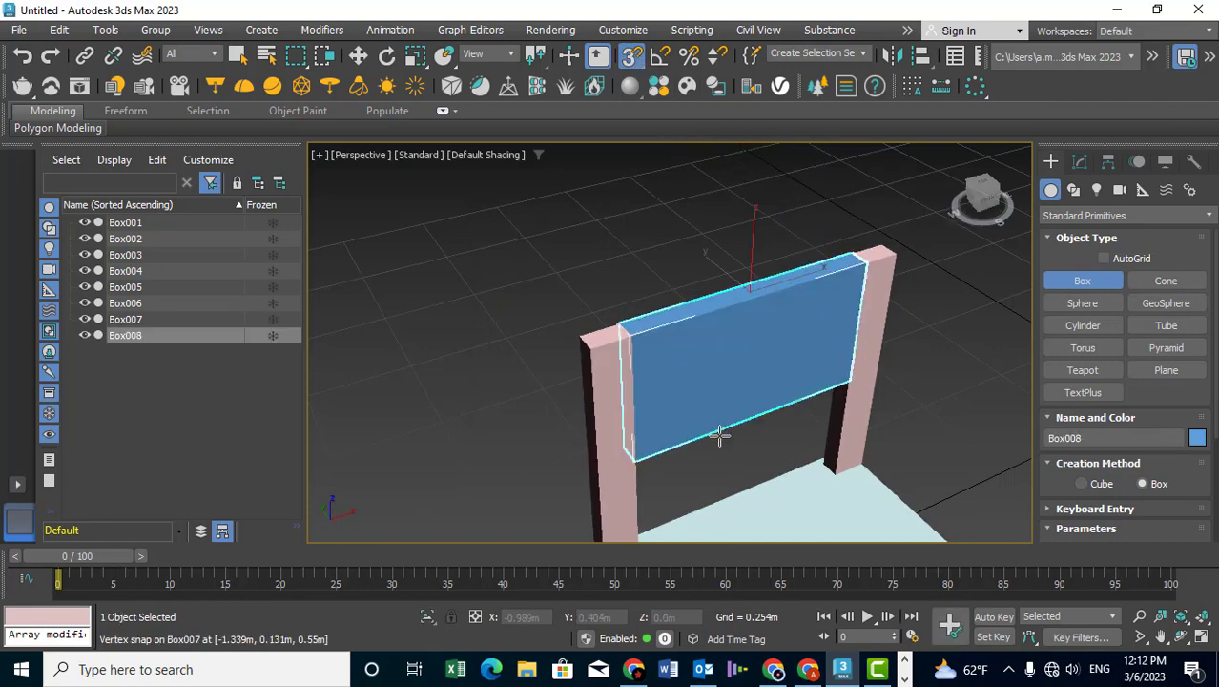
{"action": "key", "text": "w"}
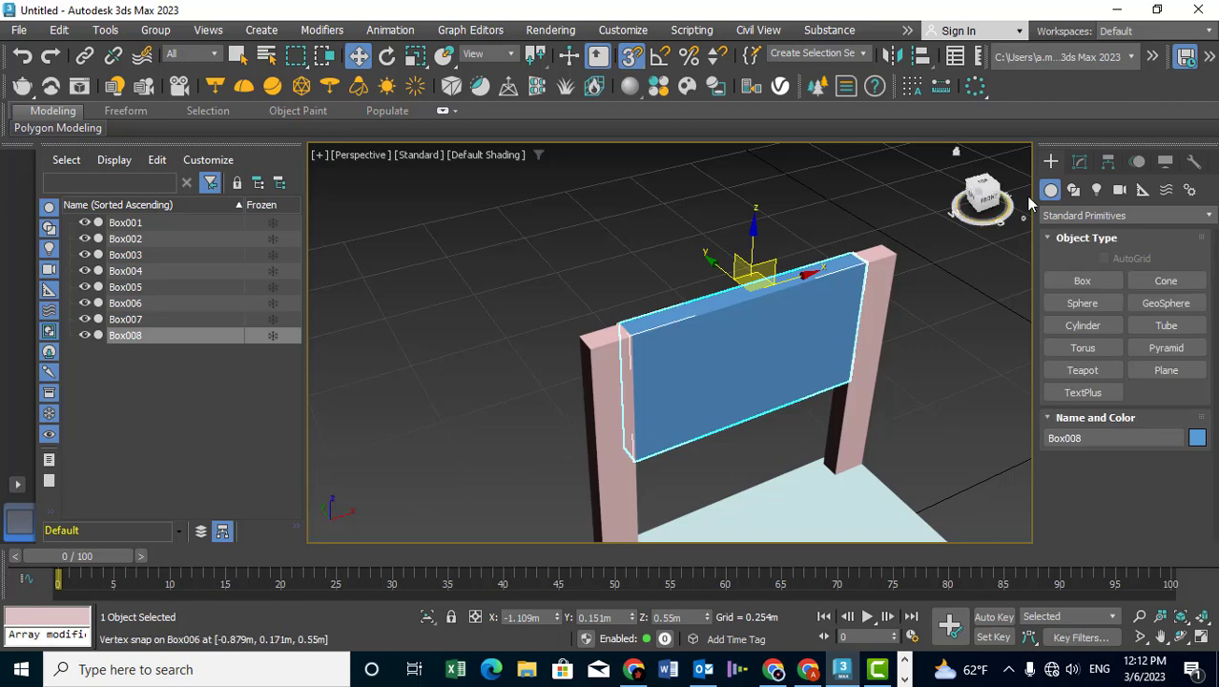
{"action": "left_click", "coordinate": [1078, 162]}
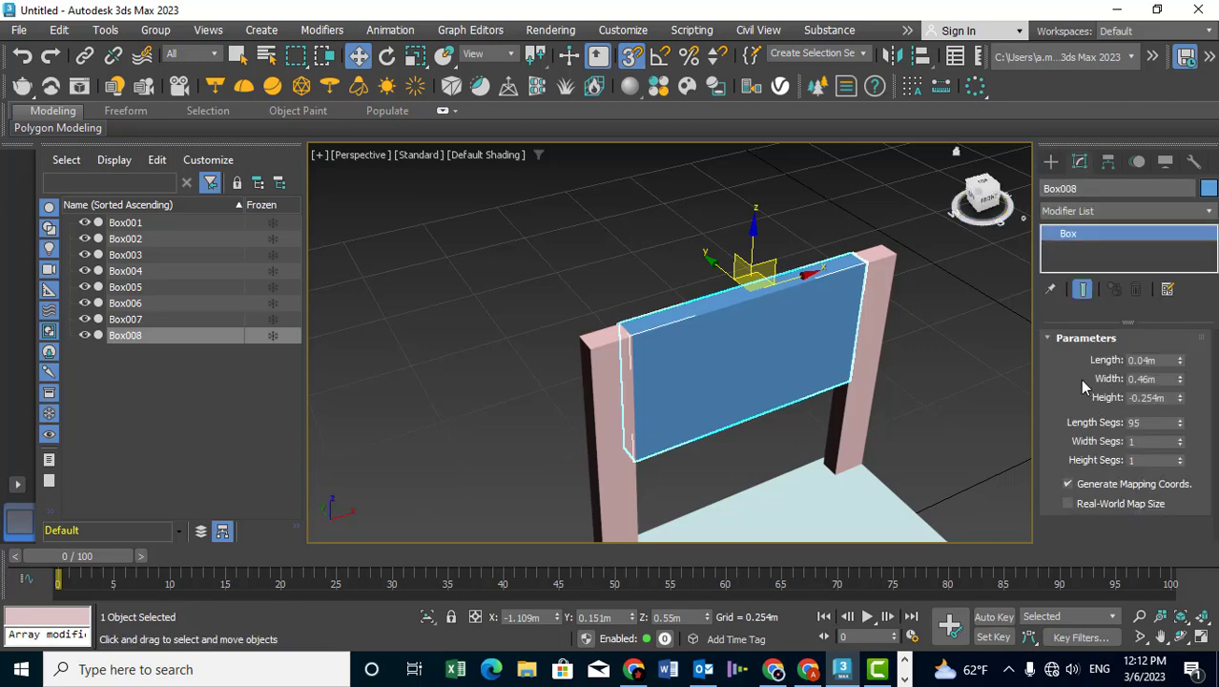
{"action": "left_click_drag", "start_coordinate": [1179, 402], "coordinate": [1180, 353]}
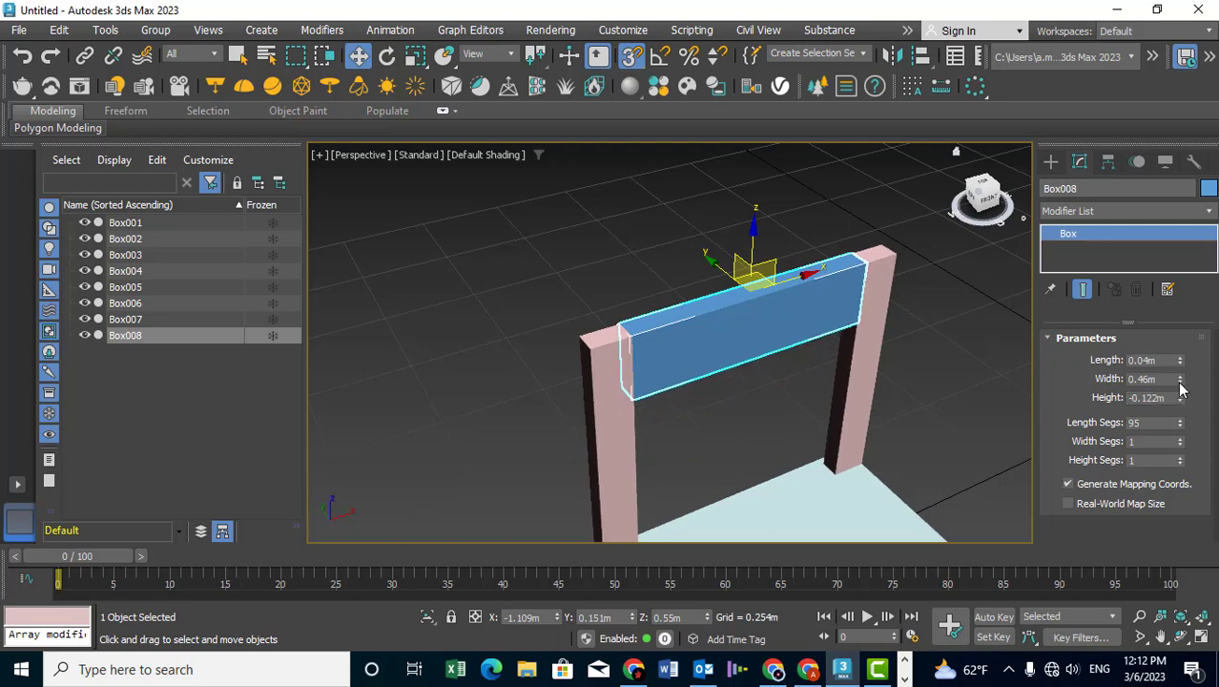
{"action": "left_click_drag", "start_coordinate": [1179, 364], "coordinate": [1175, 420]}
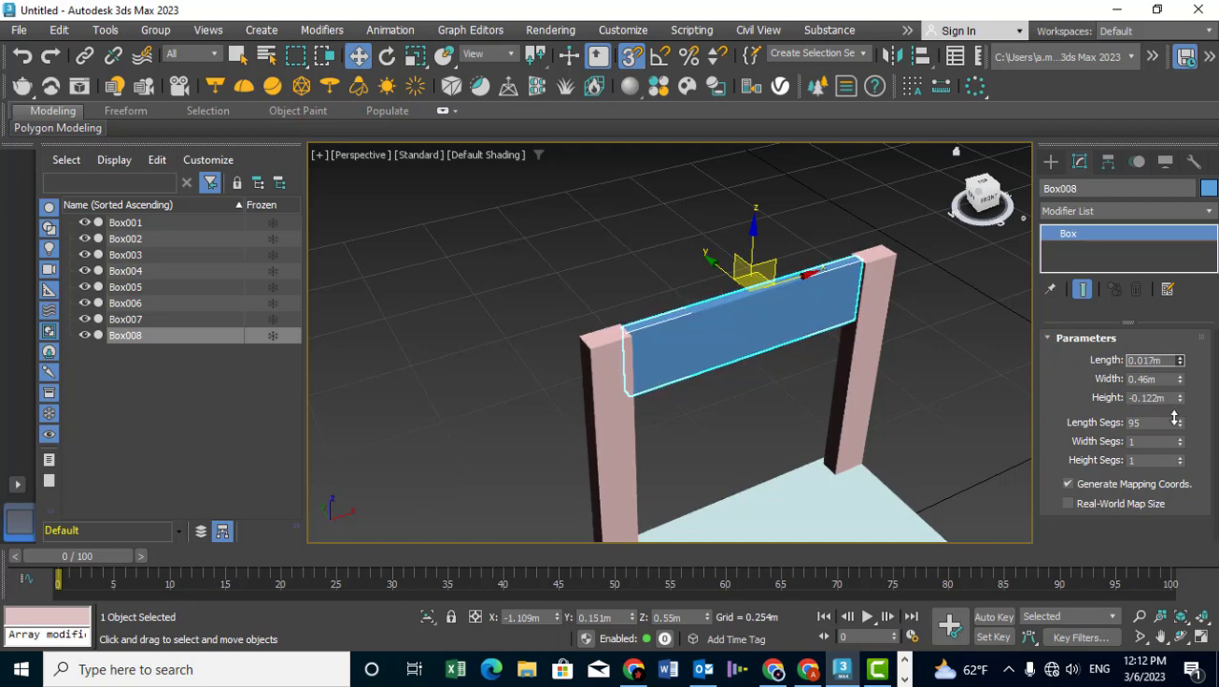
Shift-move a copy of the slat down below the original, creating Box009
{"action": "middle_click_drag", "start_coordinate": [733, 398], "coordinate": [700, 395], "text": "alt"}
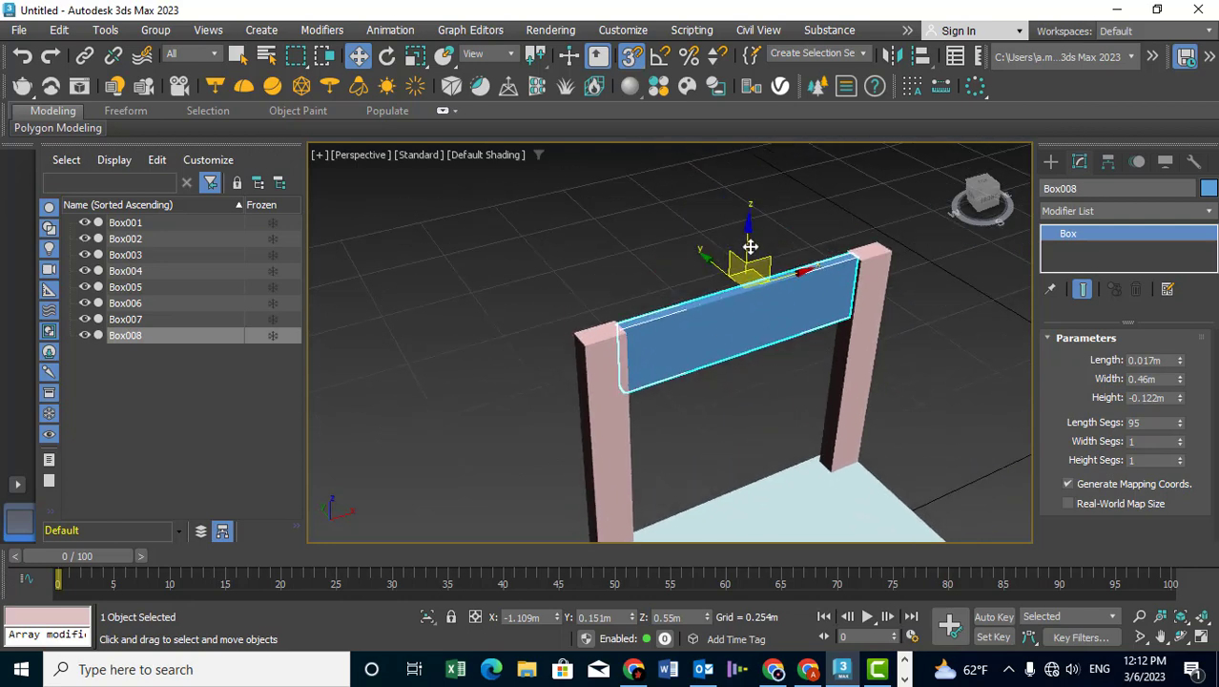
{"action": "middle_click_drag", "start_coordinate": [751, 247], "coordinate": [747, 239], "text": "alt"}
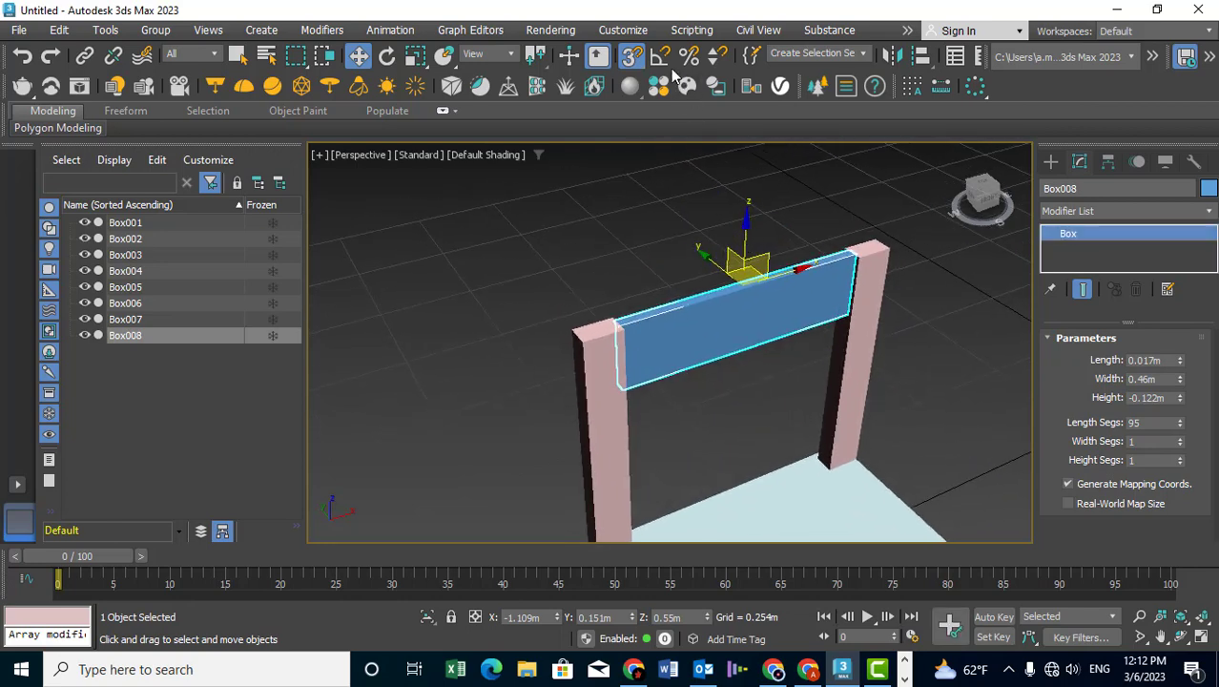
{"action": "left_click_drag", "start_coordinate": [743, 223], "coordinate": [757, 365], "text": "shift"}
{"action": "key", "text": "Return"}
{"action": "scroll", "coordinate": [710, 275], "scroll_direction": "down", "scroll_amount": 2}
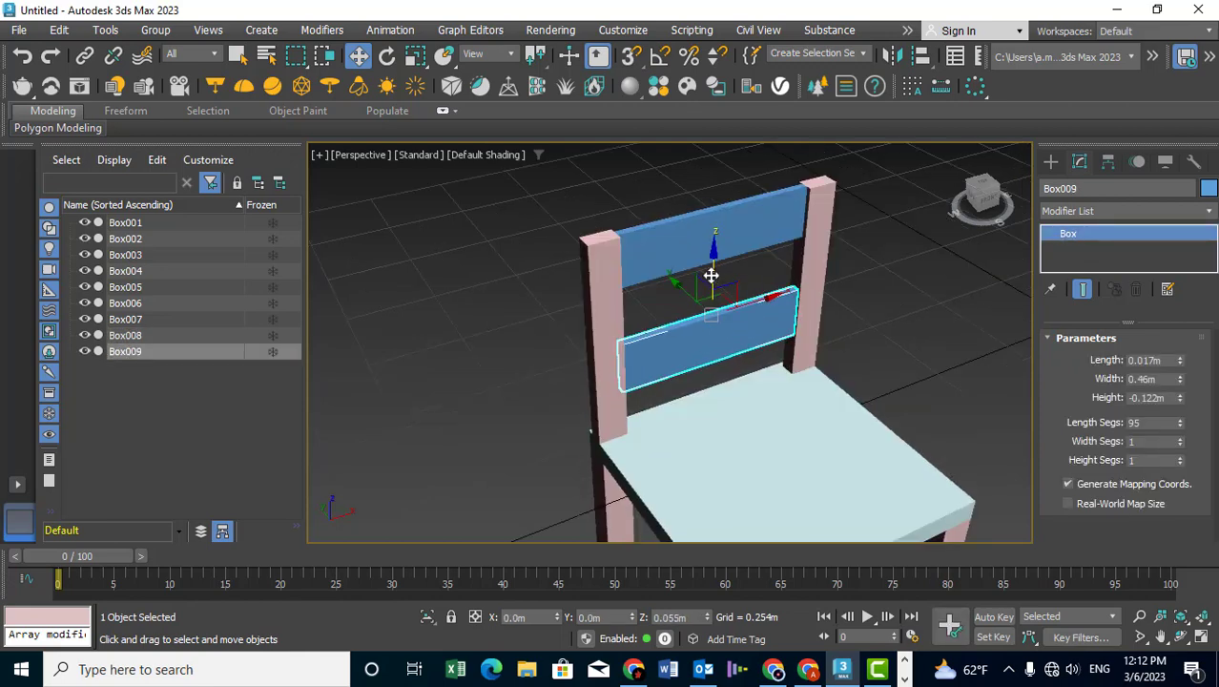
{"action": "left_click", "coordinate": [542, 325]}
Draw a new flat blue box, Box010, beside the chair
{"action": "scroll", "coordinate": [542, 325], "scroll_direction": "down", "scroll_amount": 2}
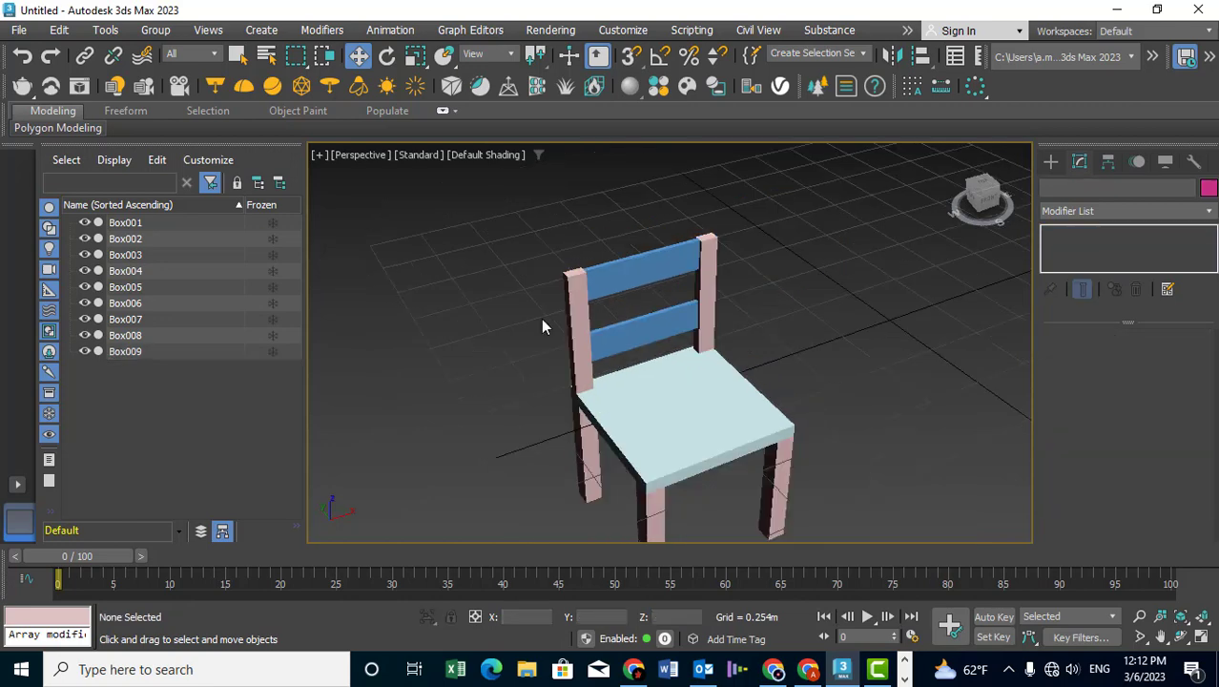
{"action": "mouse_move", "coordinate": [542, 324]}
{"action": "middle_mouse_down"}
{"action": "mouse_move", "coordinate": [655, 380]}
{"action": "mouse_move", "coordinate": [753, 384]}
{"action": "mouse_move", "coordinate": [707, 340]}
{"action": "middle_mouse_up"}
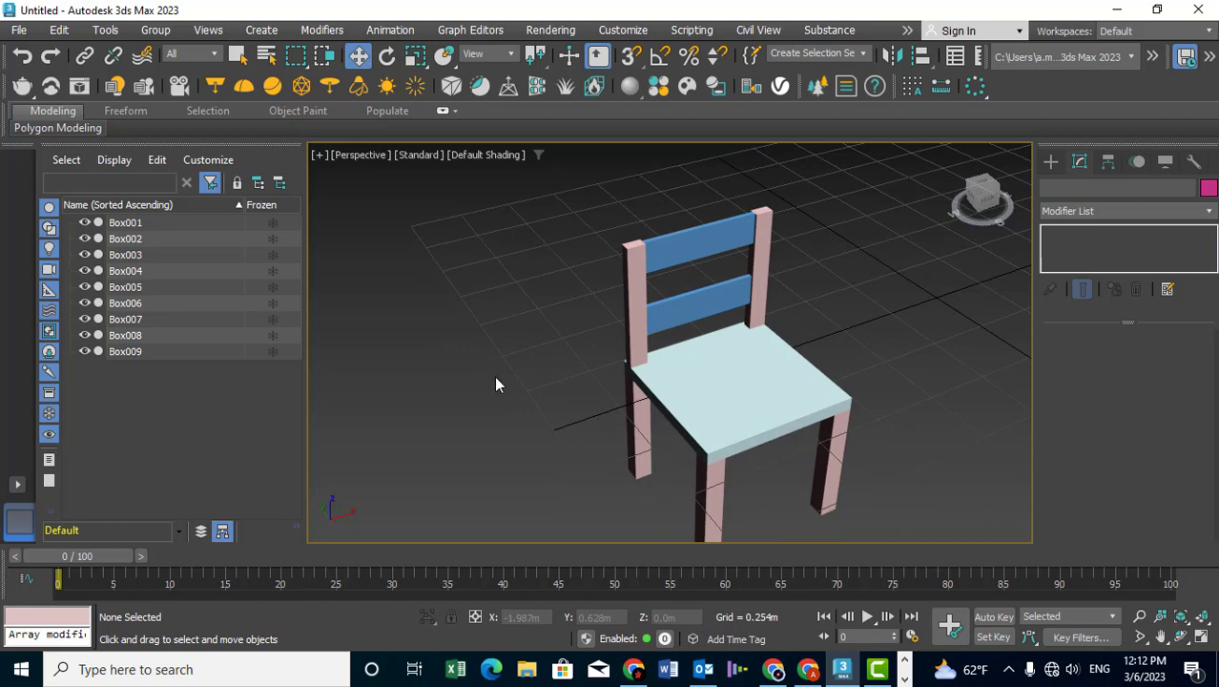
{"action": "middle_click_drag", "start_coordinate": [591, 375], "coordinate": [578, 348]}
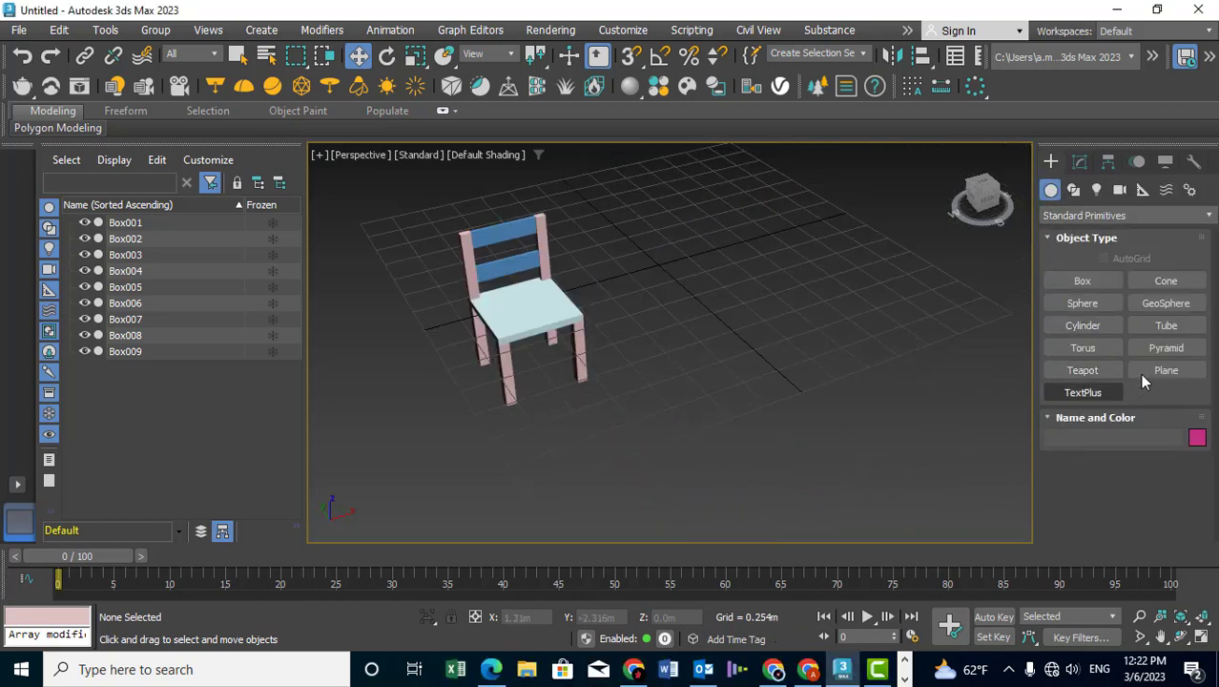
{"action": "left_click", "coordinate": [1082, 280]}
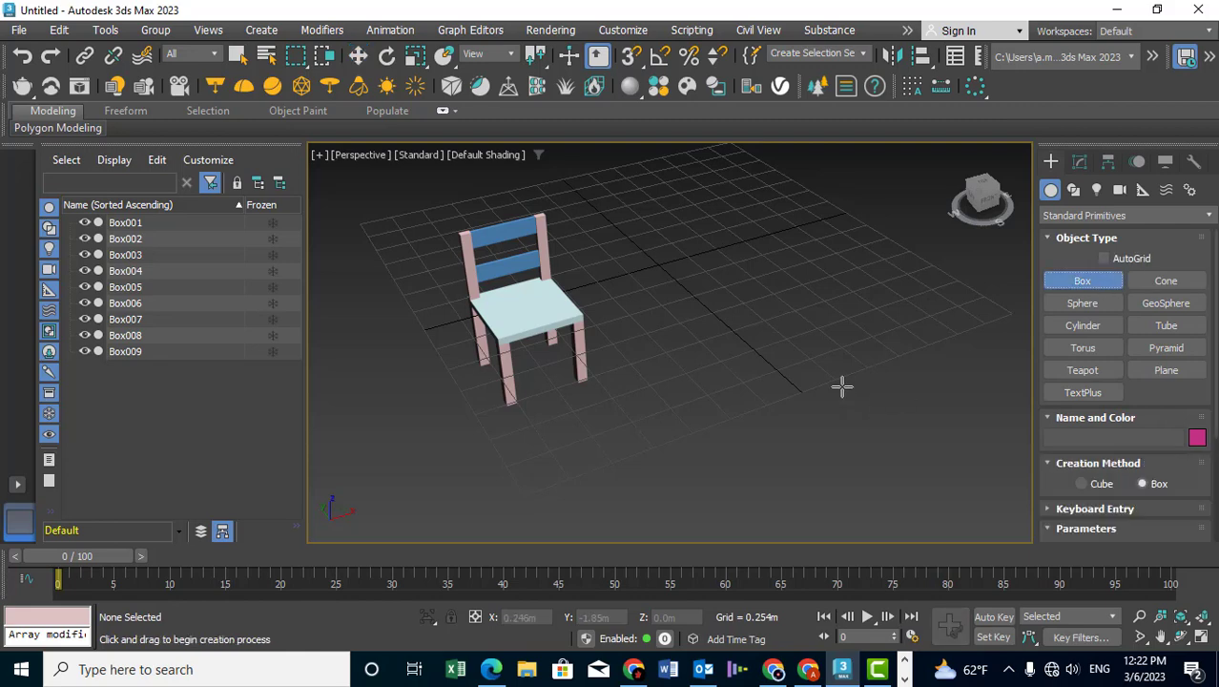
{"action": "left_click_drag", "start_coordinate": [842, 385], "coordinate": [865, 532]}
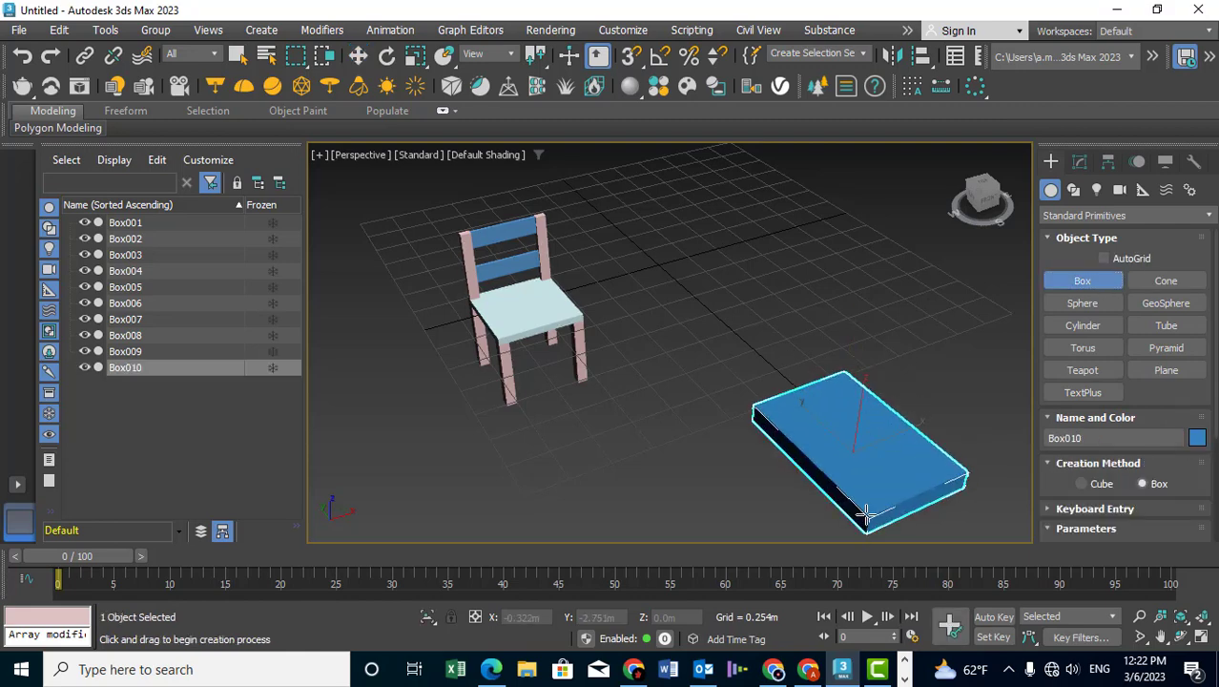
{"action": "left_click", "coordinate": [865, 515]}
{"action": "middle_click_drag", "start_coordinate": [868, 492], "coordinate": [770, 476], "text": "alt"}
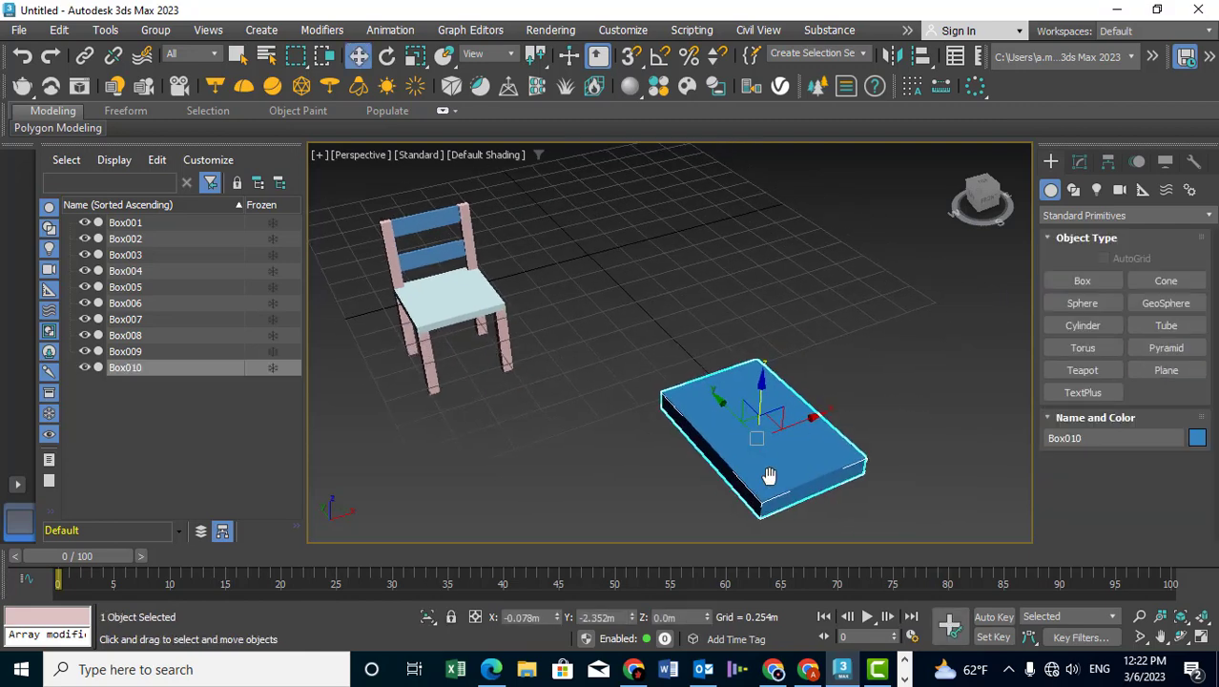
Scale Box010 up uniformly to about 155%, then deselect it
{"action": "left_click", "coordinate": [1082, 164]}
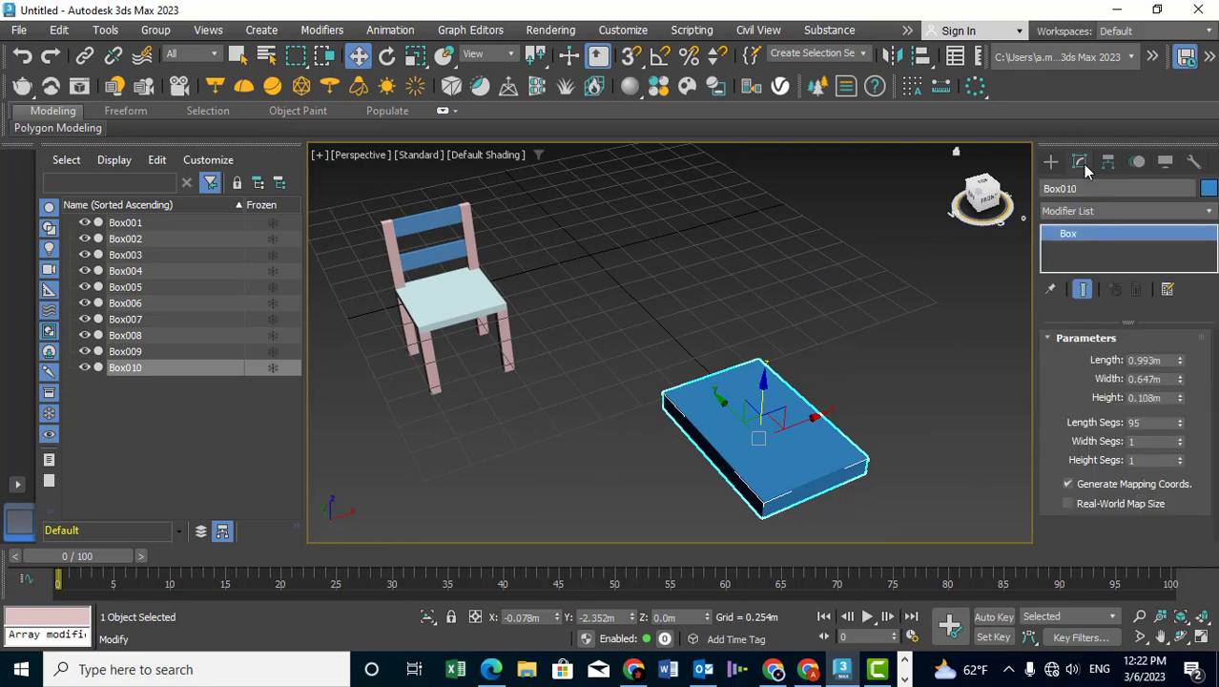
{"action": "right_click", "coordinate": [760, 431]}
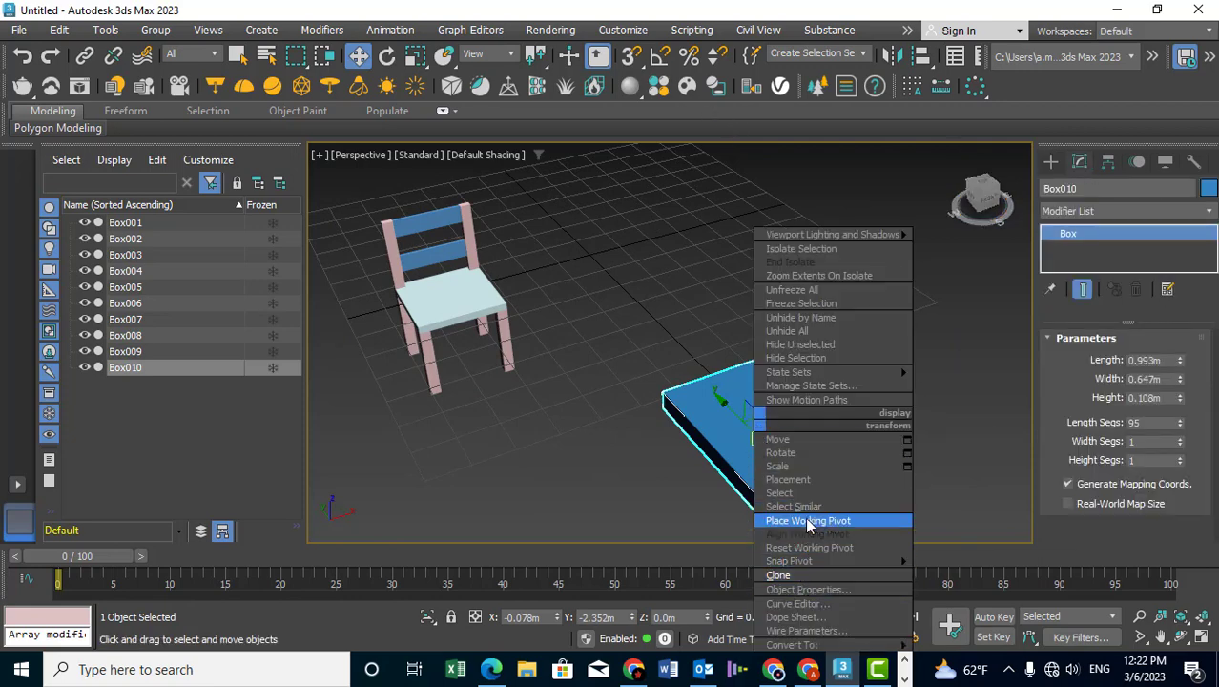
{"action": "left_click", "coordinate": [780, 465]}
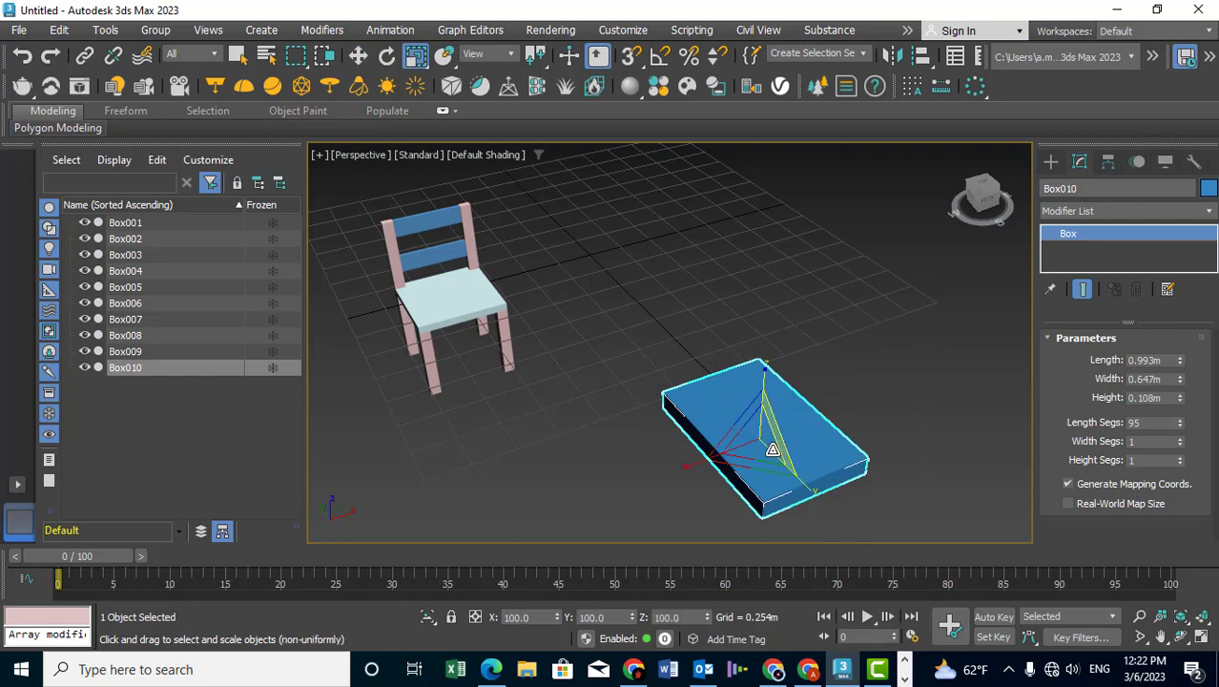
{"action": "left_click_drag", "start_coordinate": [760, 441], "coordinate": [750, 381]}
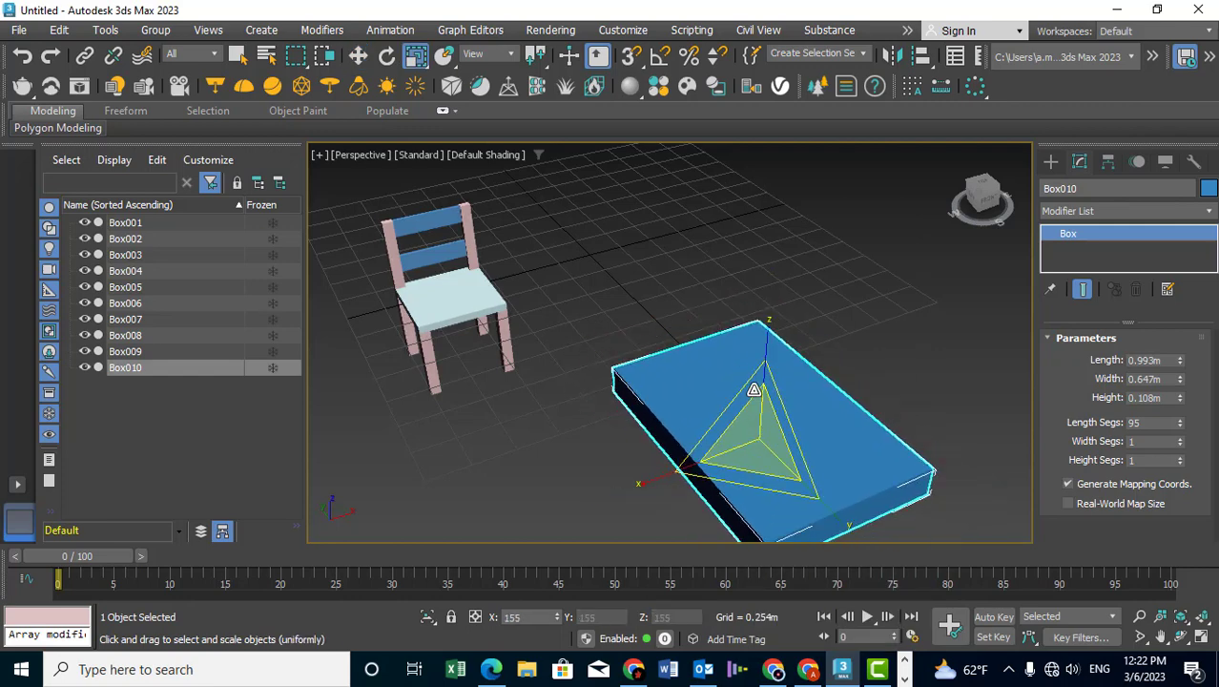
{"action": "left_click", "coordinate": [599, 490]}
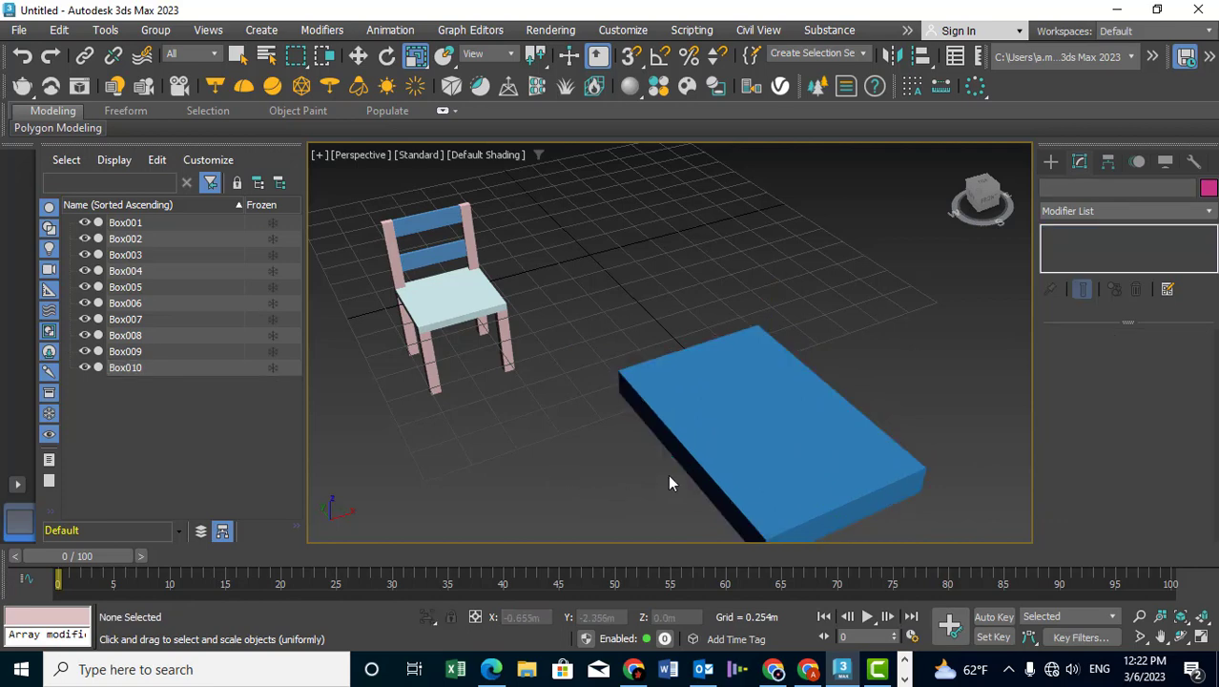
{"action": "middle_click_drag", "start_coordinate": [667, 482], "coordinate": [721, 427]}
Create a pyramid beside the blue box and switch to the Move tool
{"action": "left_click", "coordinate": [1050, 162]}
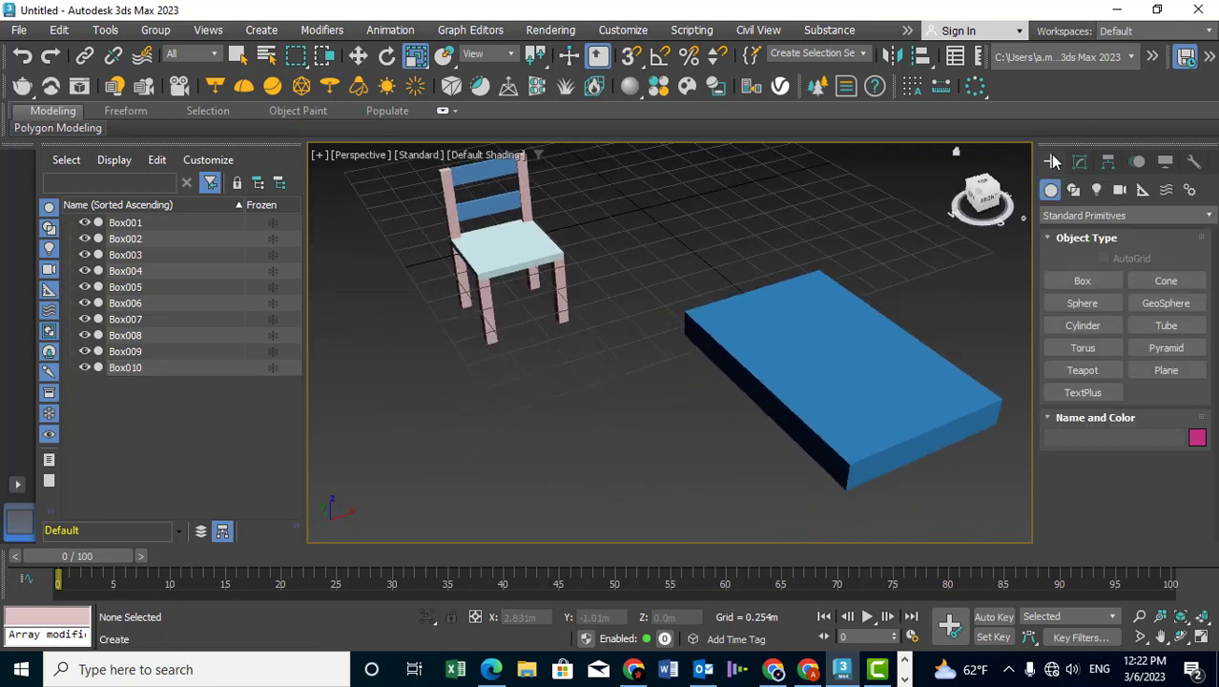
{"action": "left_click", "coordinate": [1165, 349]}
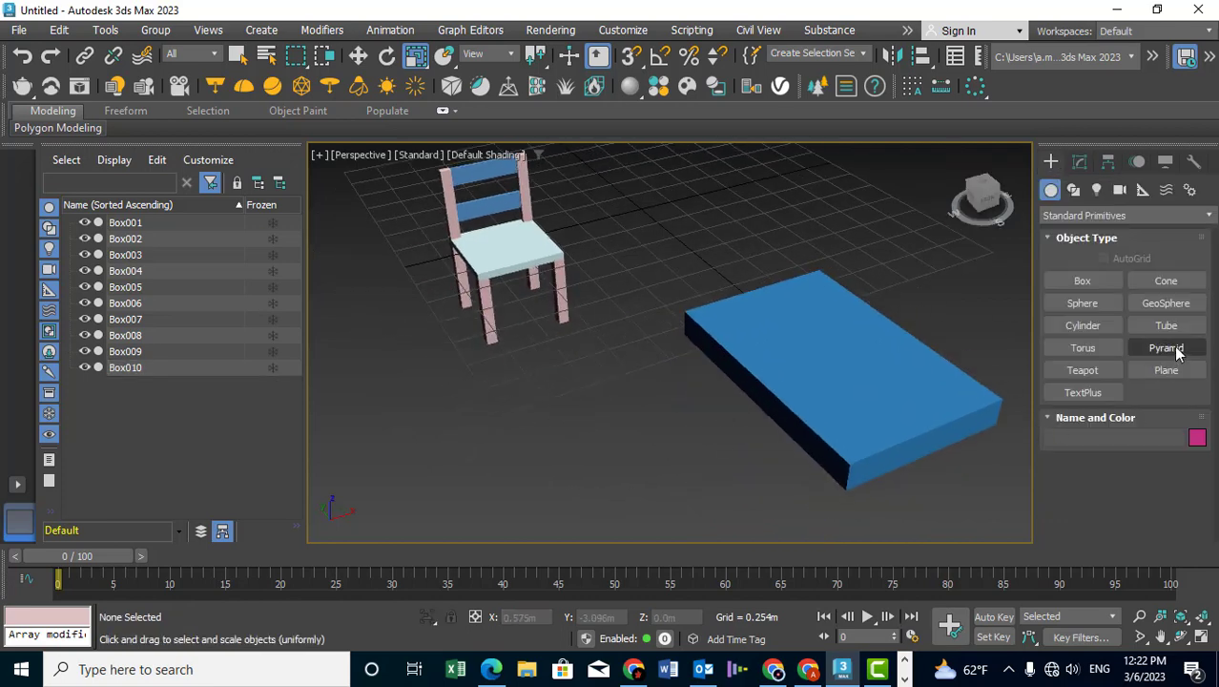
{"action": "left_click_drag", "start_coordinate": [623, 417], "coordinate": [624, 553]}
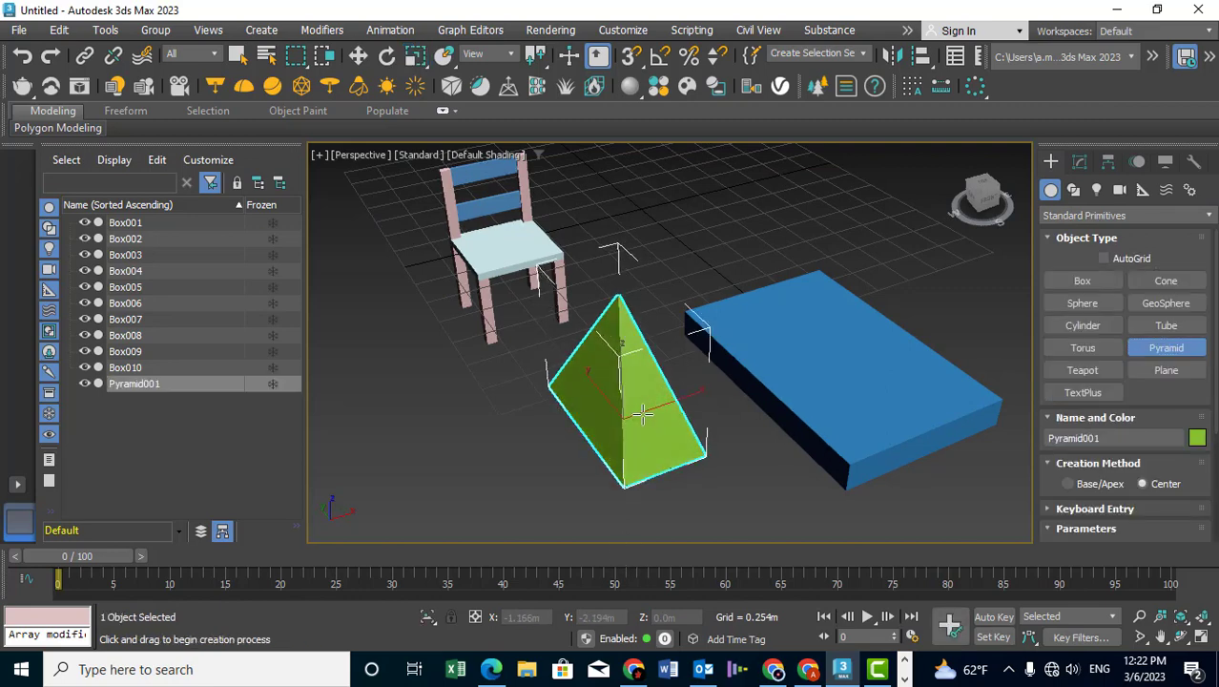
{"action": "key", "text": "r"}
{"action": "mouse_move", "coordinate": [661, 414]}
{"action": "middle_mouse_down"}
{"action": "mouse_move", "coordinate": [654, 422]}
{"action": "mouse_move", "coordinate": [682, 407]}
{"action": "middle_mouse_up"}
{"action": "right_click", "coordinate": [761, 260]}
{"action": "left_click", "coordinate": [793, 277]}
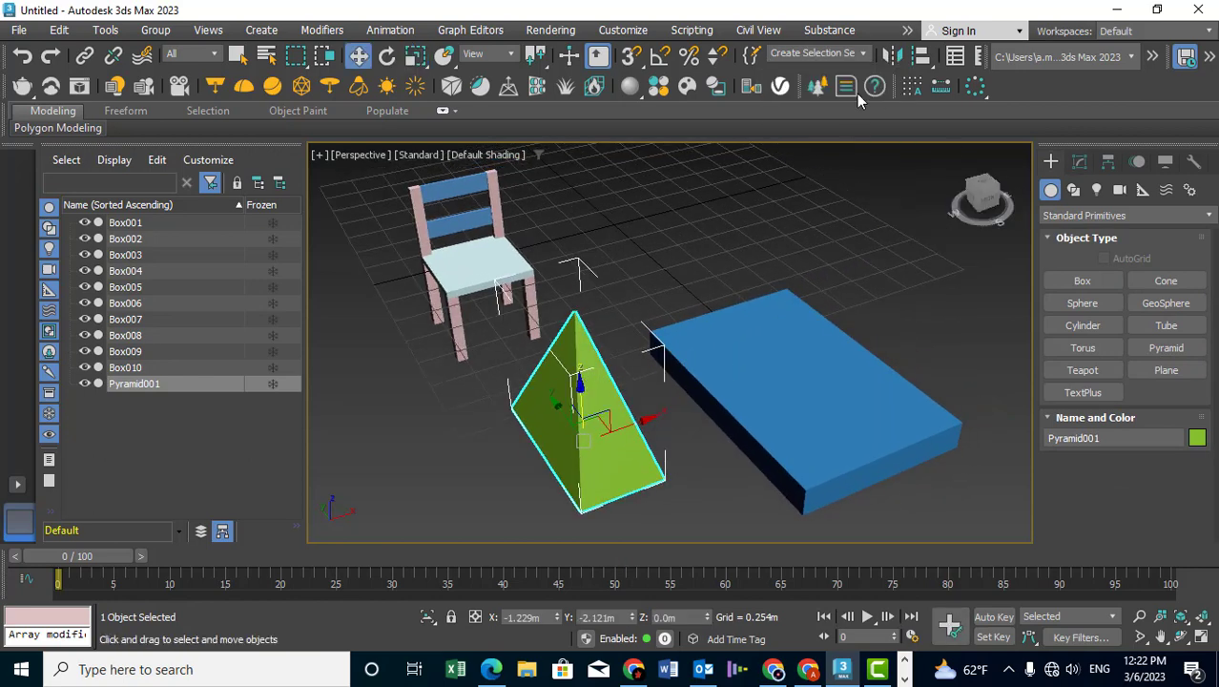
Align the pyramid to the blue box on position and match its X, Y, Z scale
{"action": "left_click", "coordinate": [921, 55]}
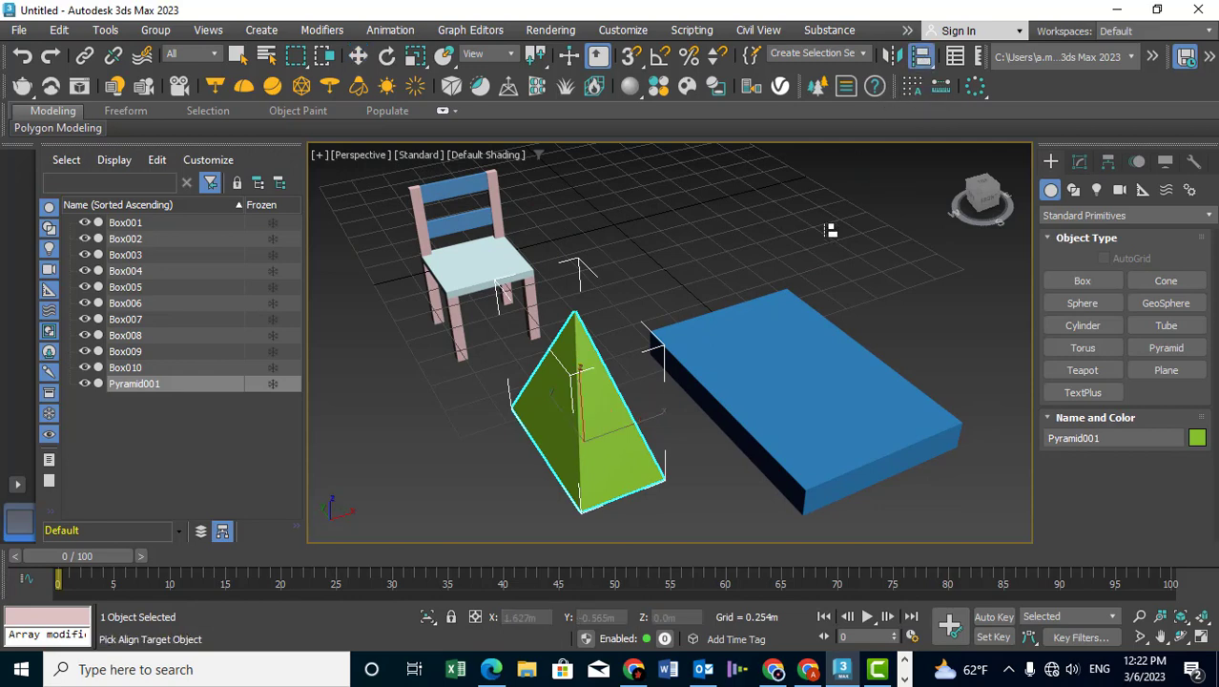
{"action": "left_click", "coordinate": [795, 363]}
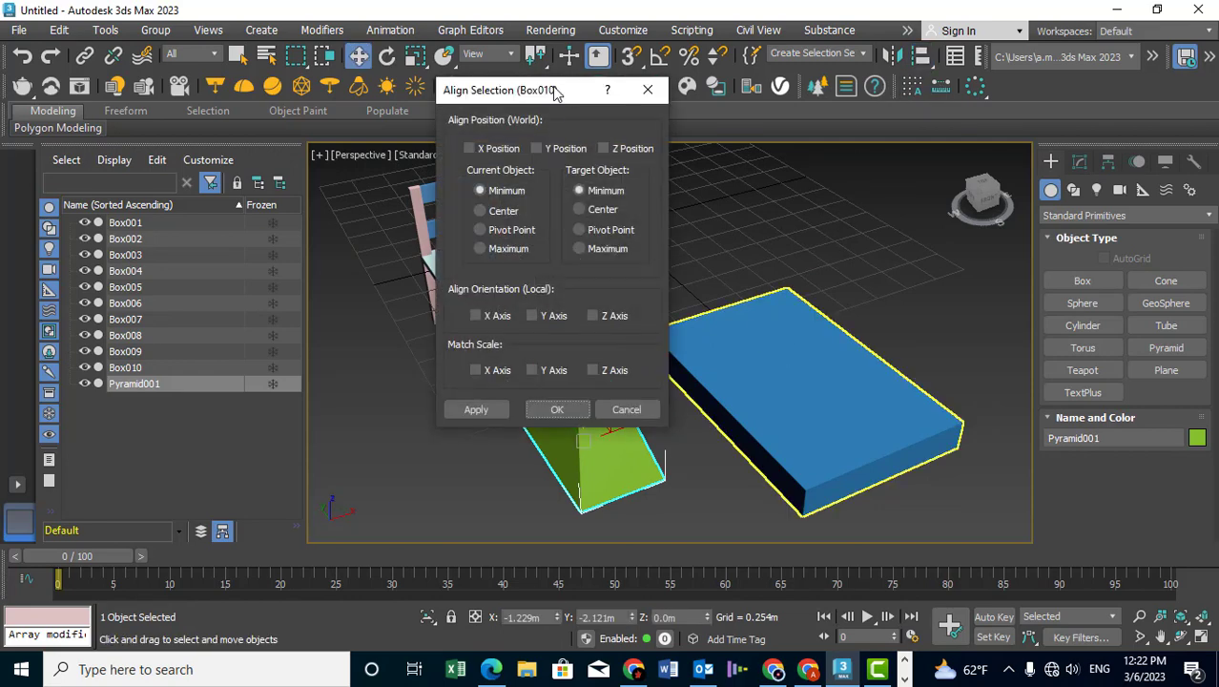
{"action": "left_click_drag", "start_coordinate": [556, 90], "coordinate": [356, 110]}
{"action": "left_click", "coordinate": [271, 170]}
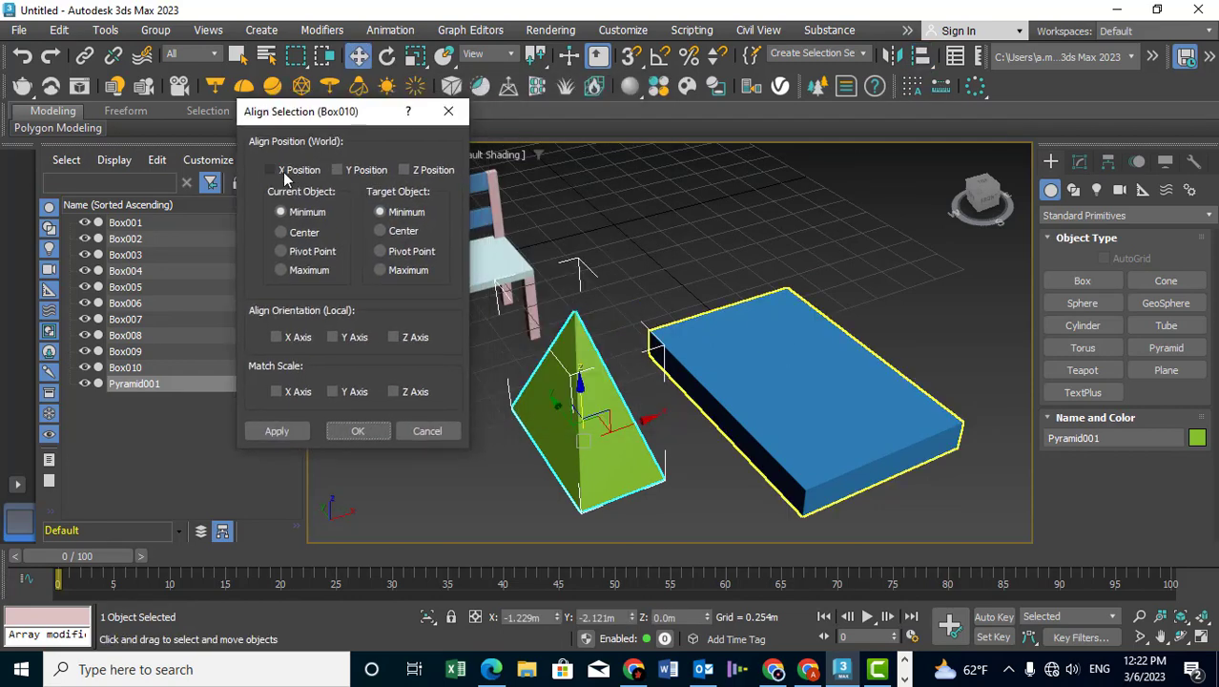
{"action": "left_click", "coordinate": [355, 174]}
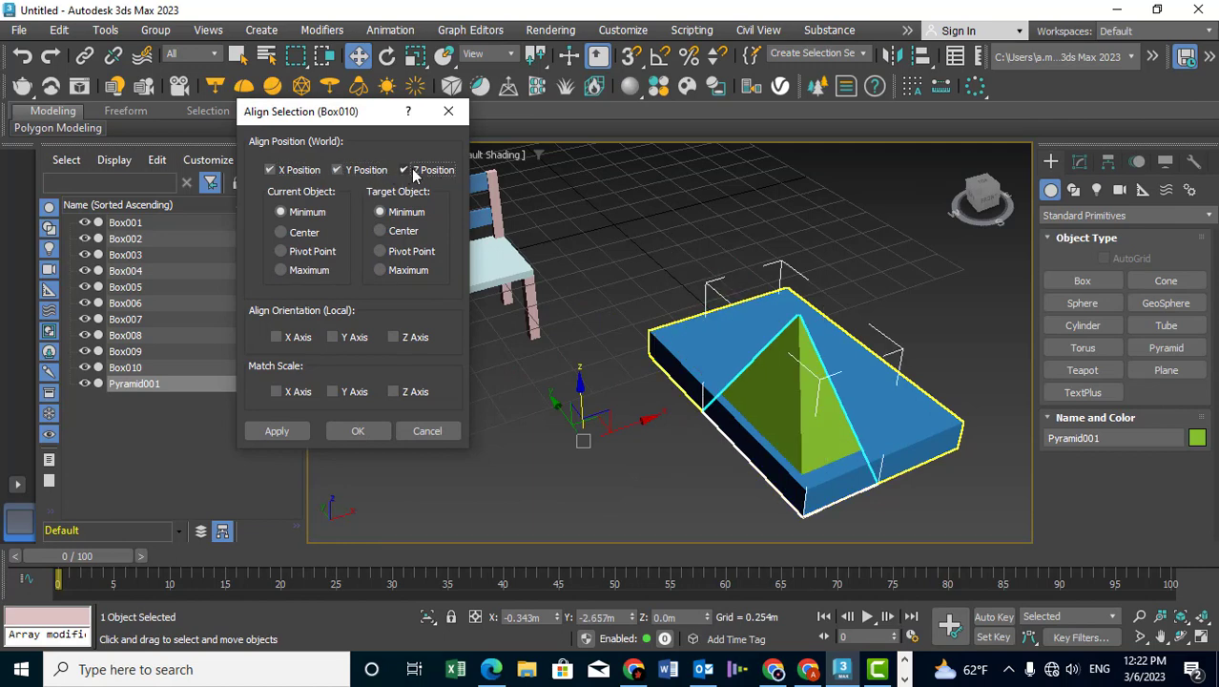
{"action": "left_click", "coordinate": [276, 392]}
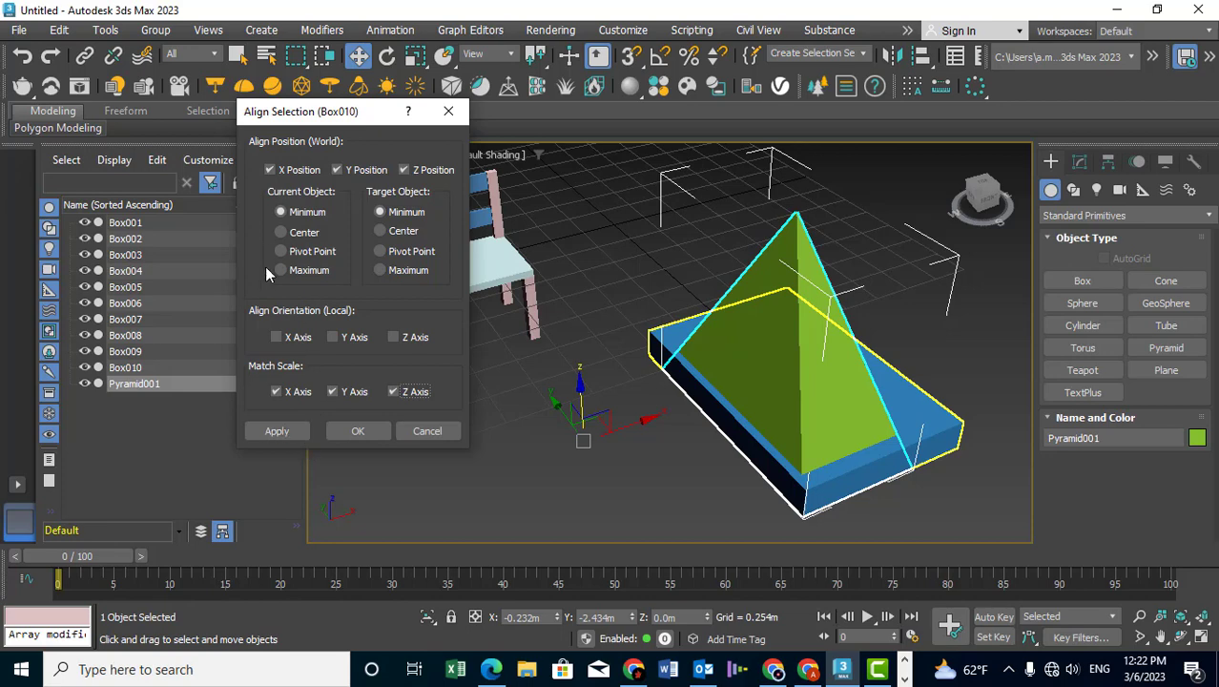
{"action": "left_click", "coordinate": [297, 436]}
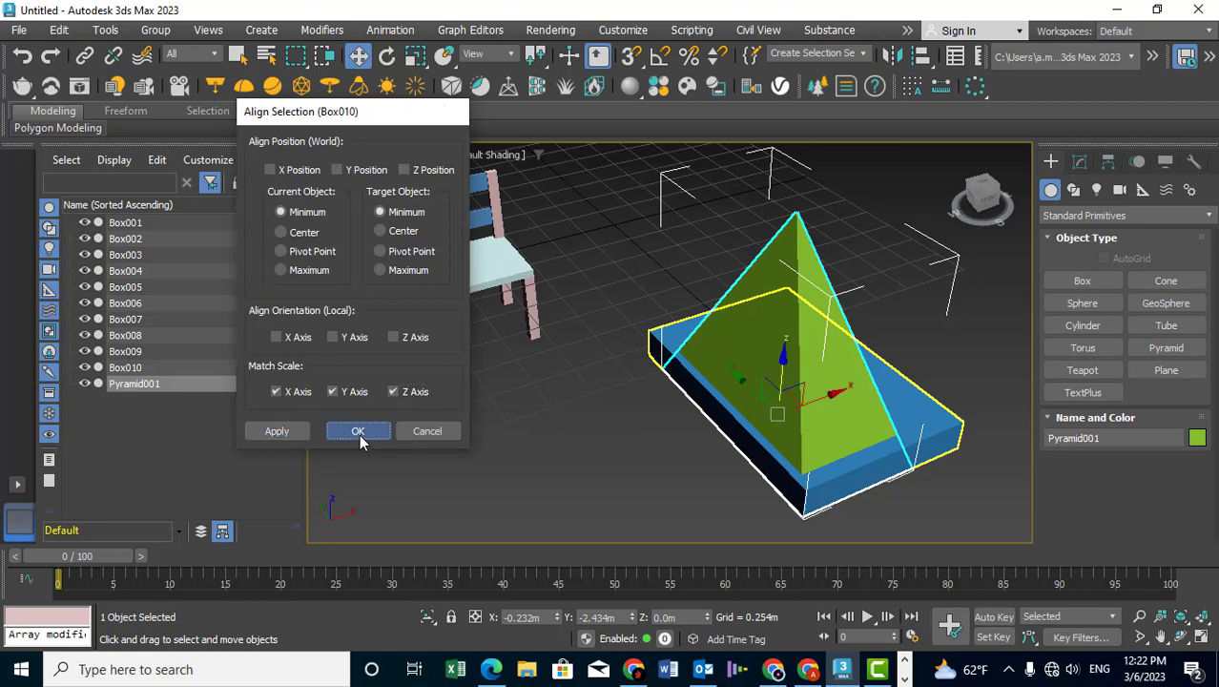
{"action": "left_click", "coordinate": [358, 434]}
{"action": "left_click", "coordinate": [668, 482]}
Switch to four viewports, zoom the Left view onto the box, and select the pyramid
{"action": "left_click", "coordinate": [1204, 635]}
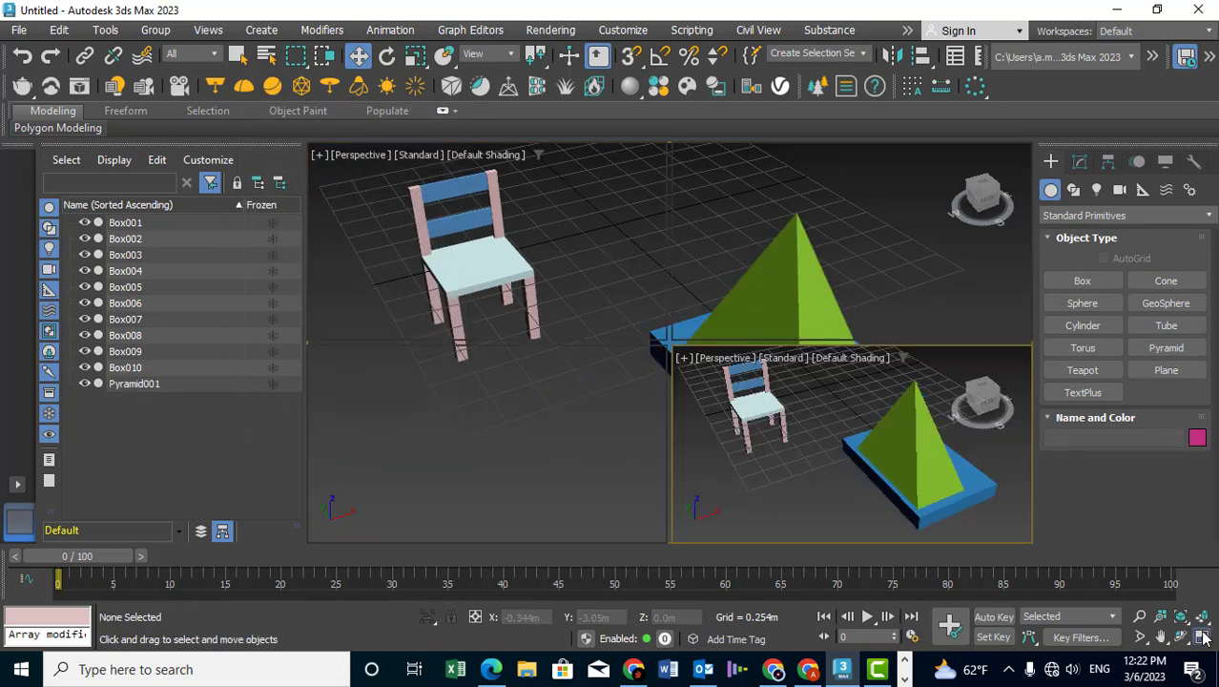
{"action": "left_click", "coordinate": [574, 455]}
{"action": "scroll", "coordinate": [577, 451], "scroll_direction": "up", "scroll_amount": 3}
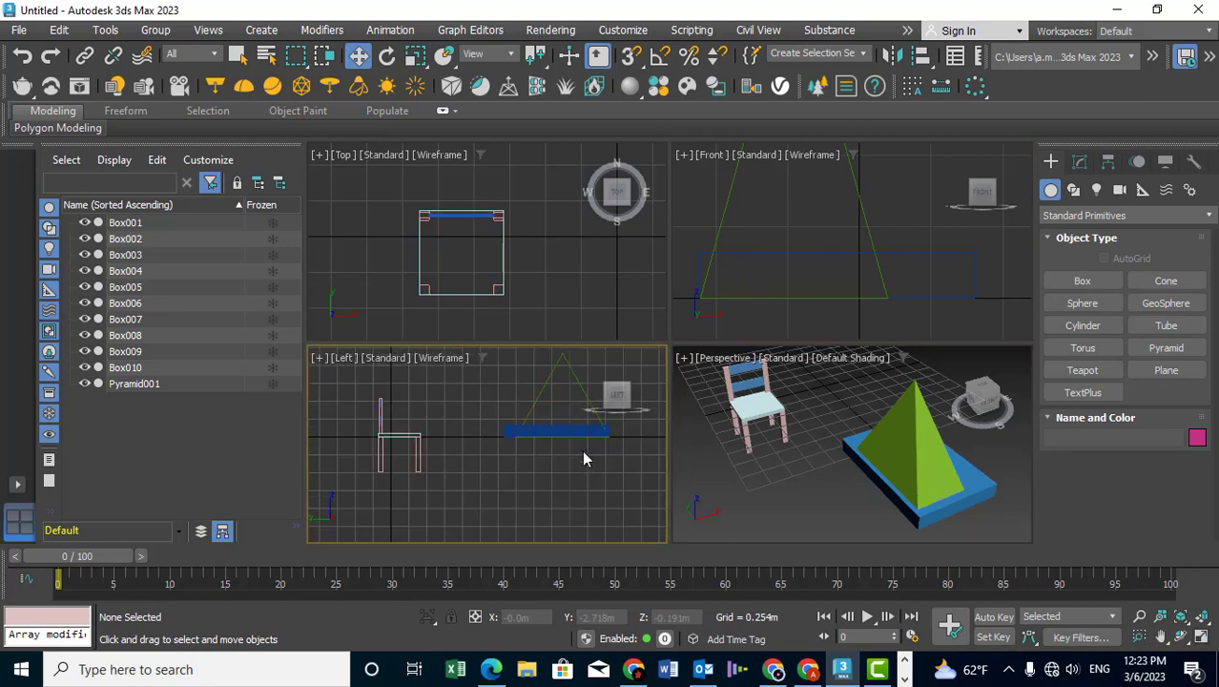
{"action": "scroll", "coordinate": [582, 450], "scroll_direction": "up", "scroll_amount": 2}
{"action": "scroll", "coordinate": [571, 453], "scroll_direction": "up", "scroll_amount": 2}
{"action": "middle_click_drag", "start_coordinate": [450, 484], "coordinate": [417, 518]}
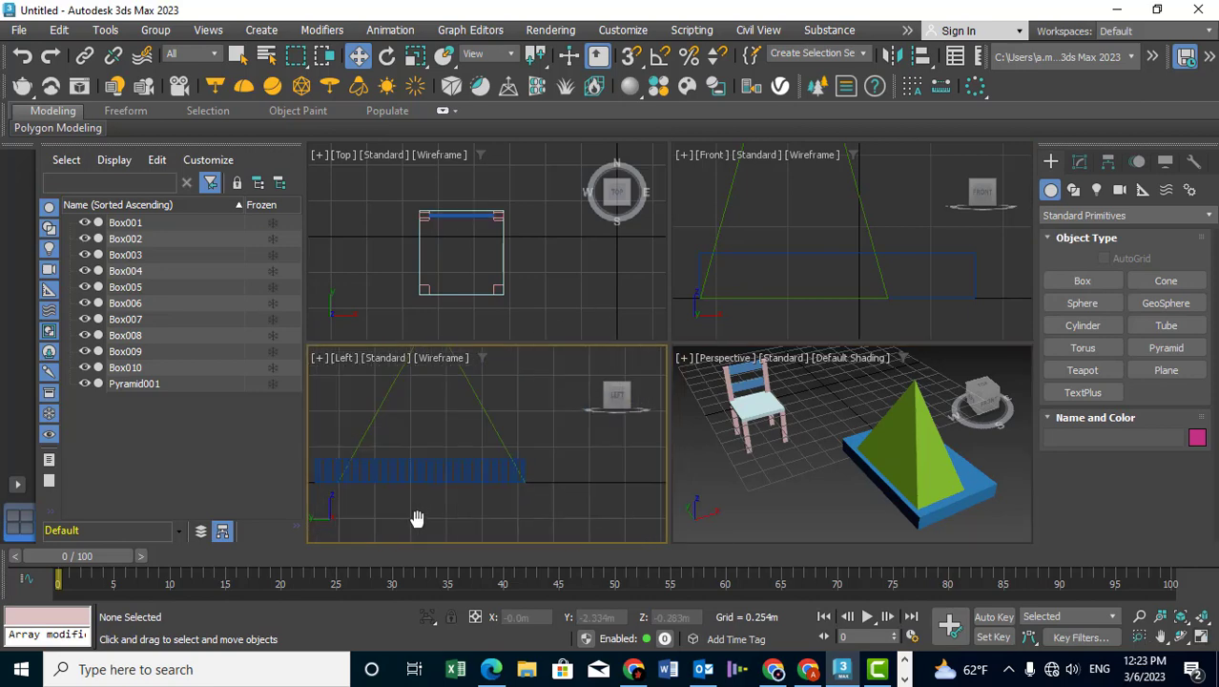
{"action": "left_click", "coordinate": [493, 428]}
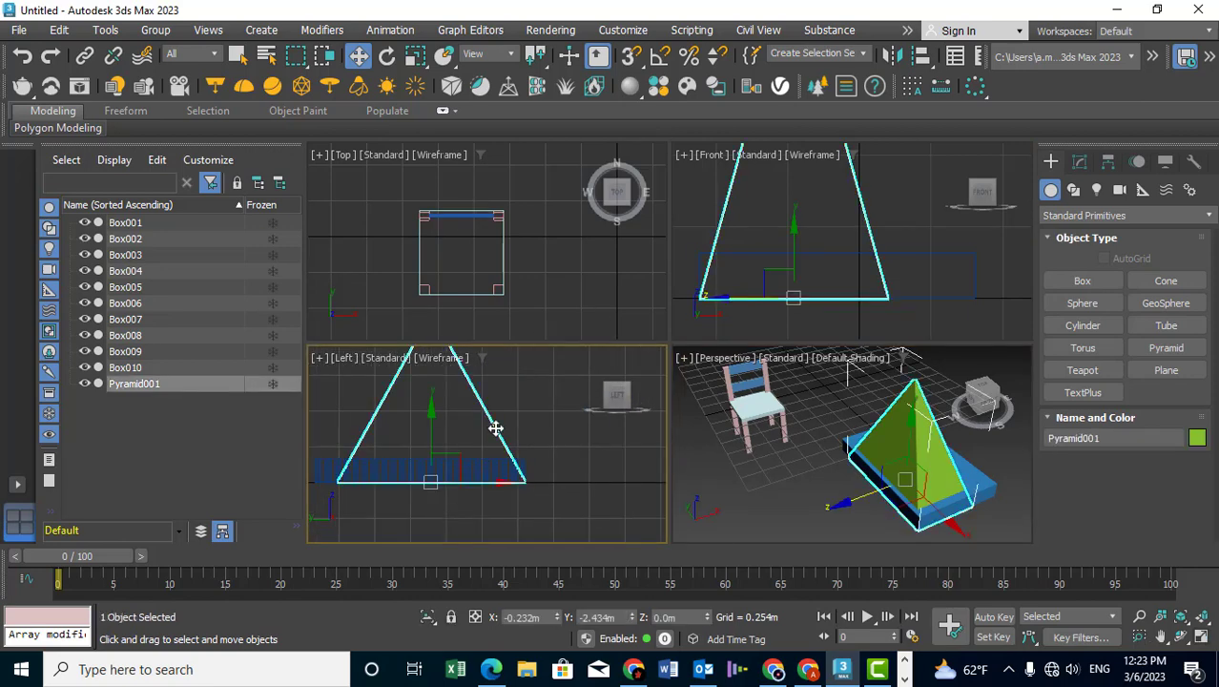
Align the pyramid to the box along Y with the Target Object set to Maximum
{"action": "left_click", "coordinate": [921, 57]}
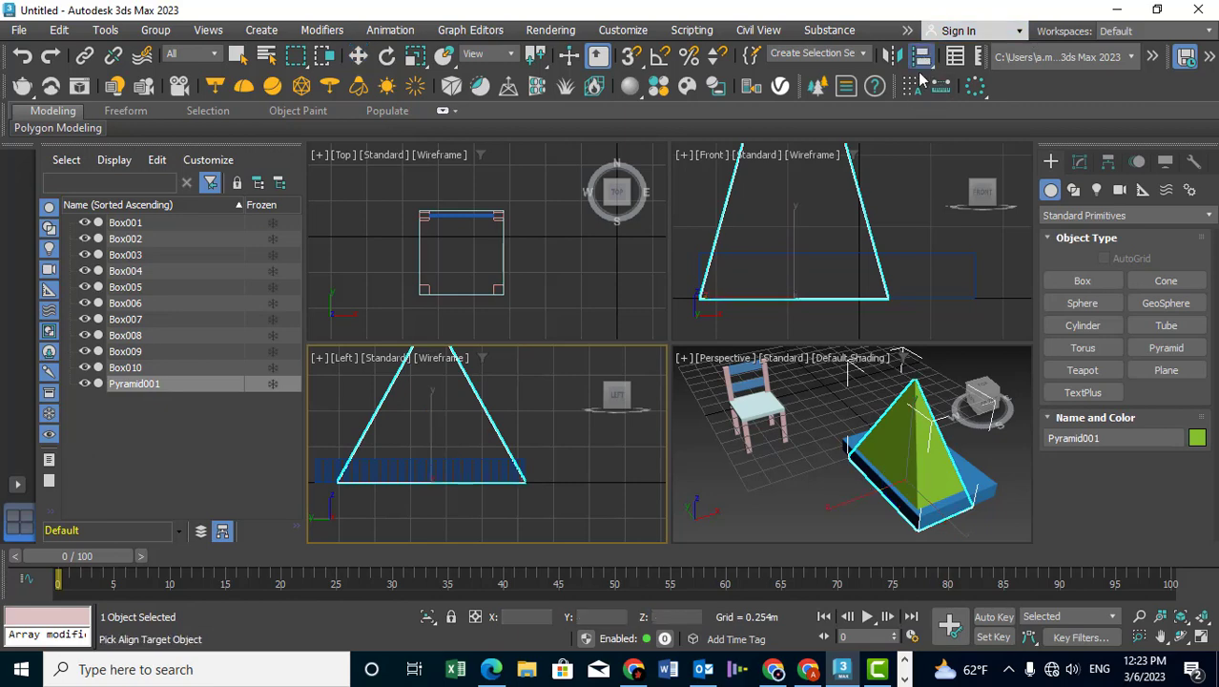
{"action": "left_click", "coordinate": [477, 461]}
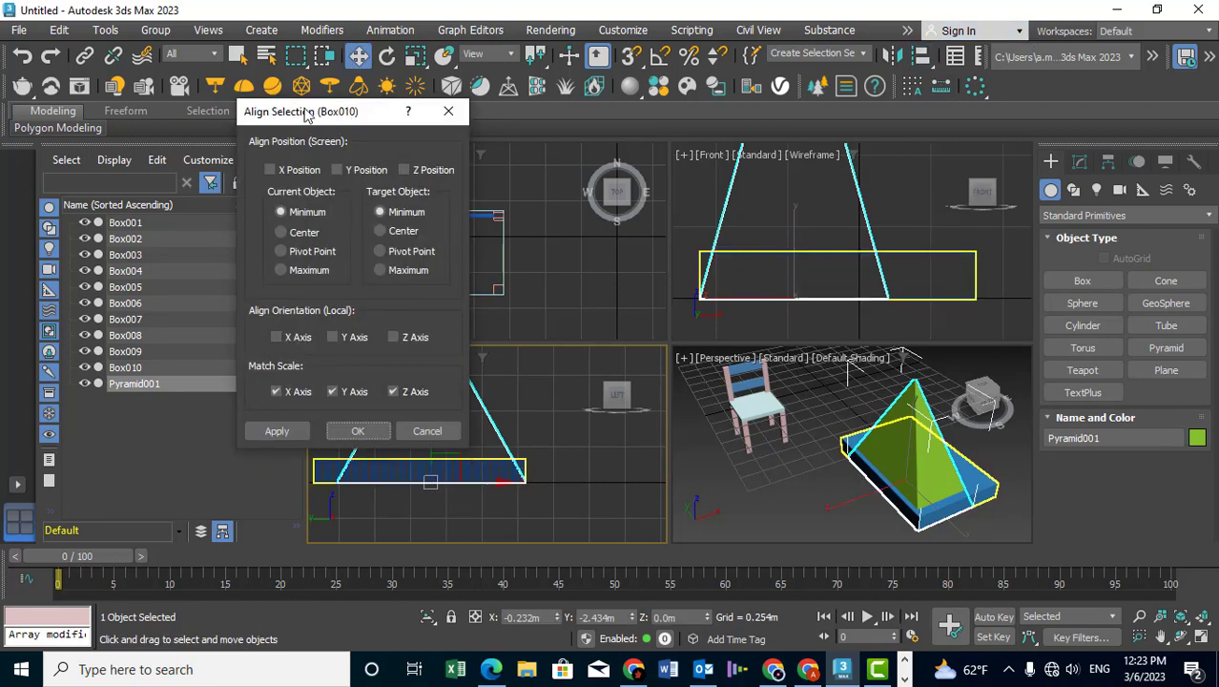
{"action": "left_click_drag", "start_coordinate": [337, 119], "coordinate": [241, 121]}
{"action": "left_click", "coordinate": [321, 184]}
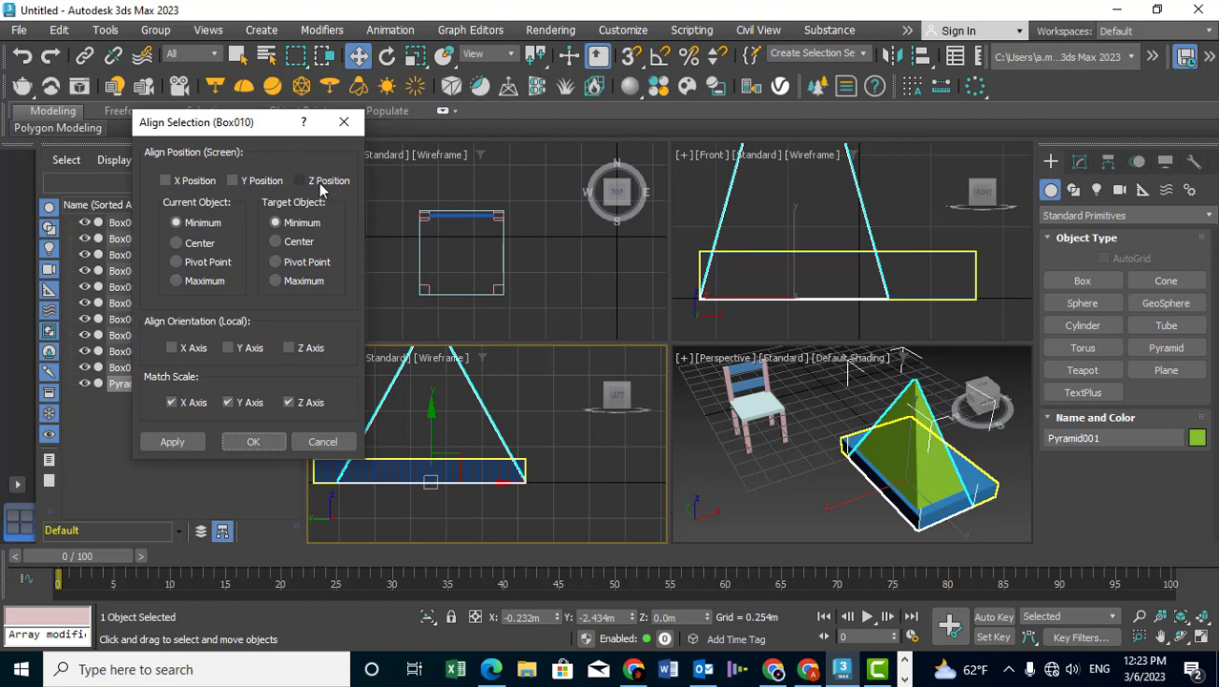
{"action": "left_click", "coordinate": [299, 180]}
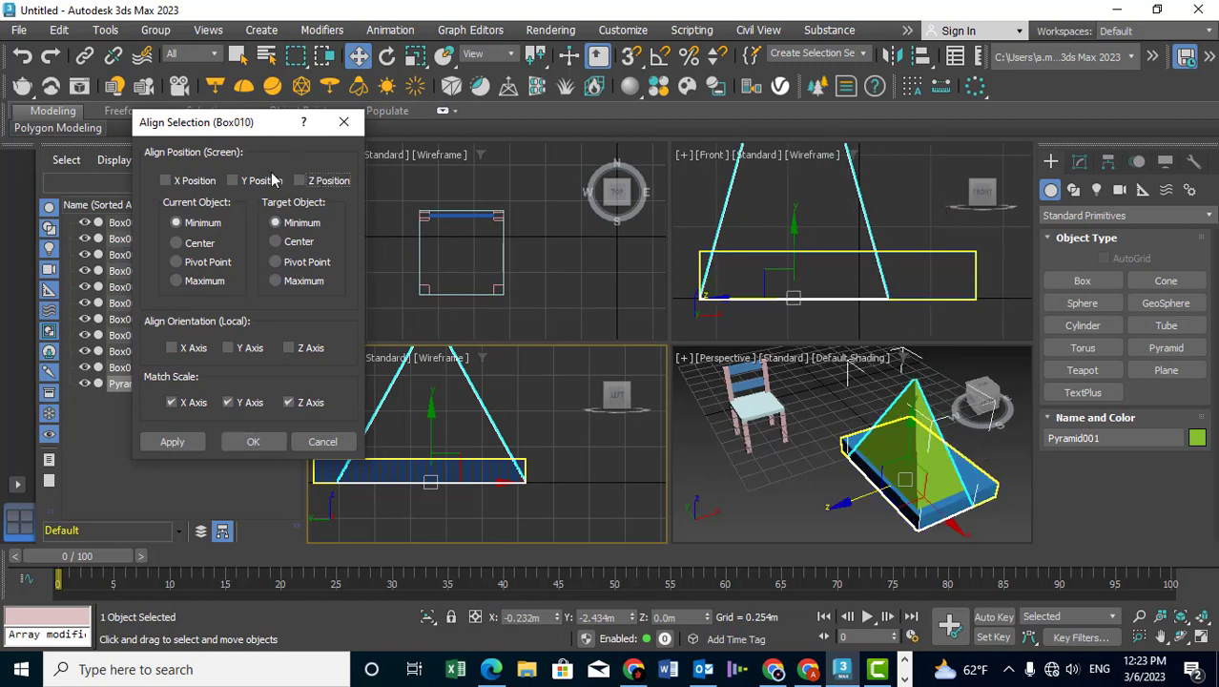
{"action": "left_click", "coordinate": [233, 180]}
{"action": "left_click", "coordinate": [274, 281]}
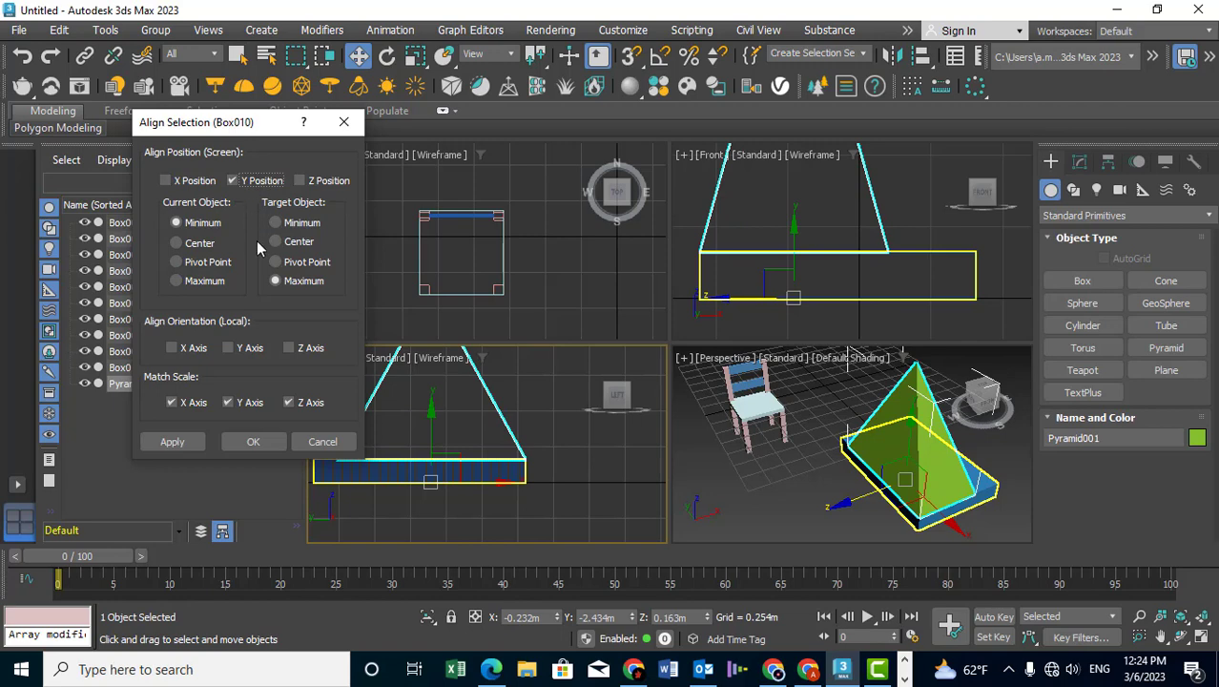
Compare other Align options, ending with only Y Position ticked against the box's Maximum
{"action": "left_click", "coordinate": [292, 227]}
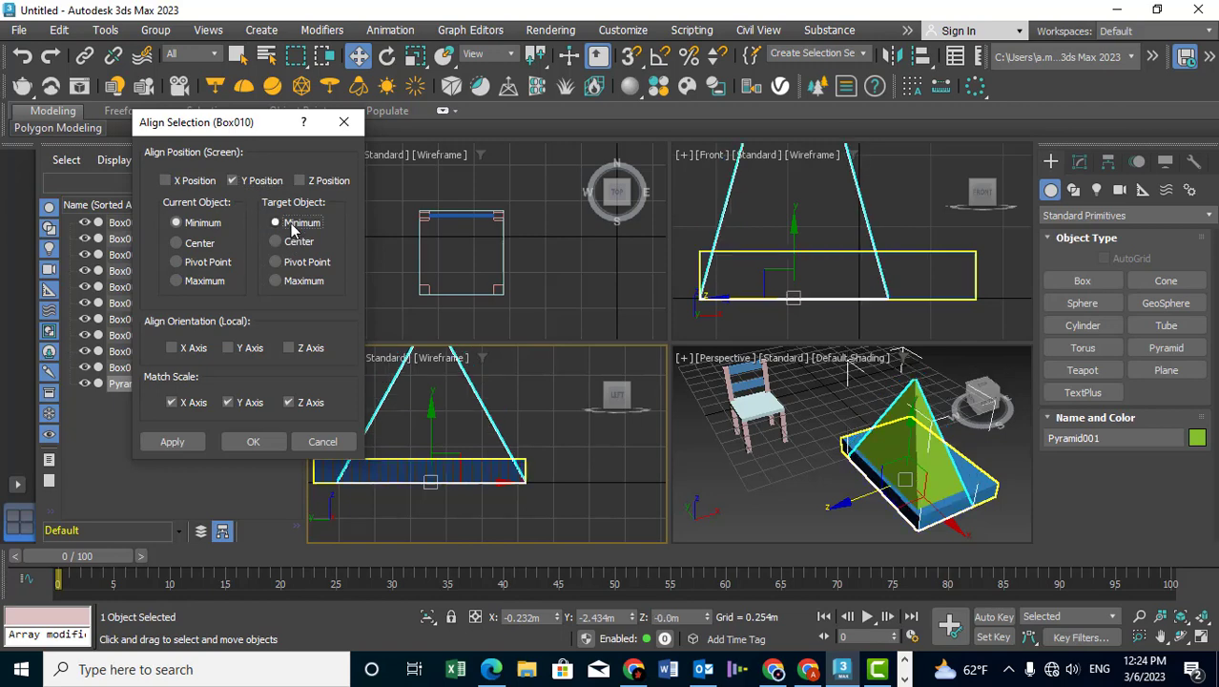
{"action": "left_click", "coordinate": [290, 282]}
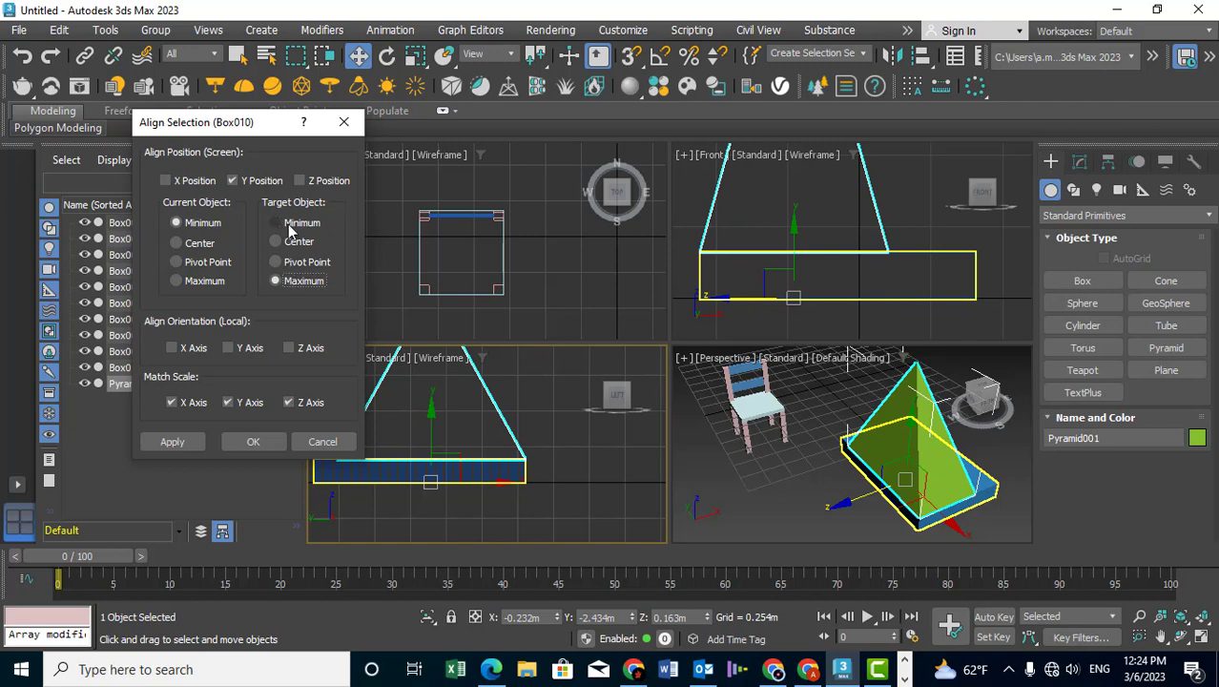
{"action": "left_click", "coordinate": [176, 183]}
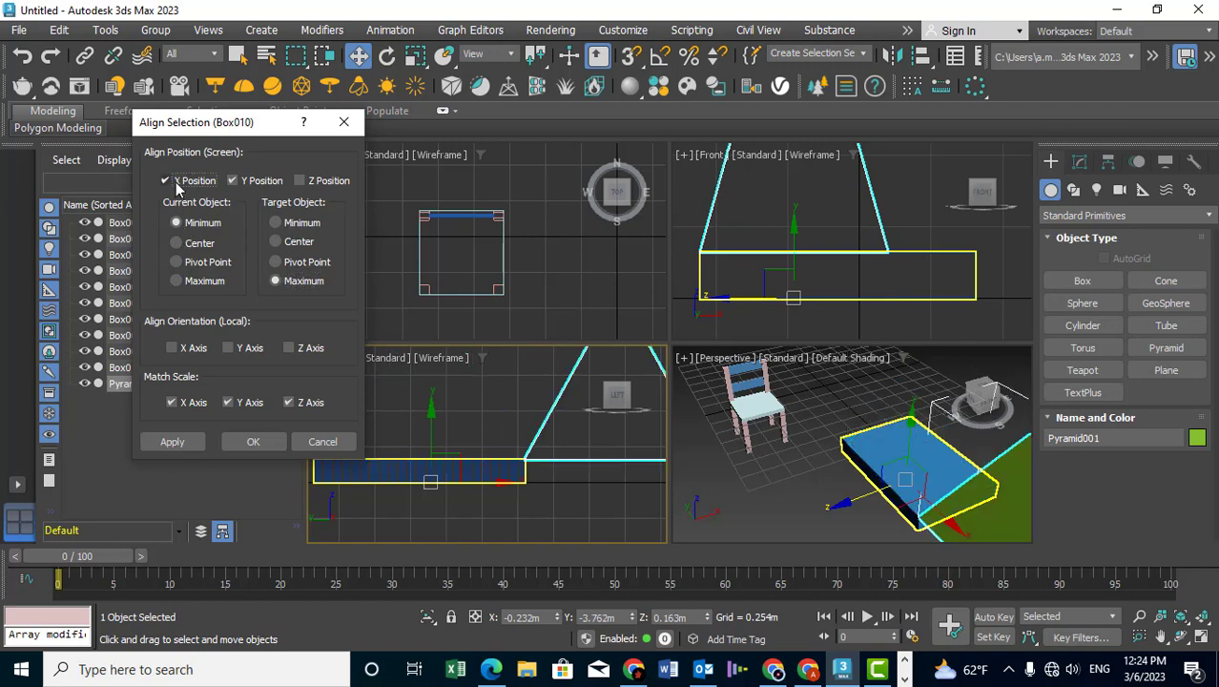
{"action": "left_click", "coordinate": [210, 184]}
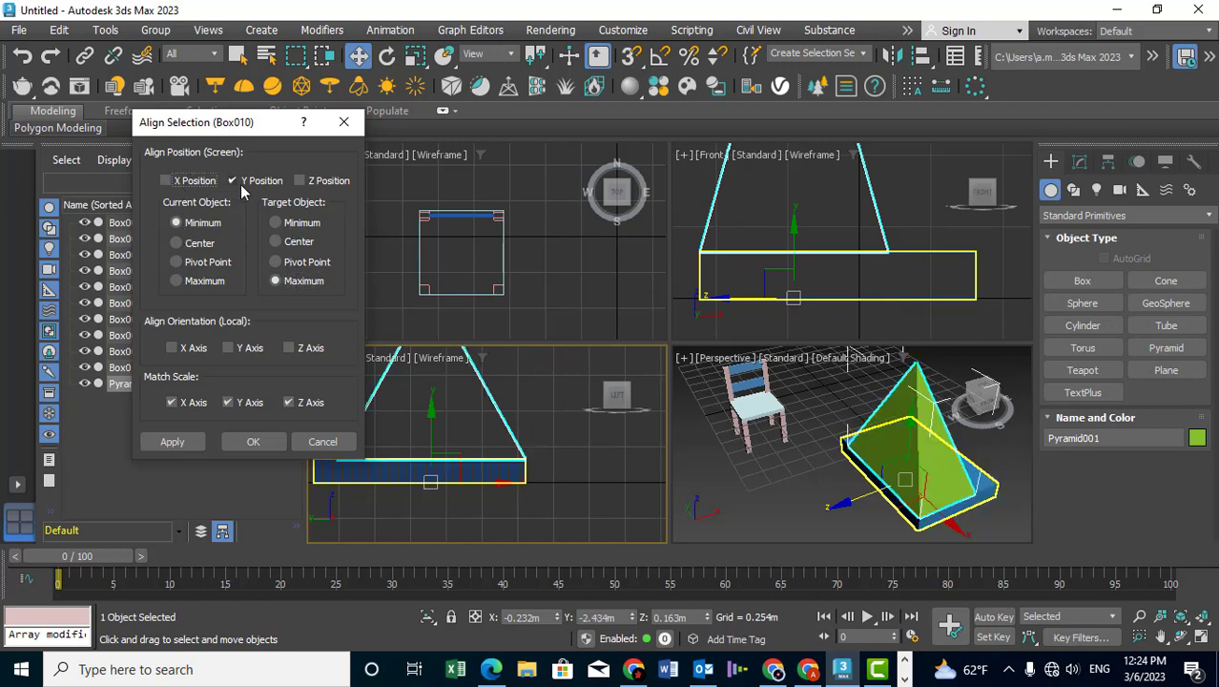
{"action": "left_click", "coordinate": [245, 186]}
{"action": "left_click", "coordinate": [244, 186]}
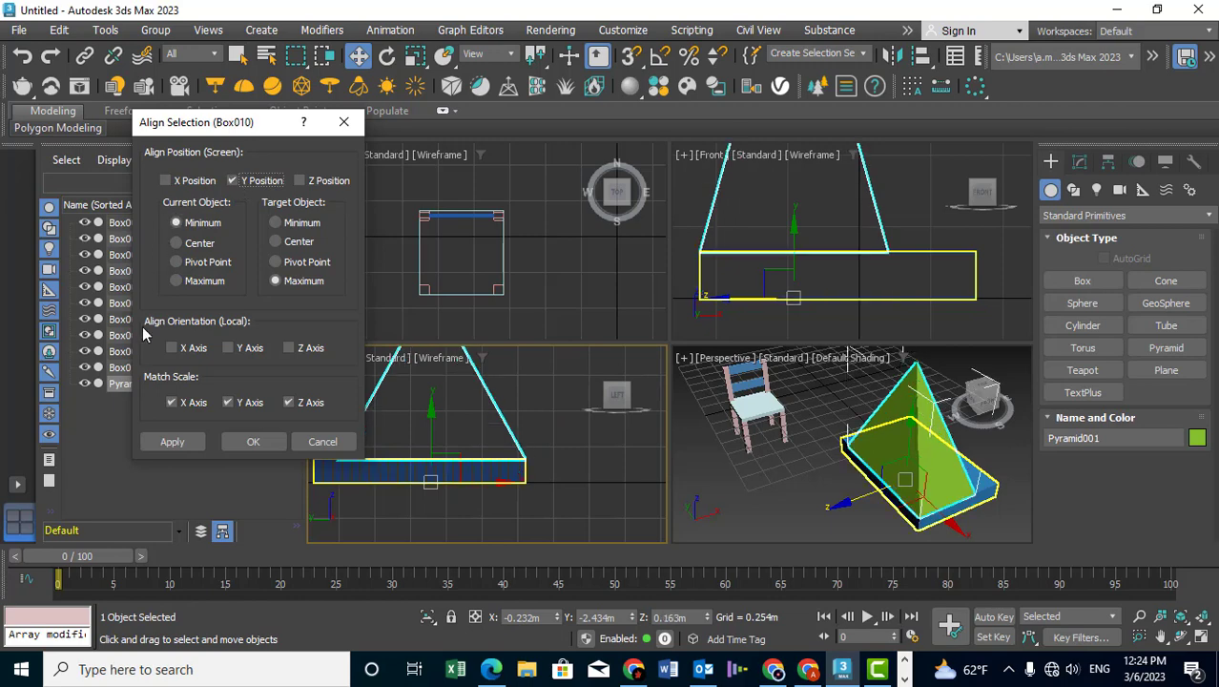